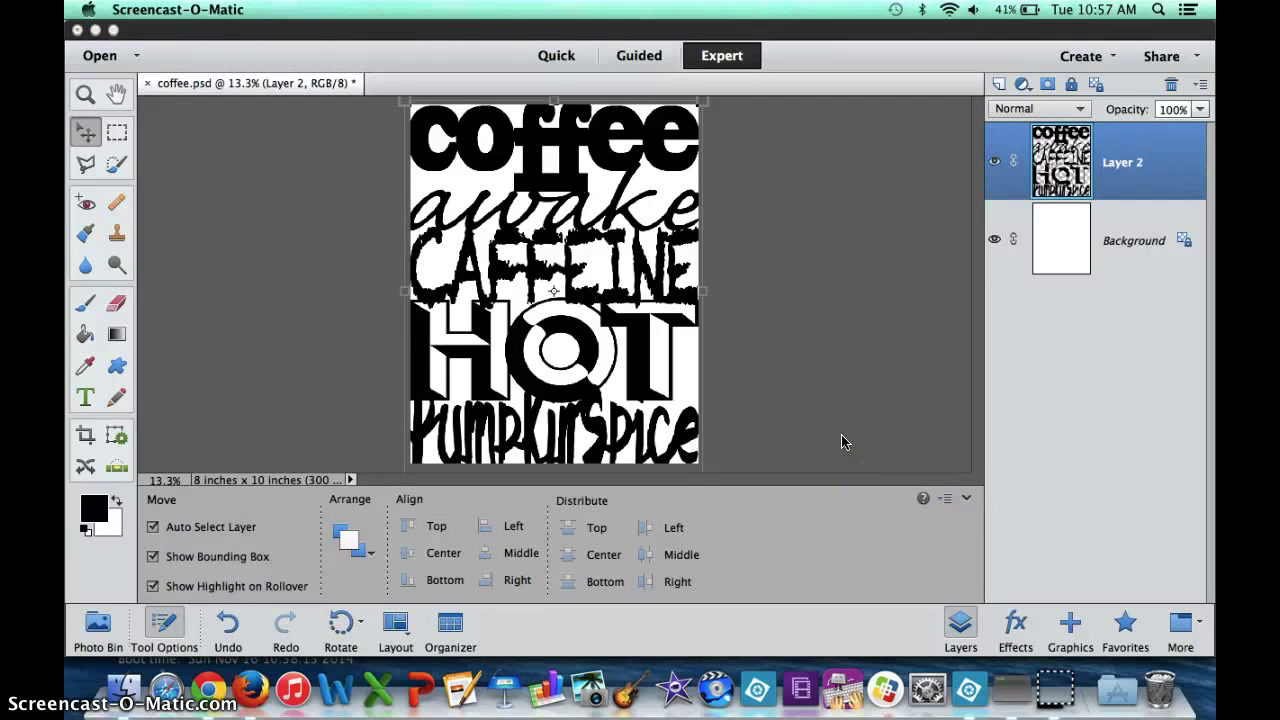
Step: Set the foreground colour to red
click(1090, 286)
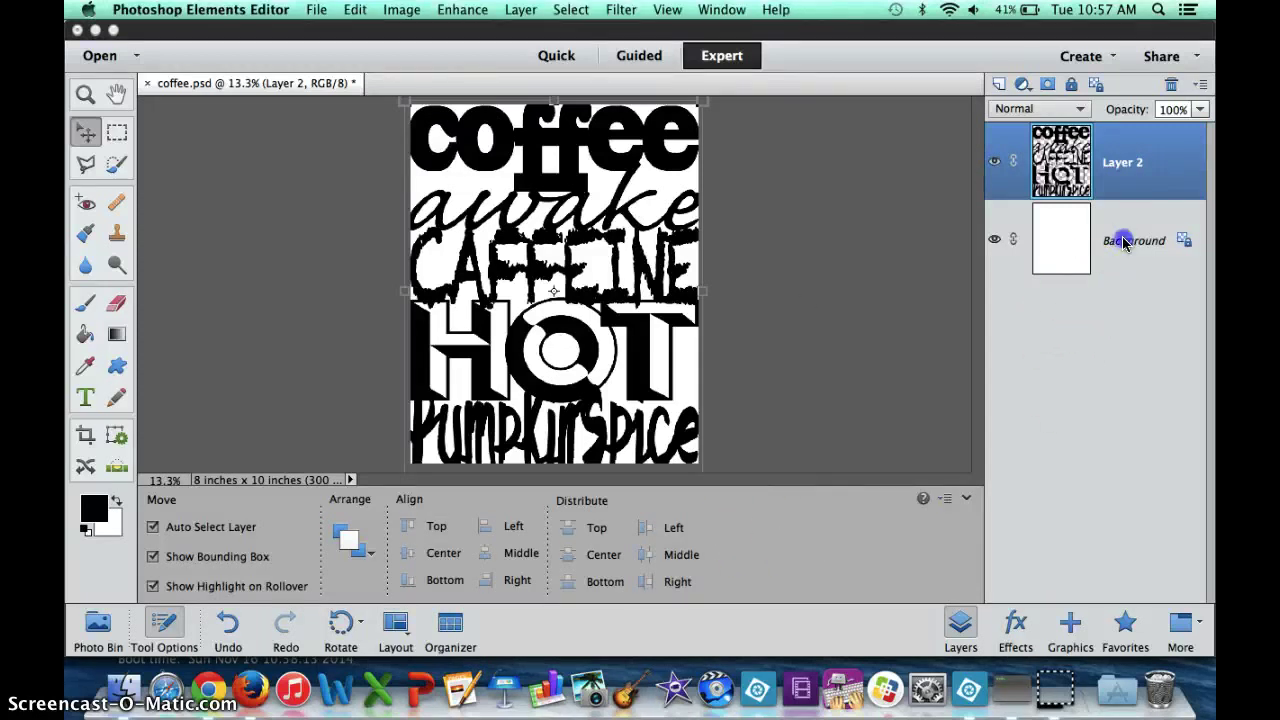
click(97, 510)
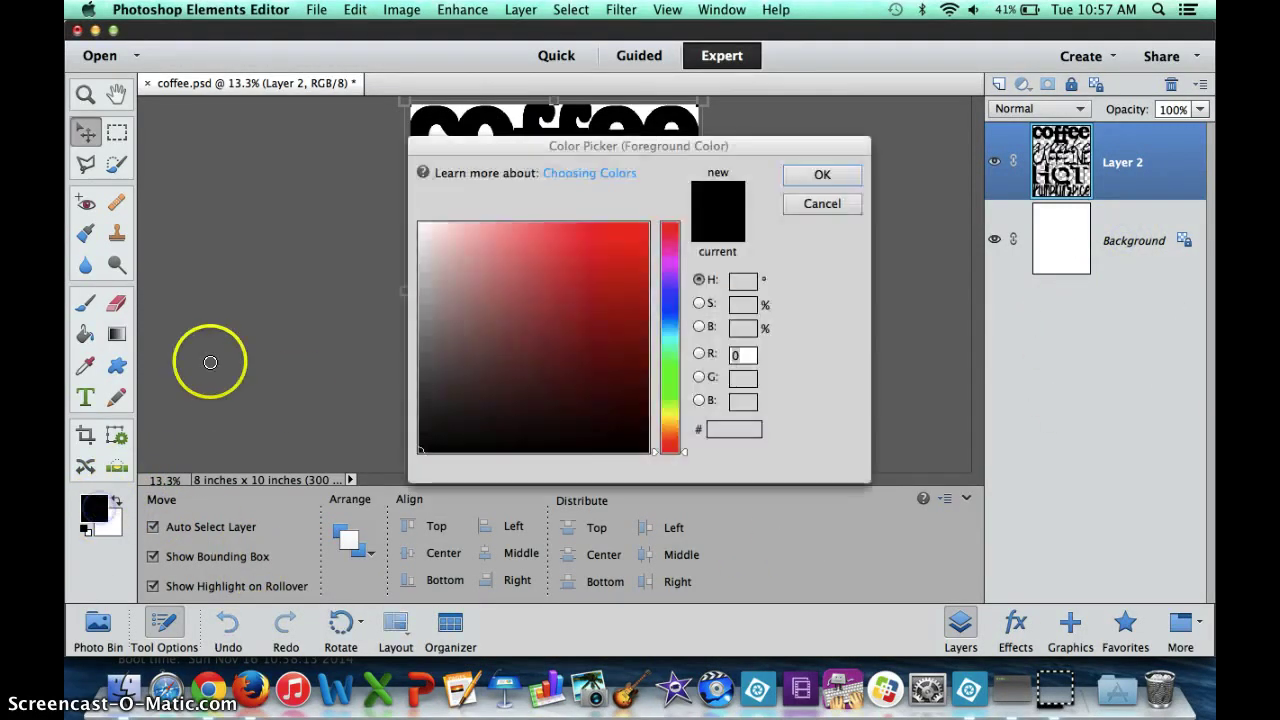
click(638, 231)
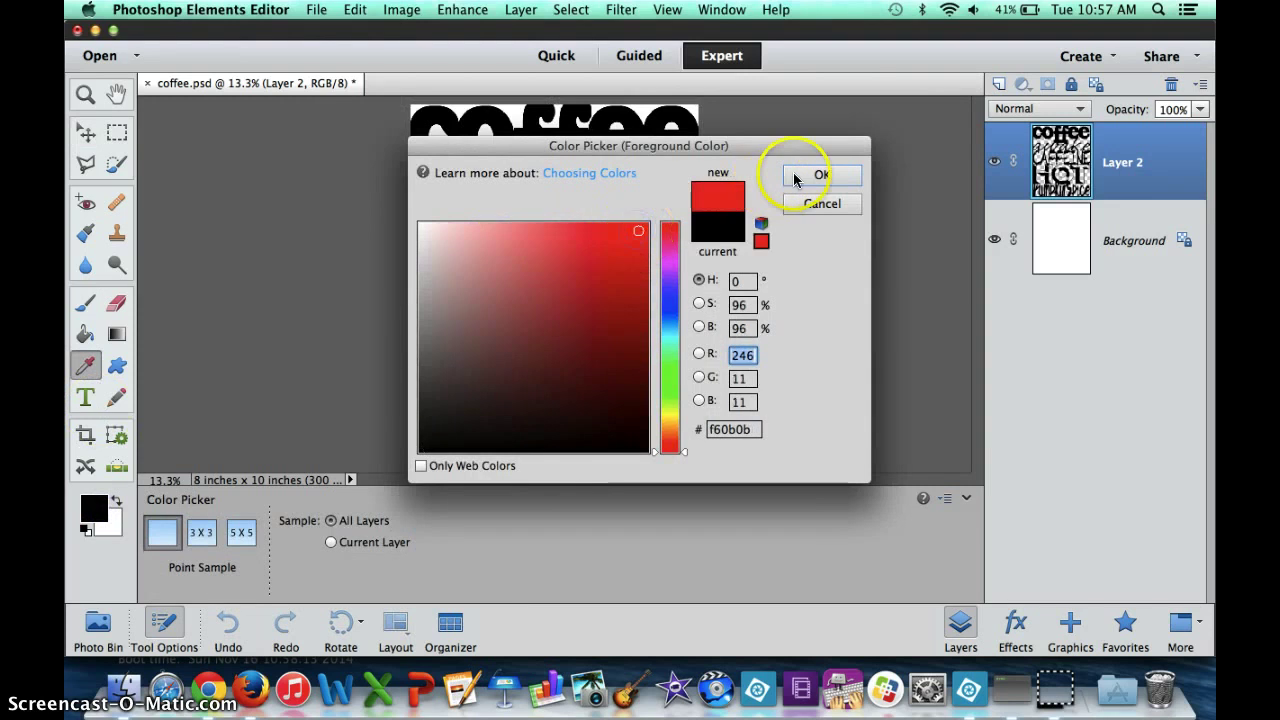
click(822, 174)
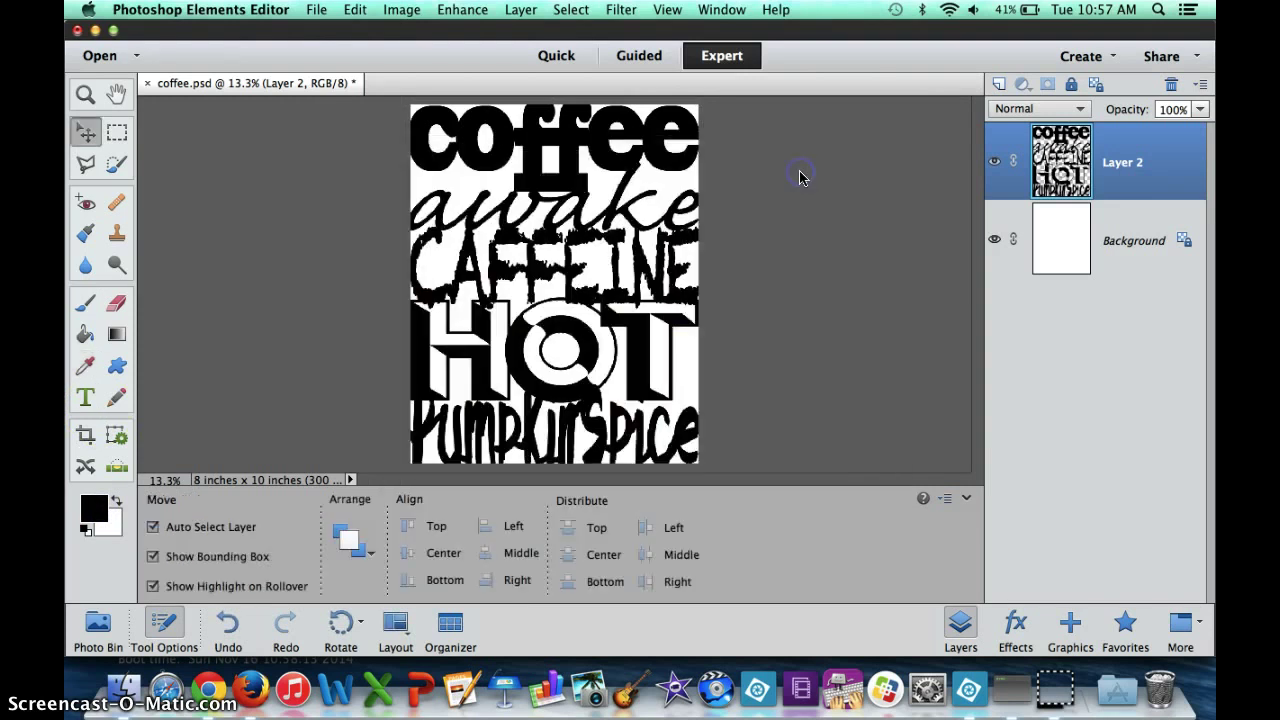
Step: Paint-bucket the white Background layer solid red
click(117, 334)
click(1133, 231)
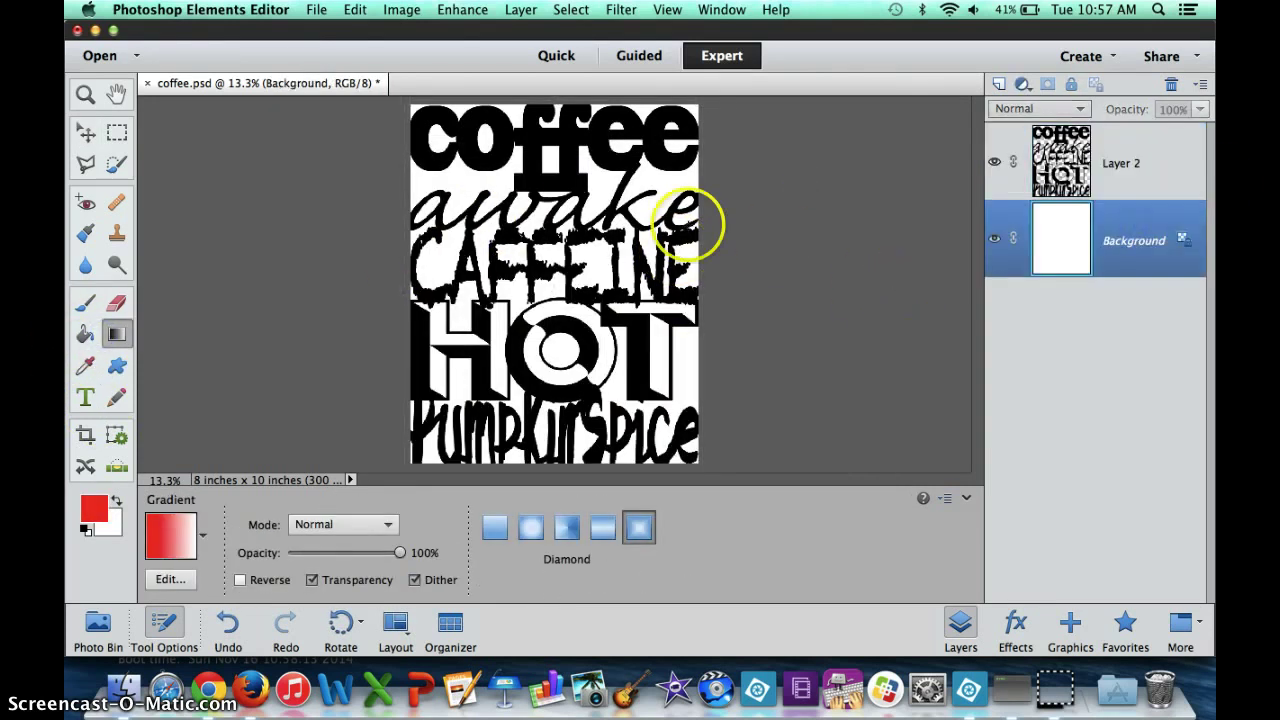
click(85, 334)
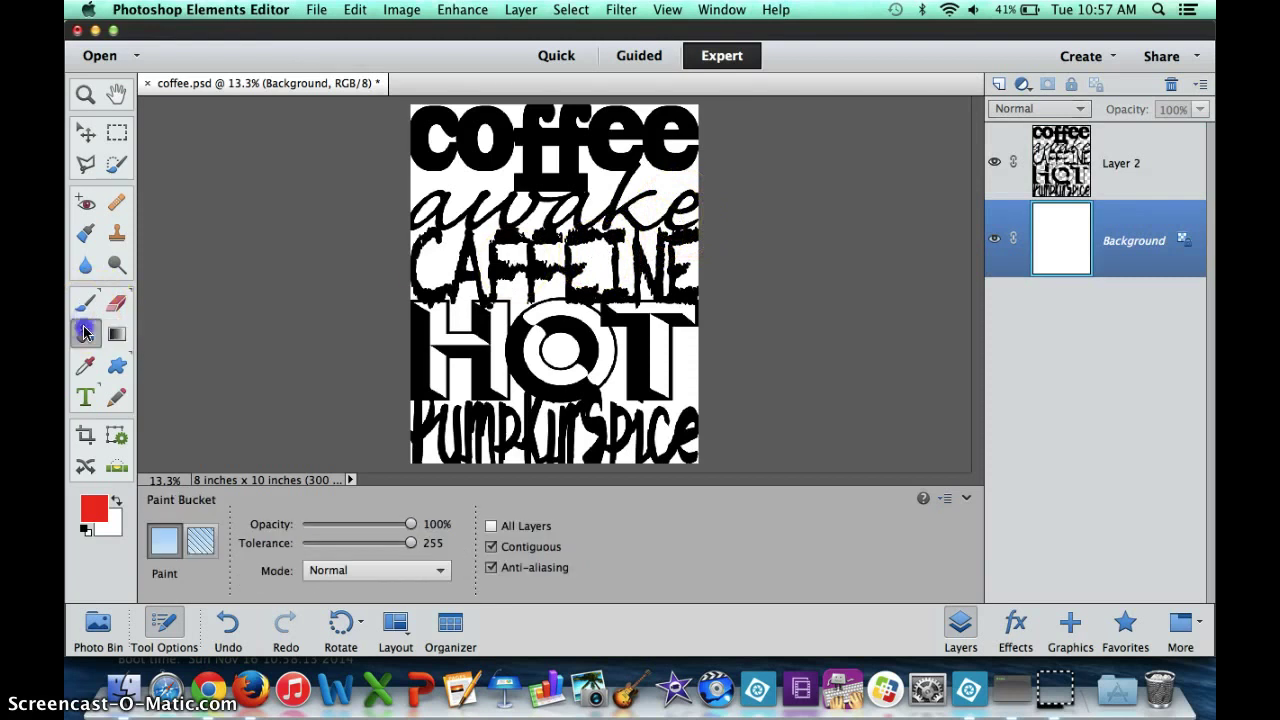
click(453, 250)
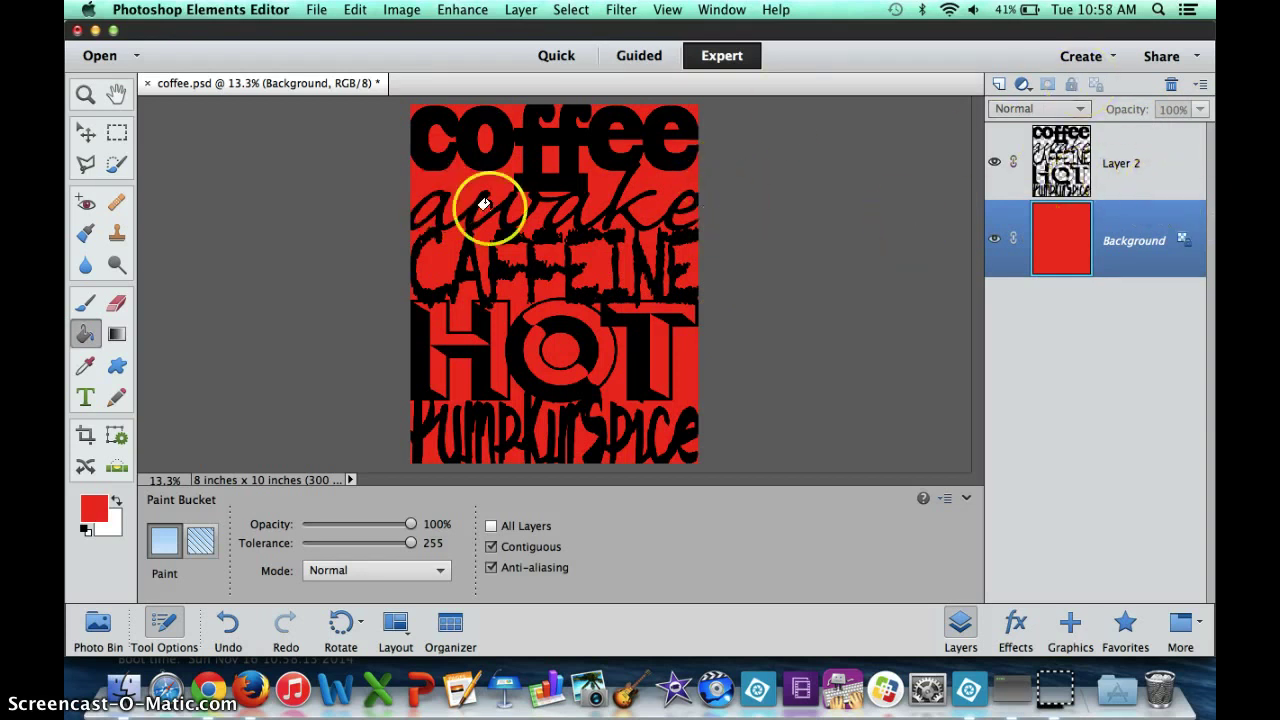
Step: Pick an orange shade in the Color Picker as the foreground colour
click(95, 511)
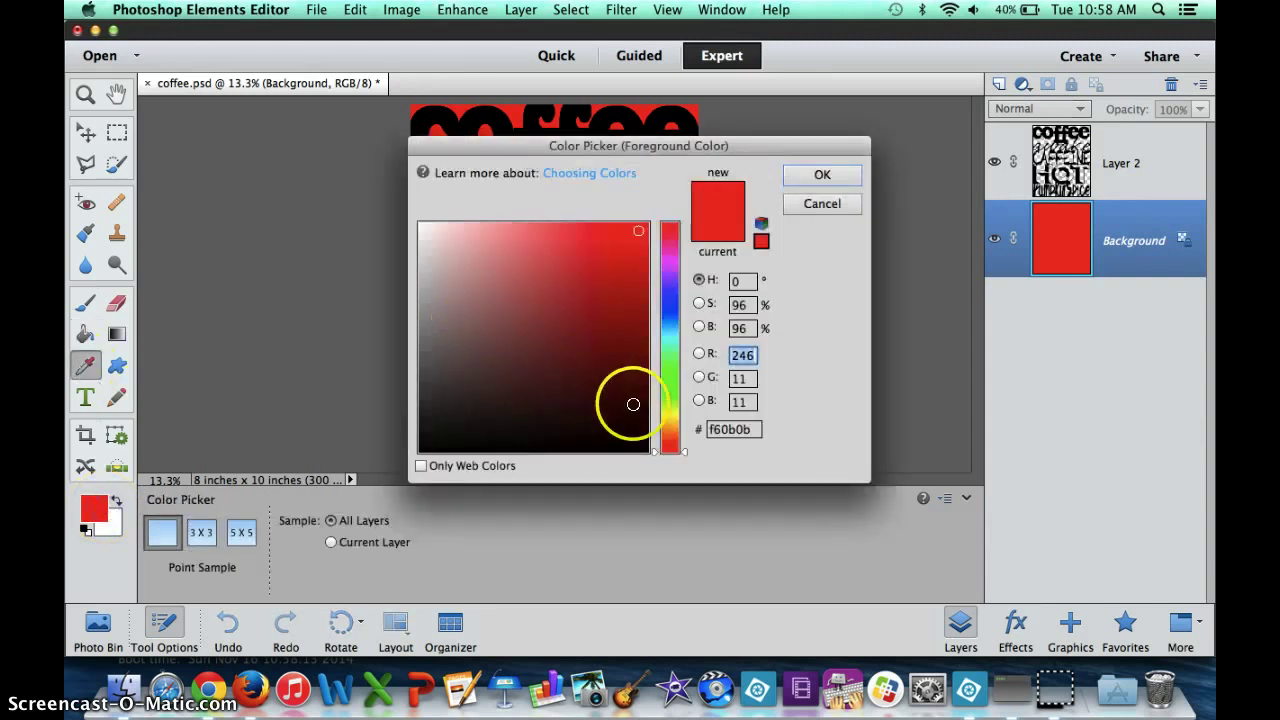
click(670, 417)
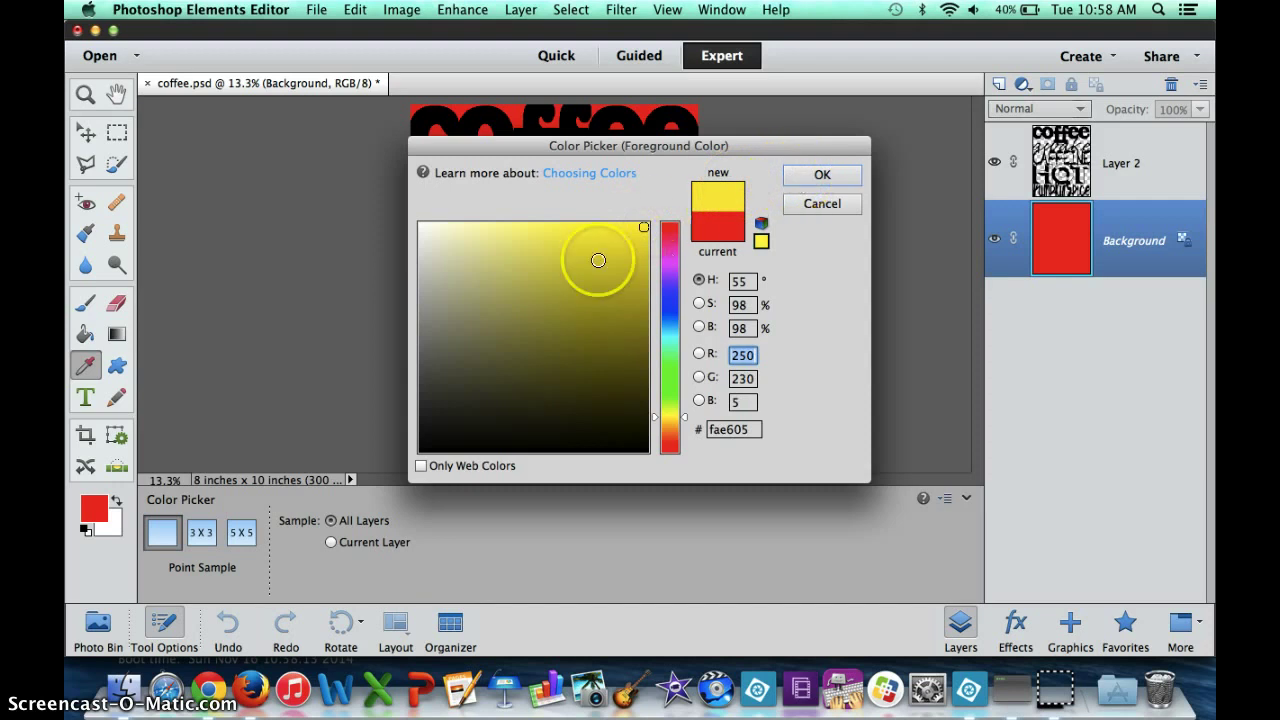
drag(664, 419, 667, 433)
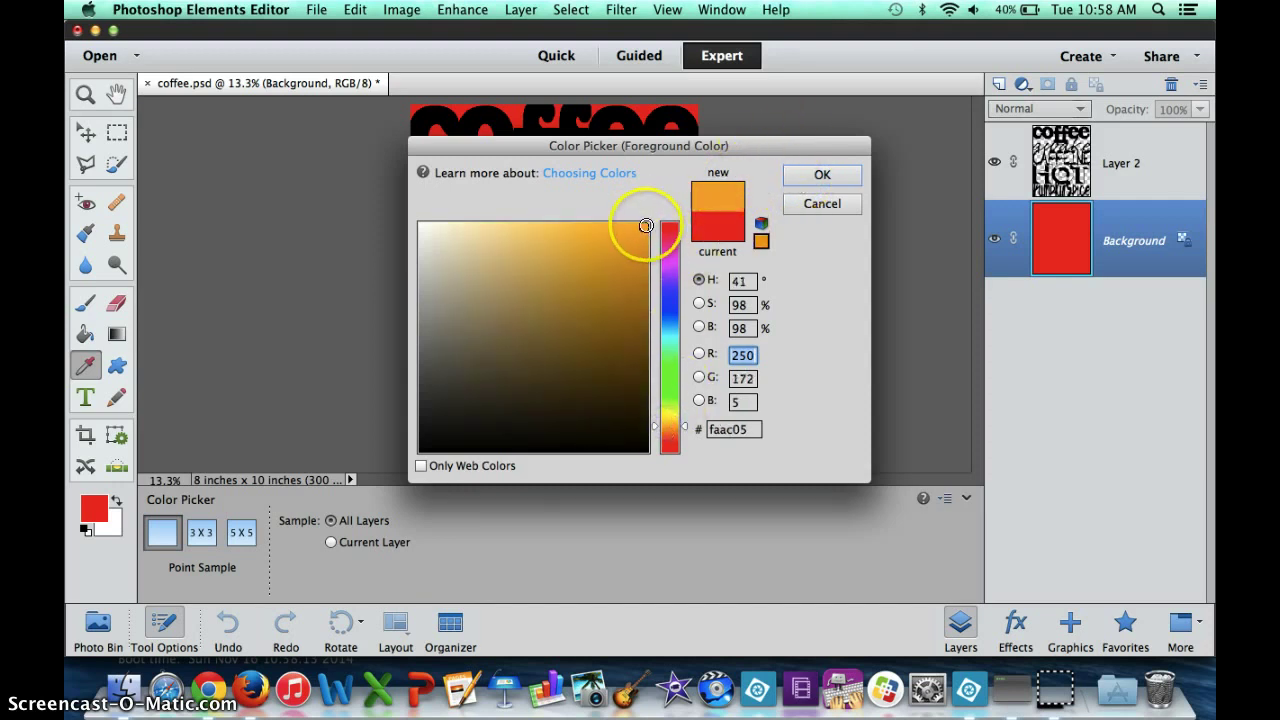
click(794, 178)
Step: Apply Hue/Saturation with Hue −31 and Saturation +77 to the Background
key(k)
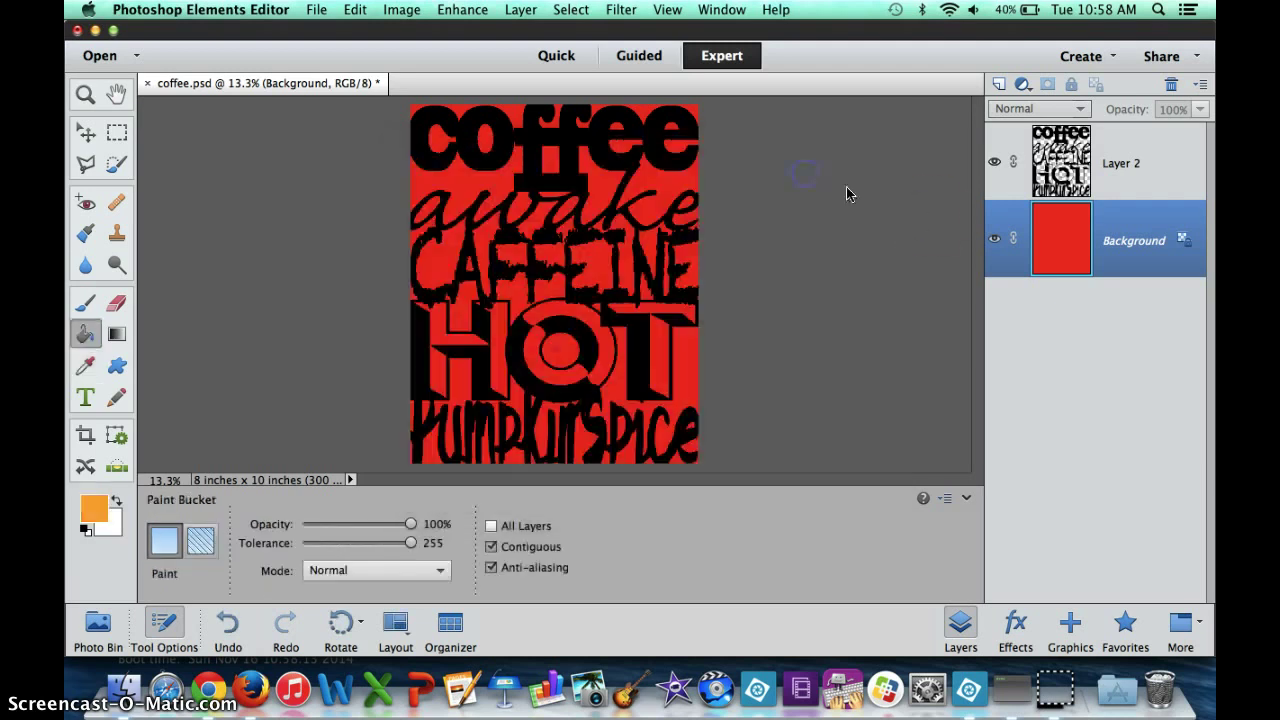
click(1110, 233)
key(super+u)
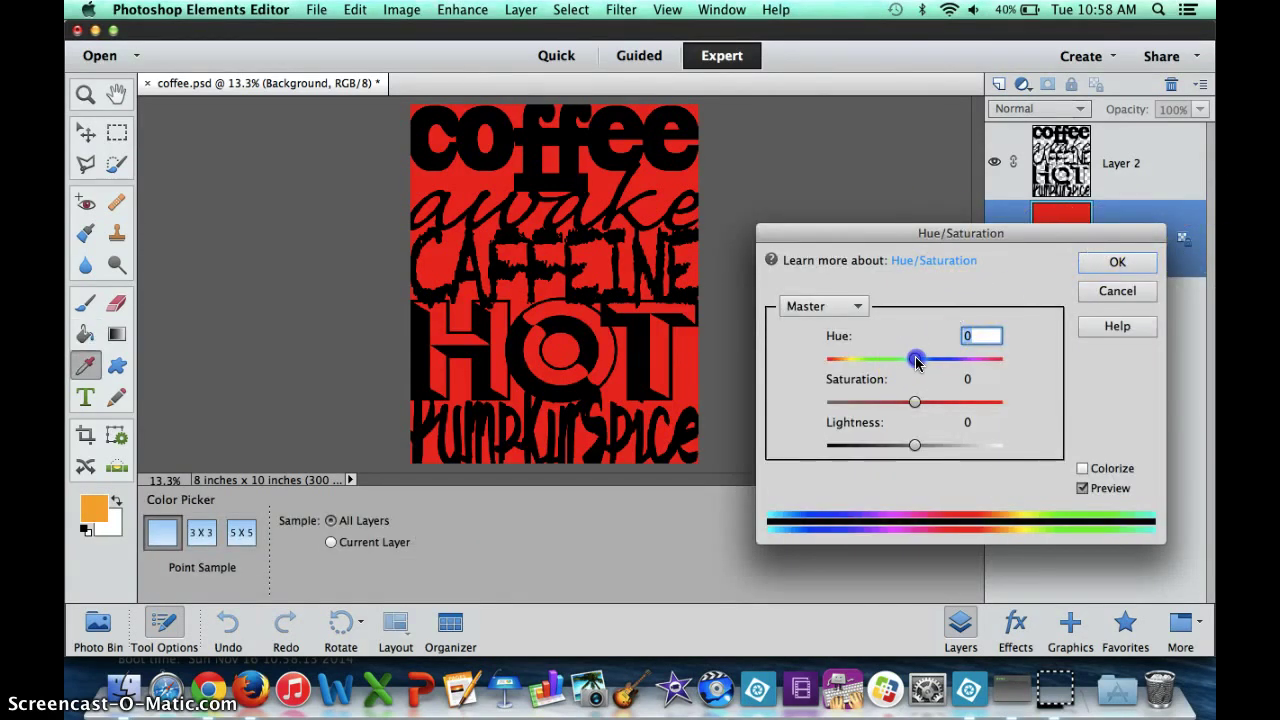
mouse_move(930, 358)
mouse_down()
mouse_move(980, 346)
mouse_move(928, 355)
mouse_up()
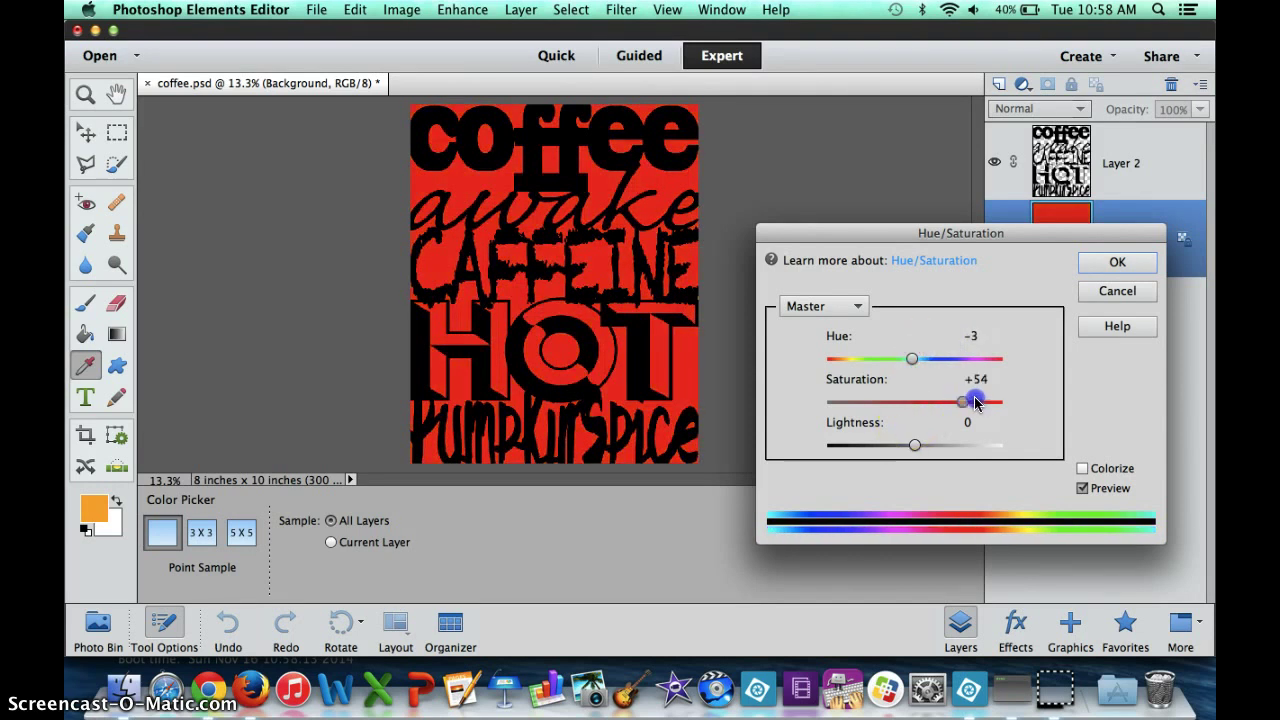
drag(940, 367, 892, 365)
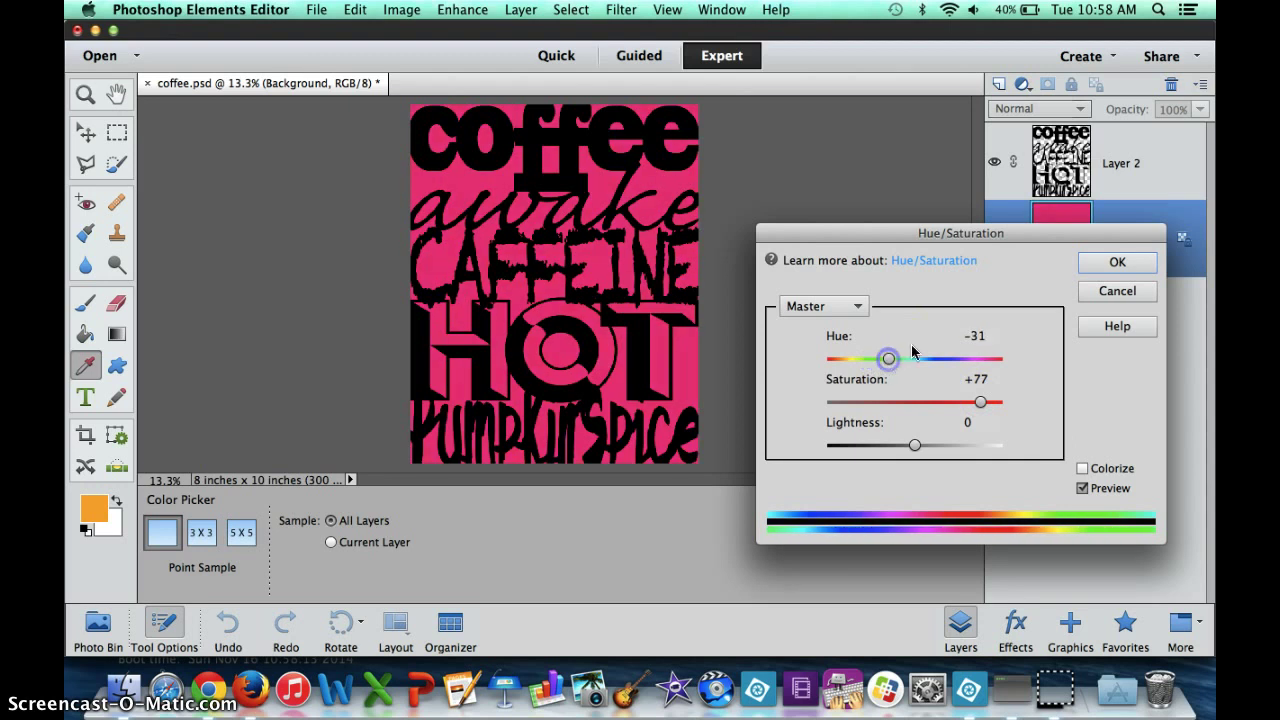
click(1096, 268)
click(1104, 268)
key(k)
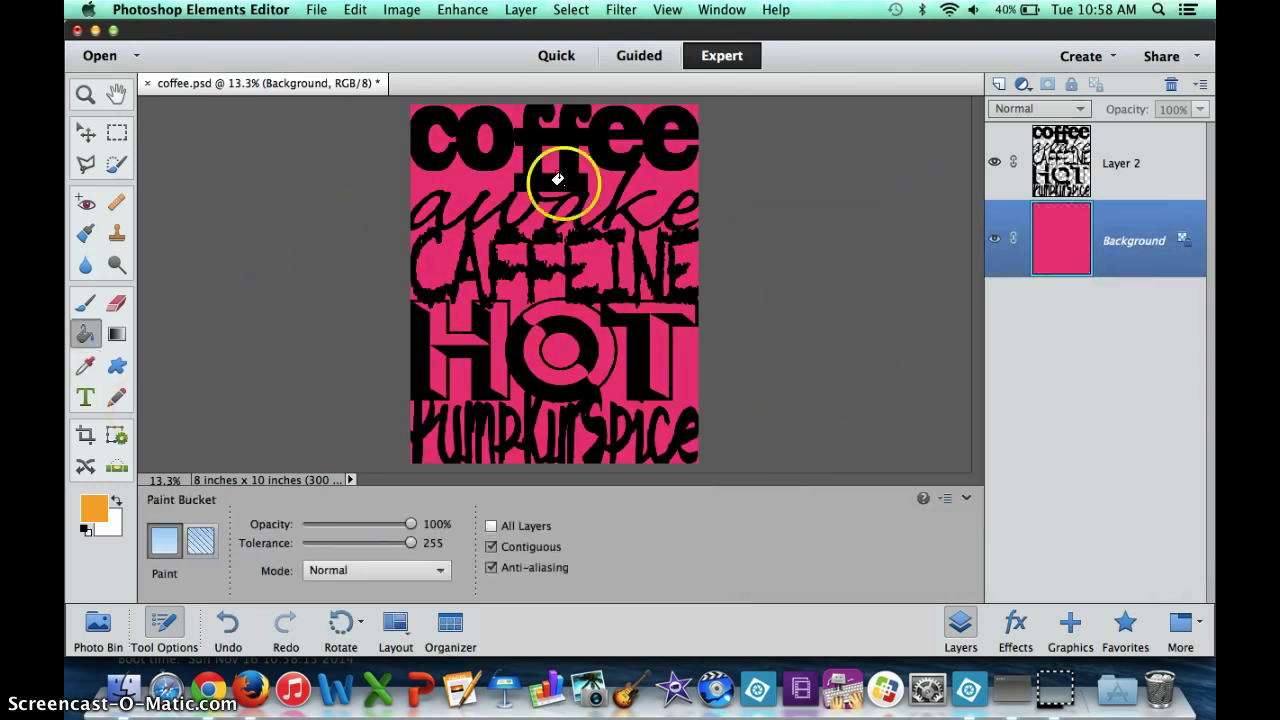
Step: Rename the lettering layer to 'Text'
click(1138, 168)
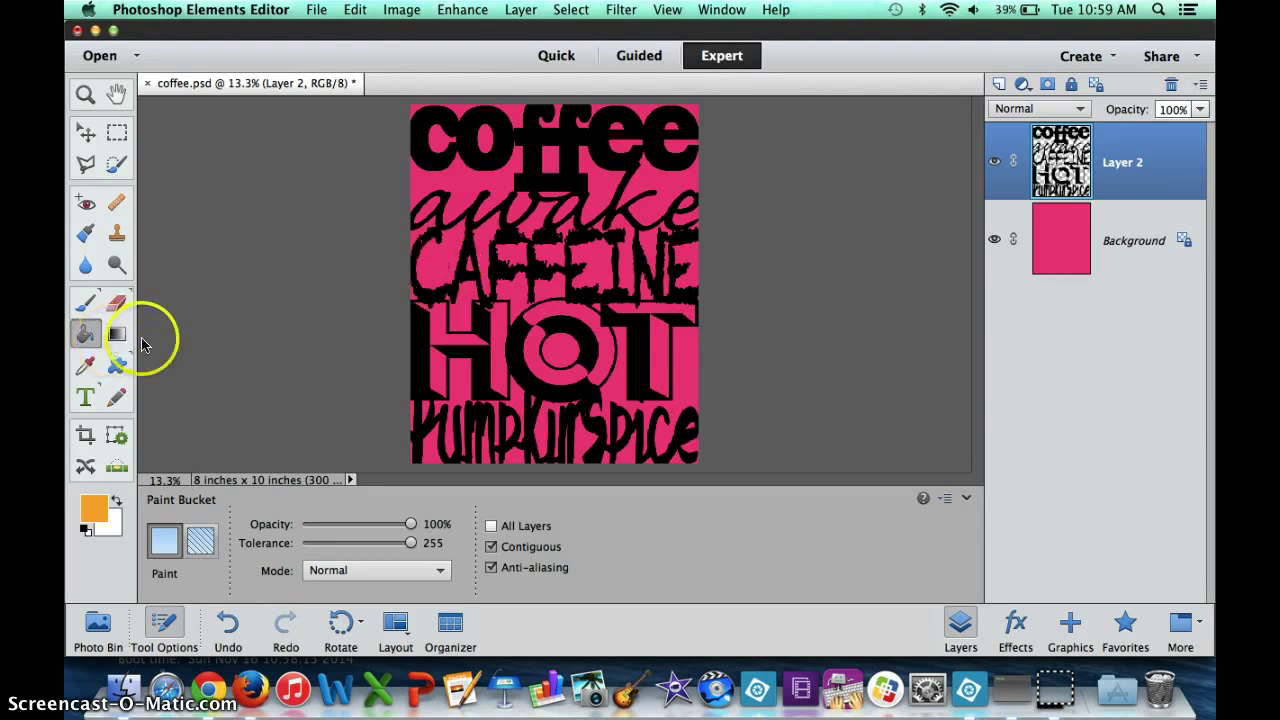
right_click(1128, 168)
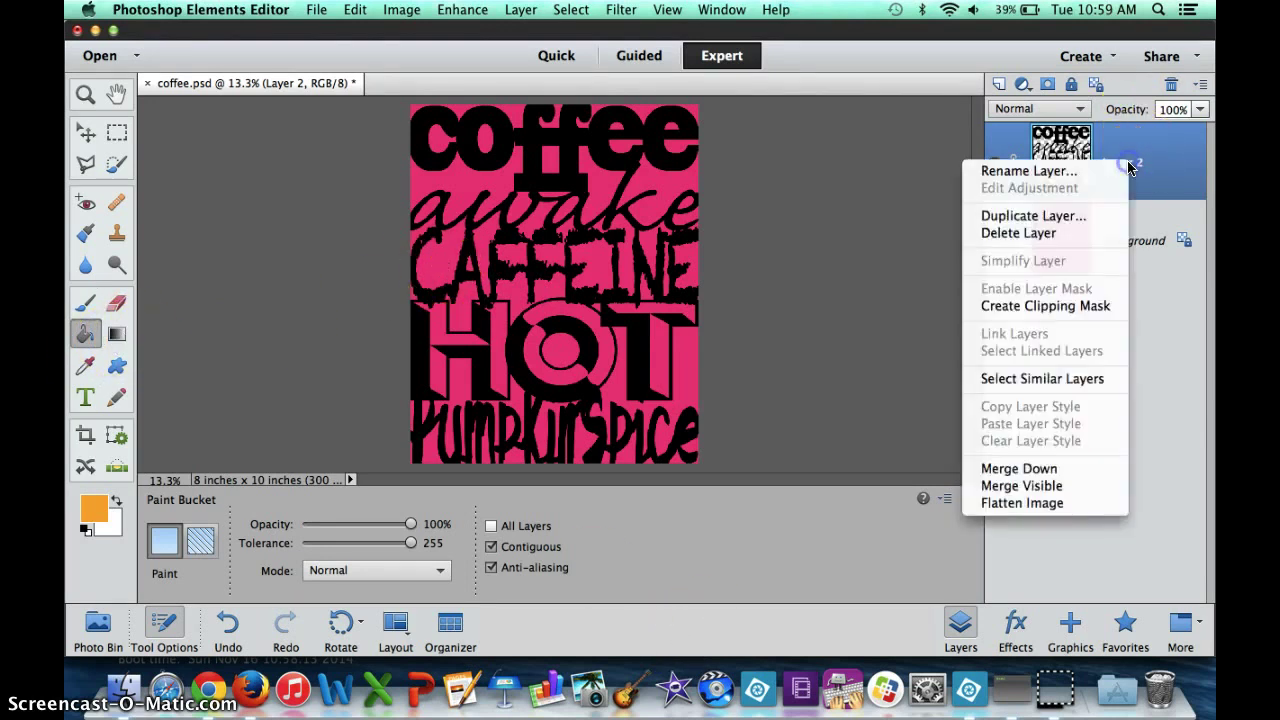
click(1078, 172)
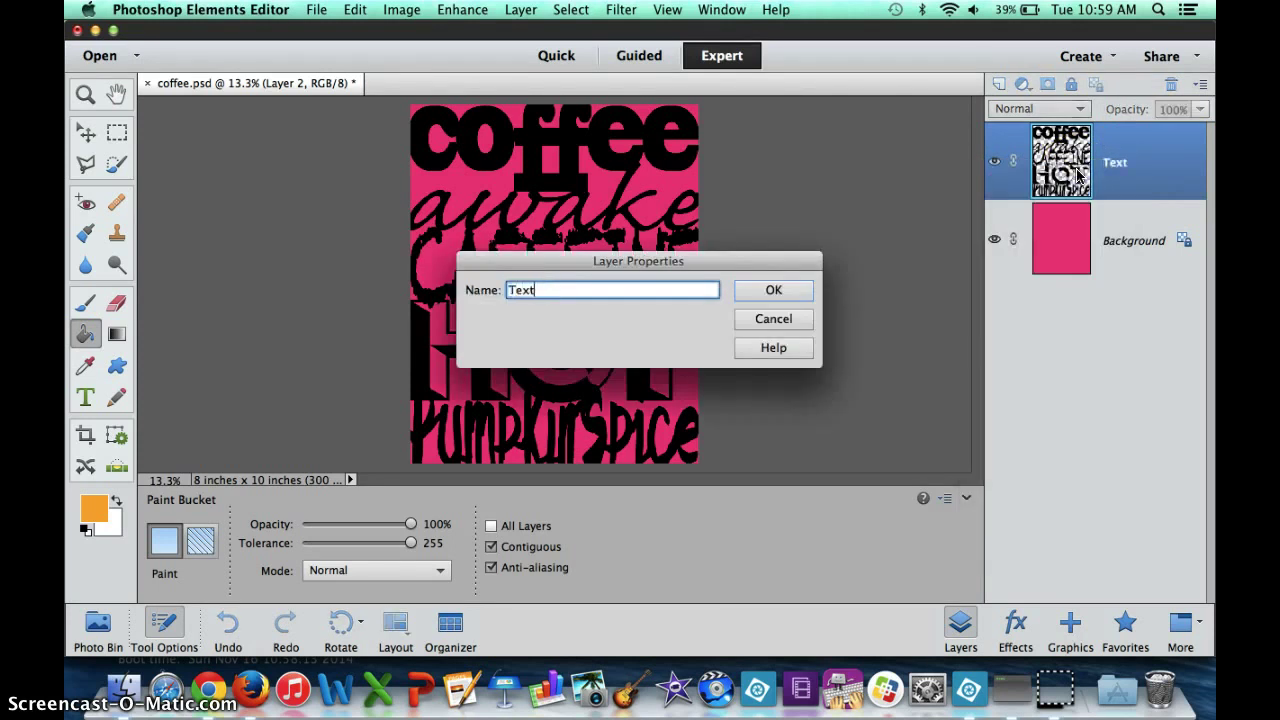
click(766, 289)
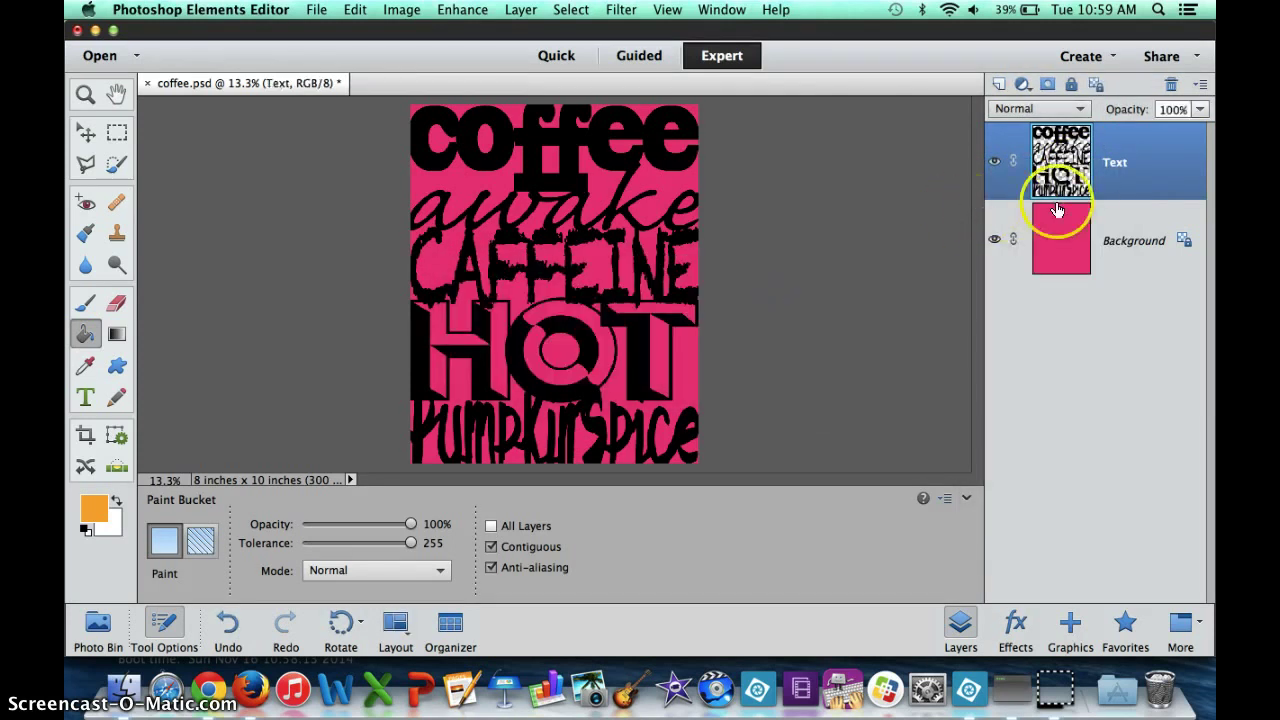
Step: Check the background's visibility, then add a new empty layer above Text
click(995, 240)
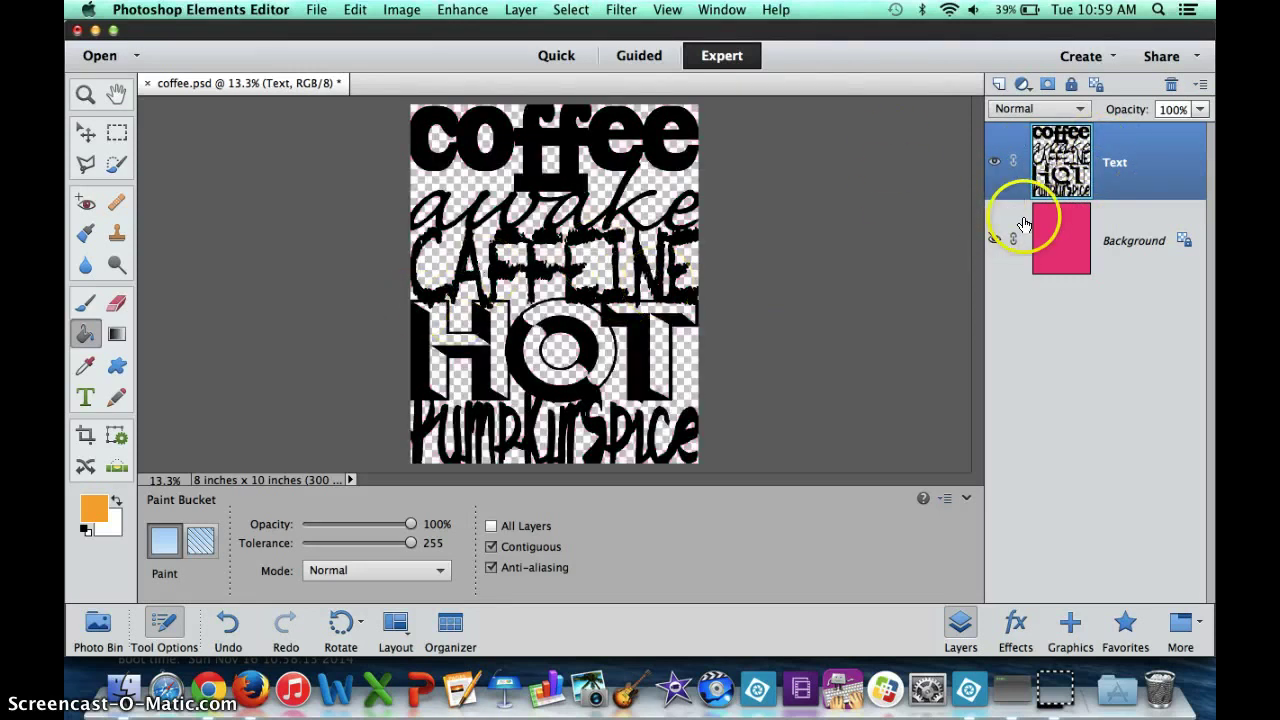
click(996, 240)
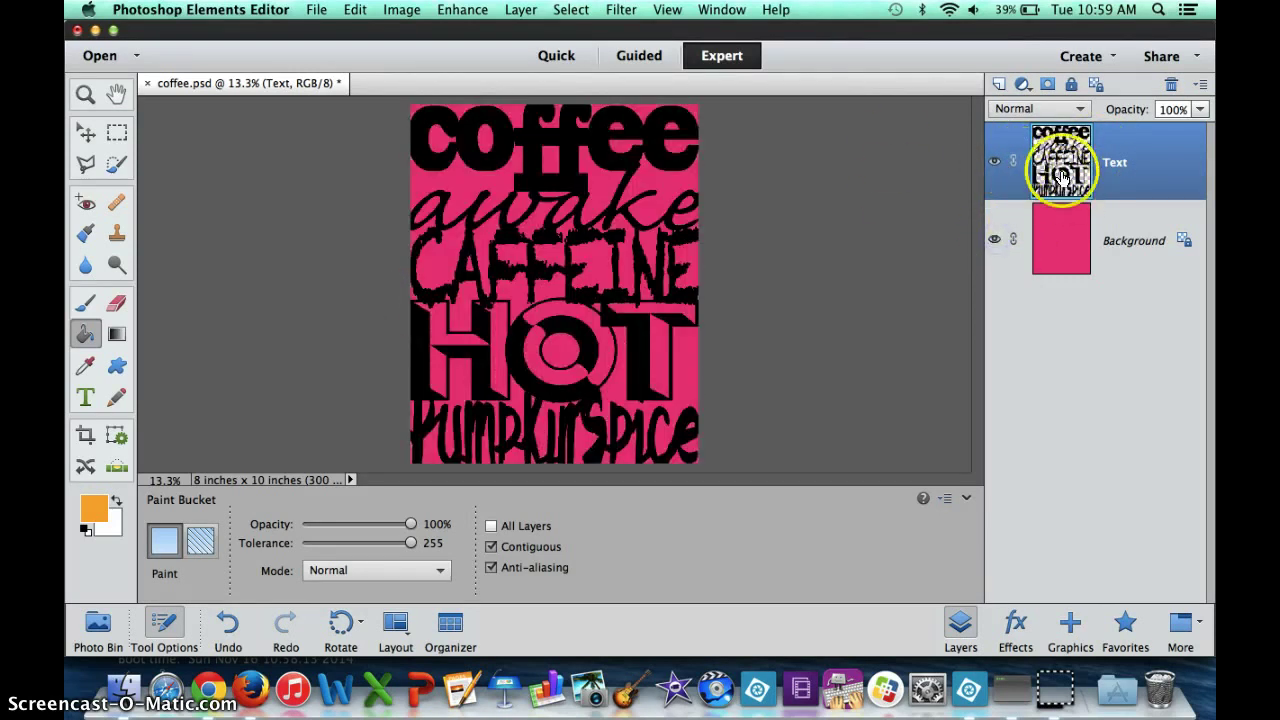
click(999, 86)
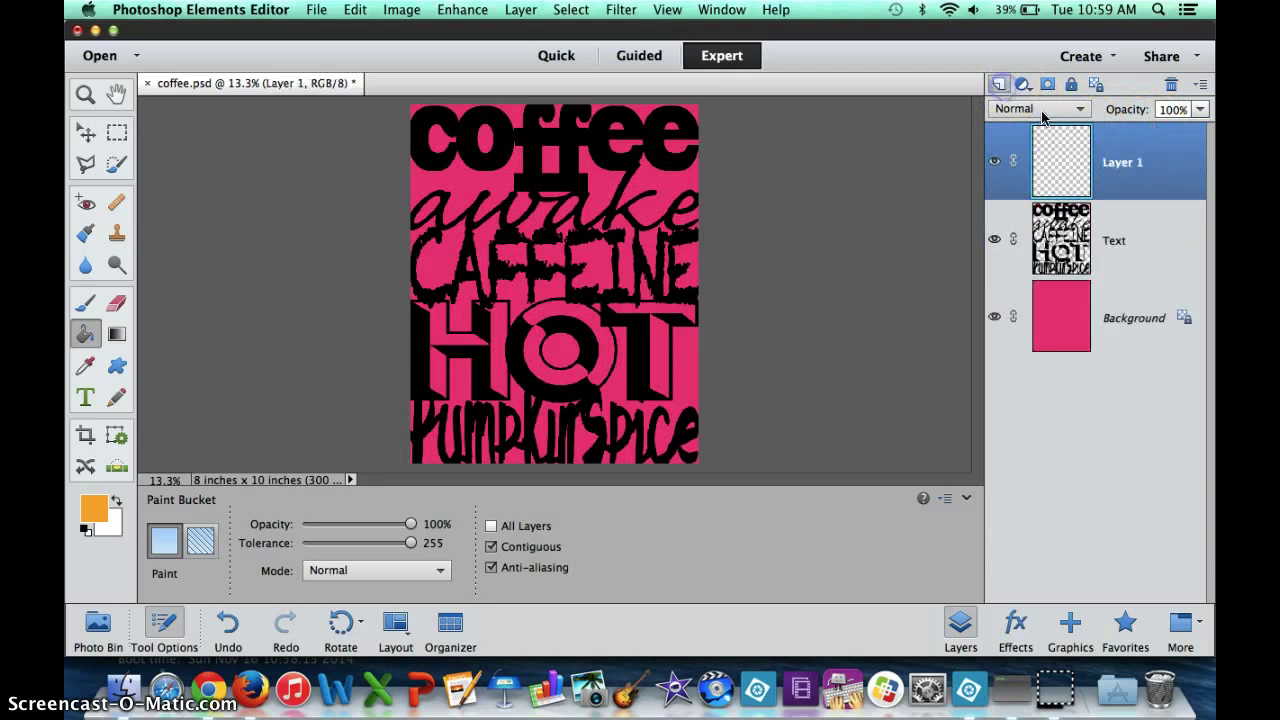
Step: Rename the new layer to 'orange'
right_click(1118, 163)
click(985, 166)
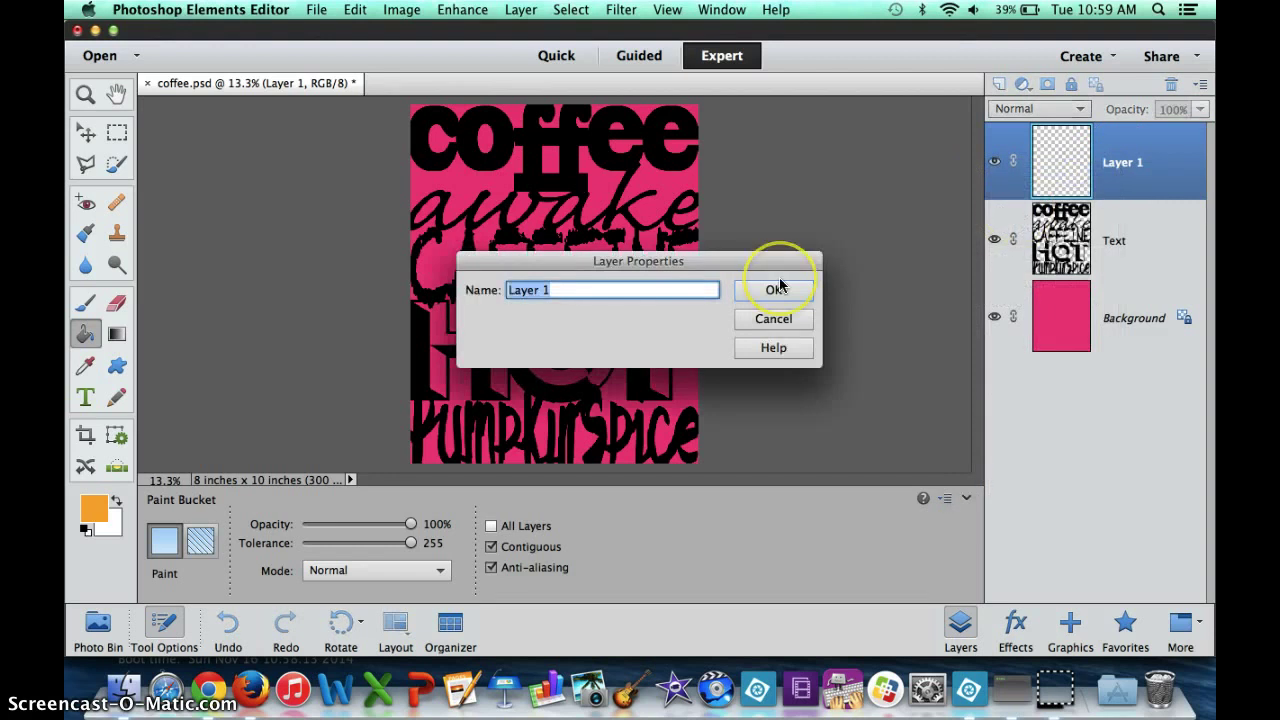
text(orang)
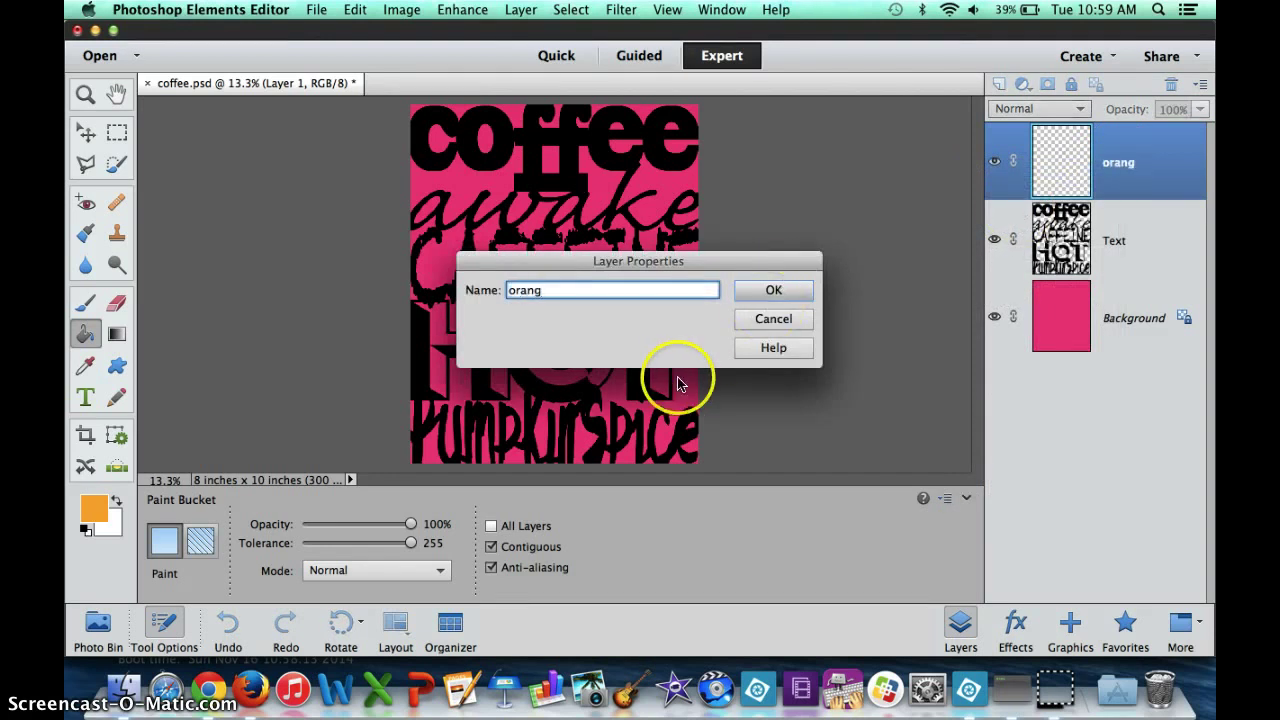
text(e)
click(775, 291)
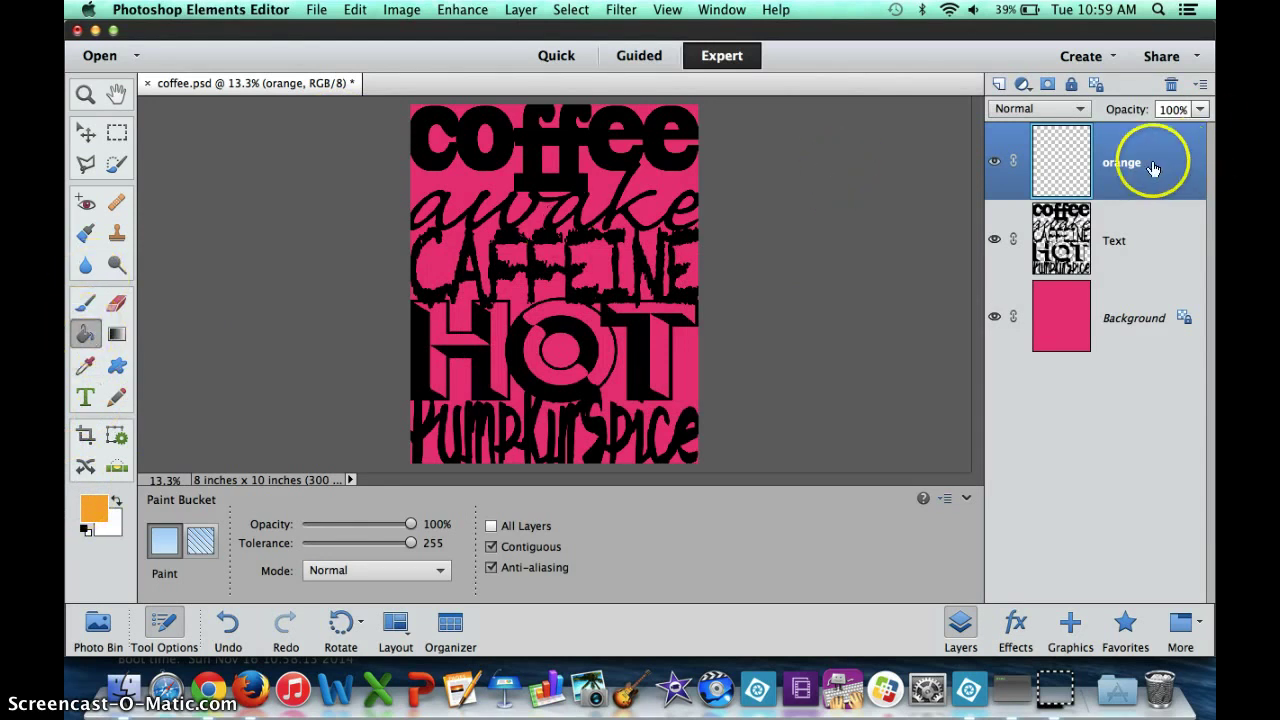
Step: Undo the trial orange fill and layer reorder, keeping the empty orange layer above Text
click(462, 300)
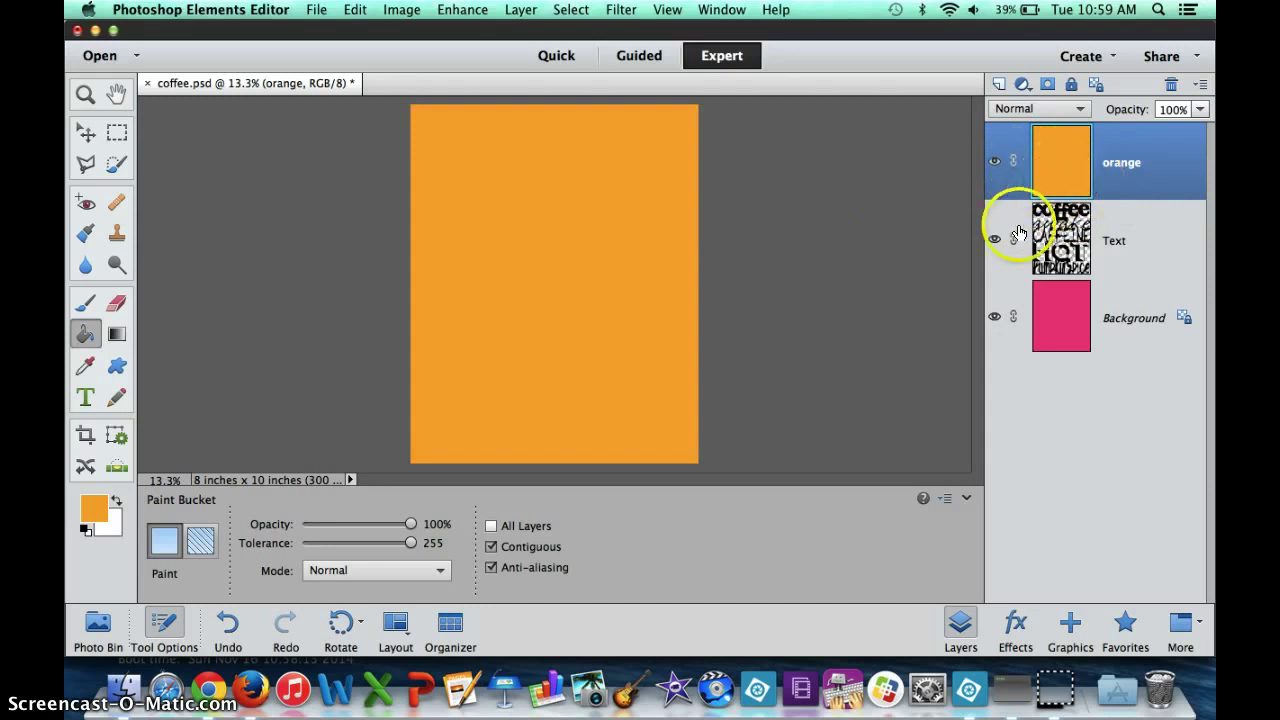
drag(1111, 211, 1108, 147)
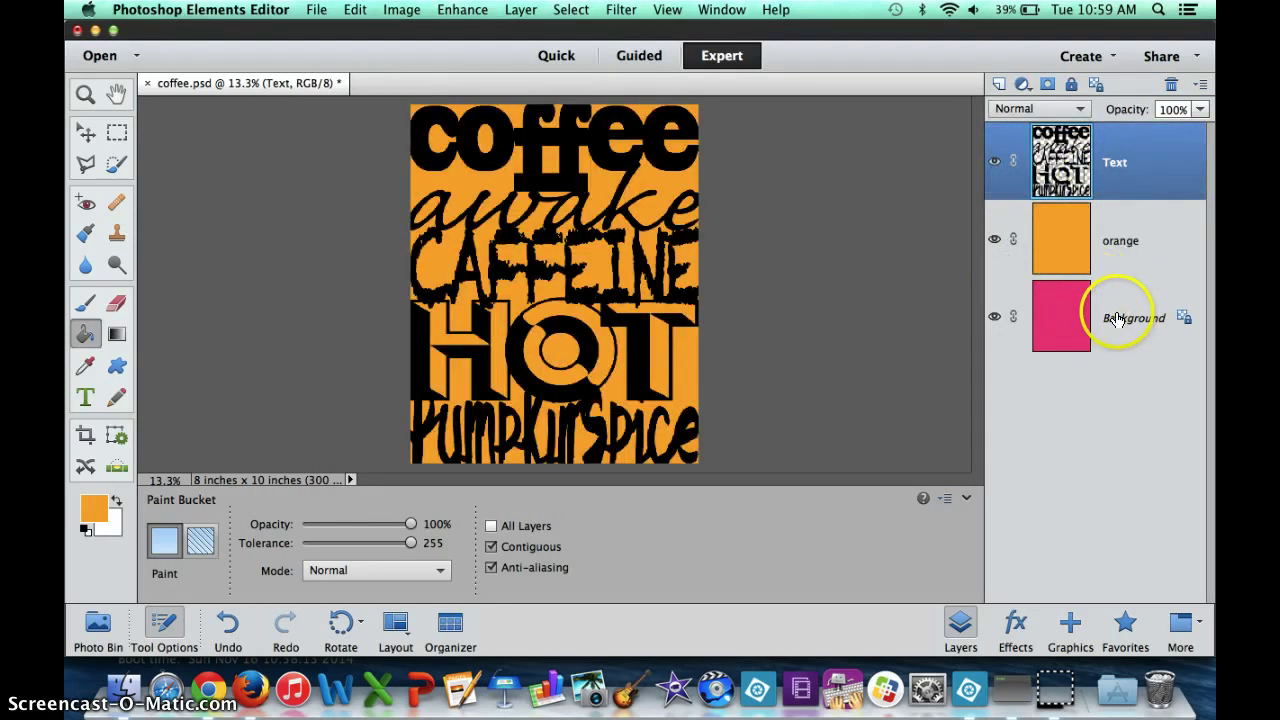
drag(1112, 165, 1114, 268)
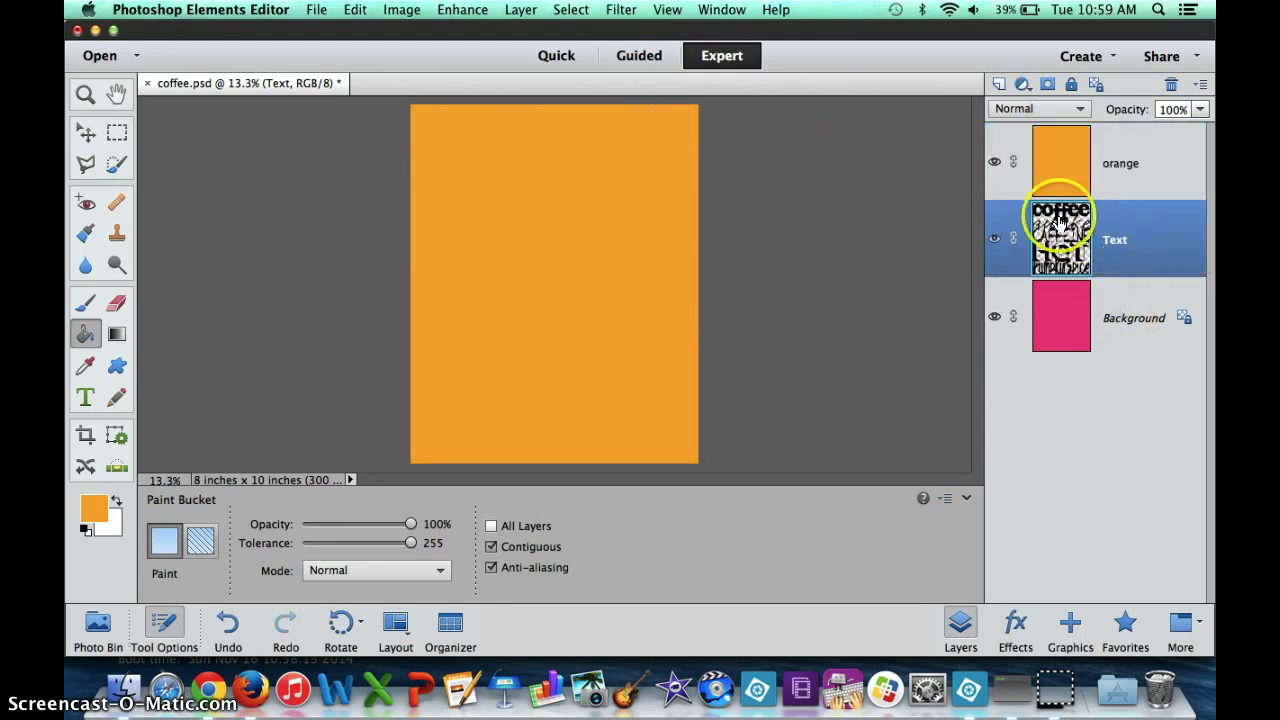
key(super+z)
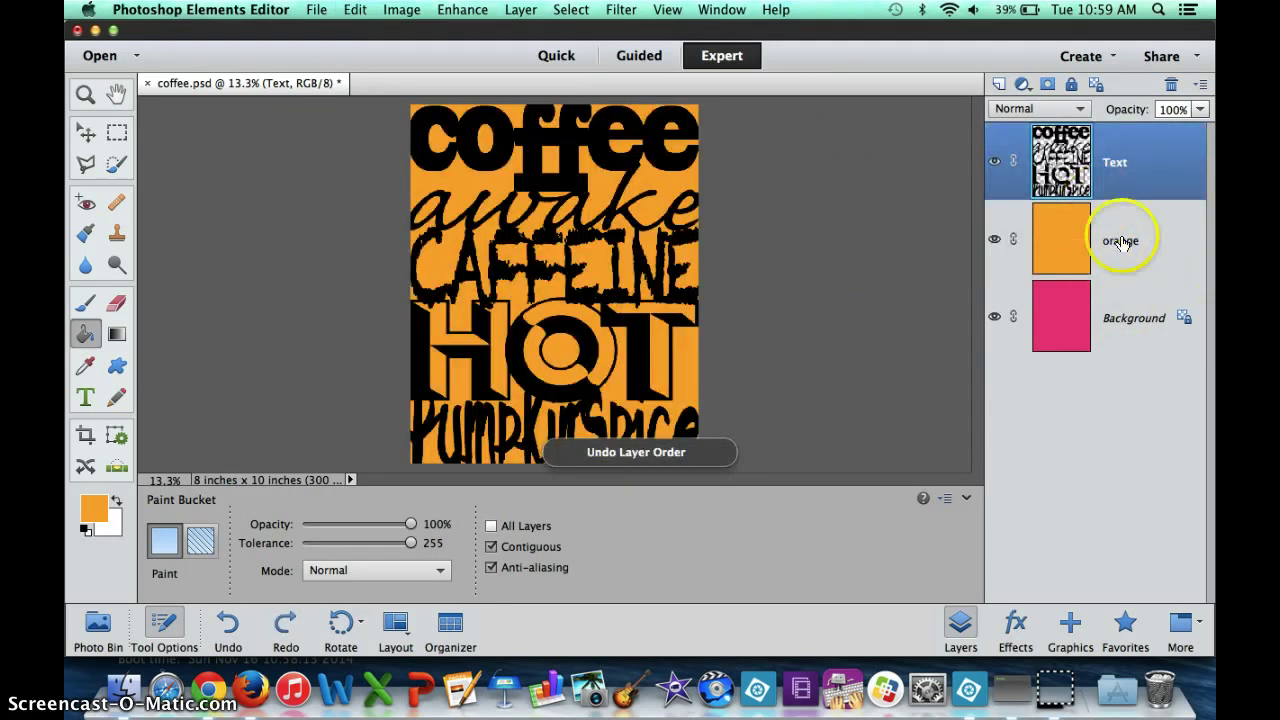
click(1123, 236)
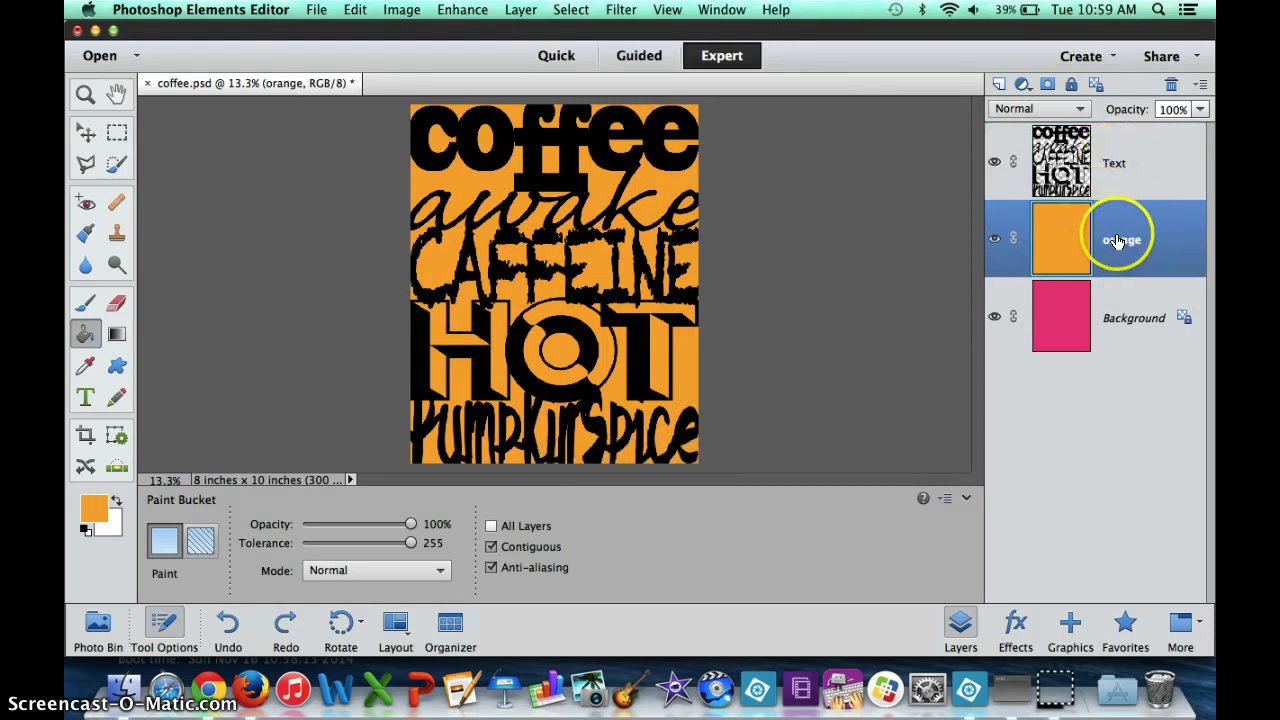
key(super+z)
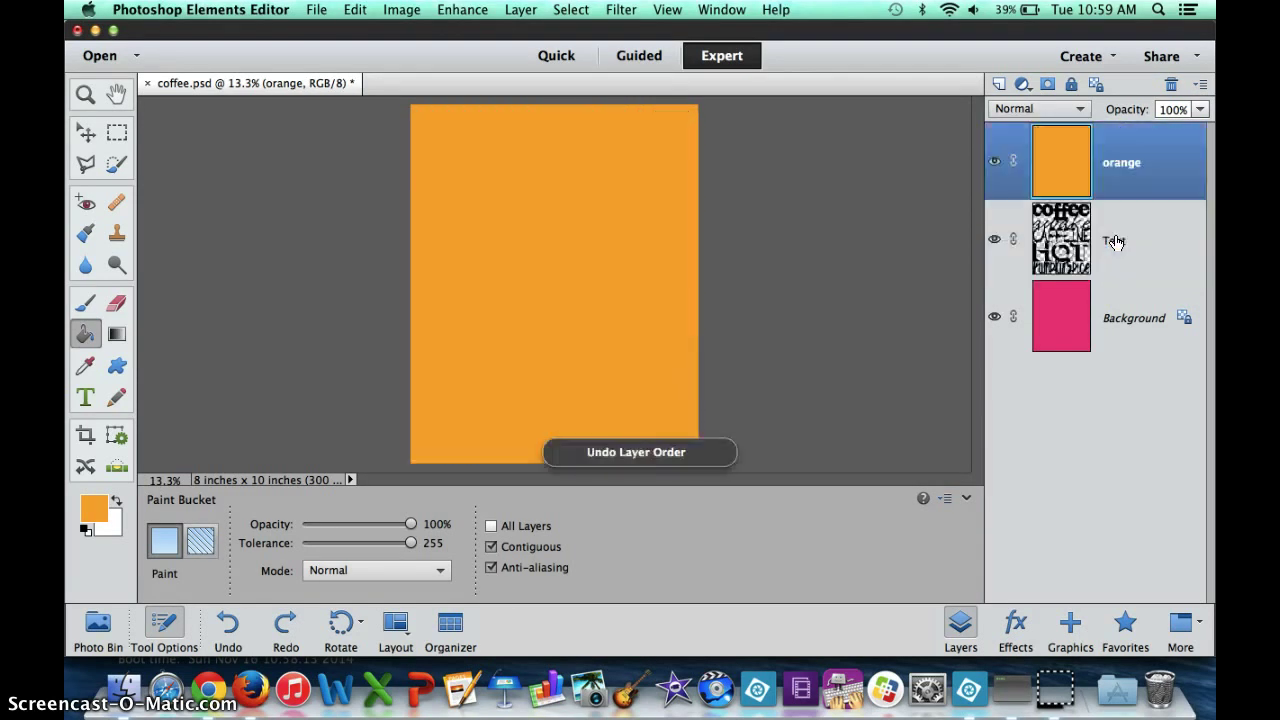
key(super+z)
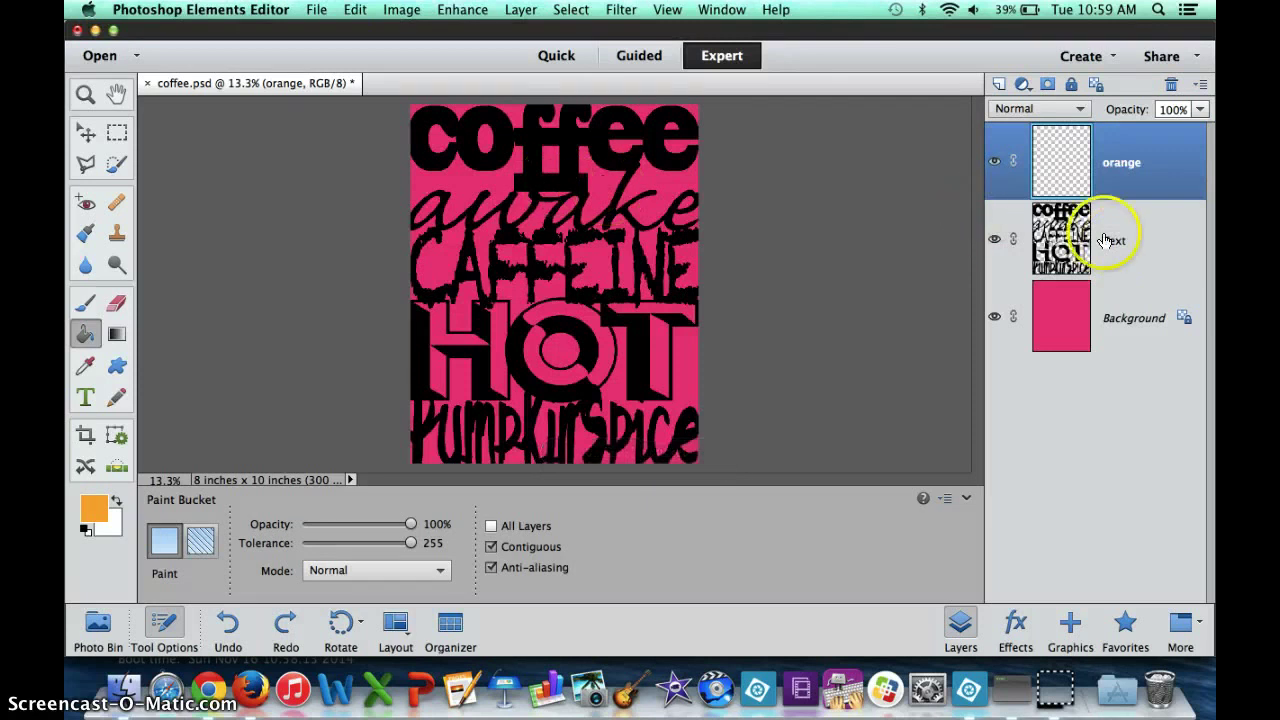
Step: Magic-wand select the pink area beside the C of CAFFEINE on the Text layer
click(1124, 246)
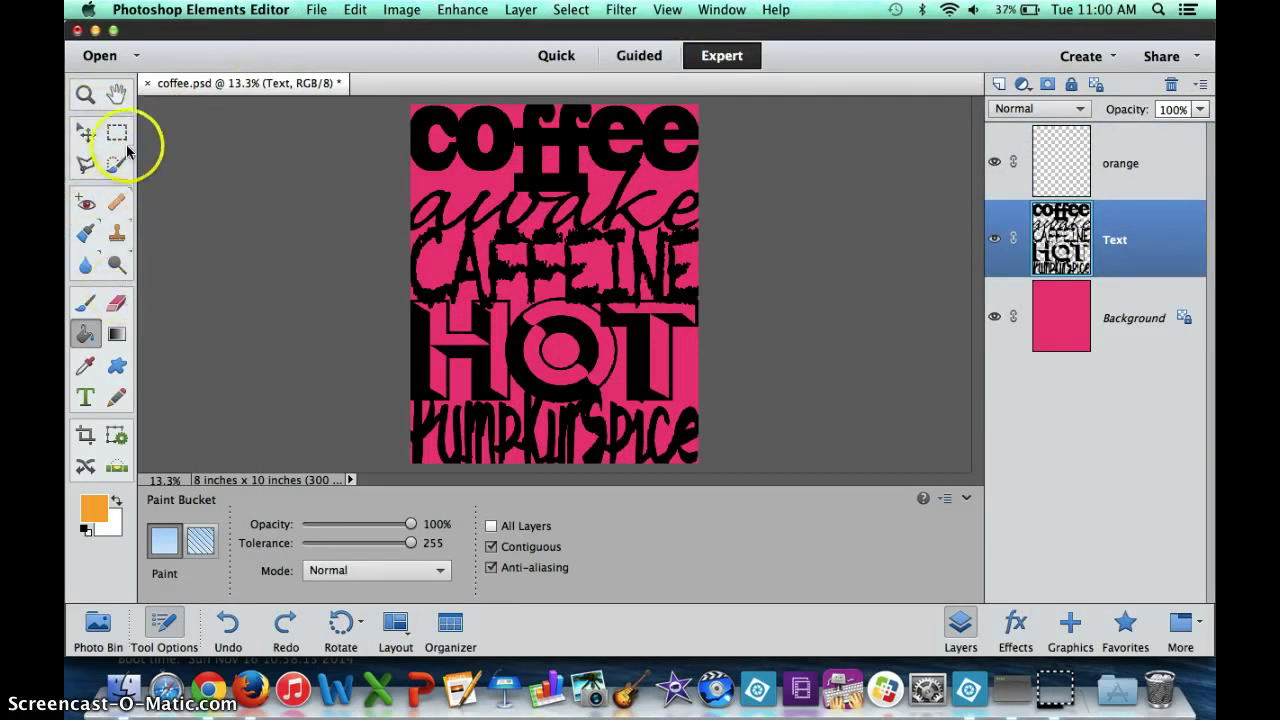
key(a)
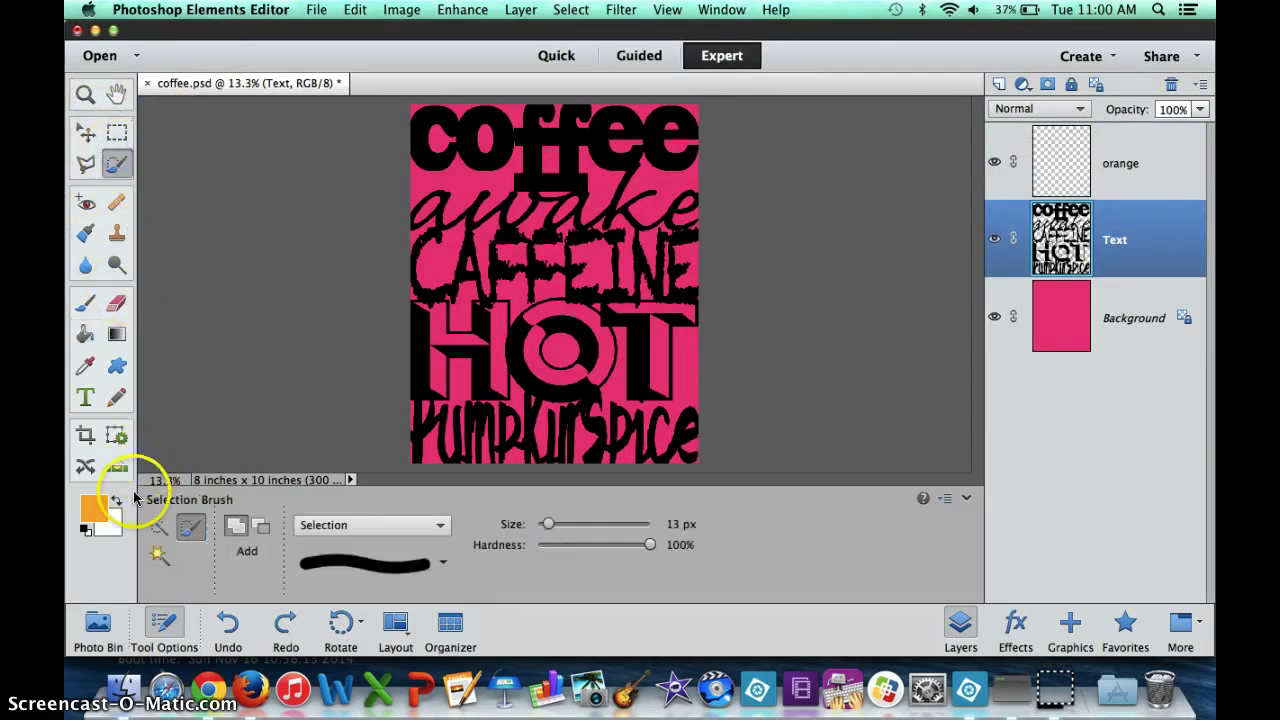
click(159, 556)
click(455, 262)
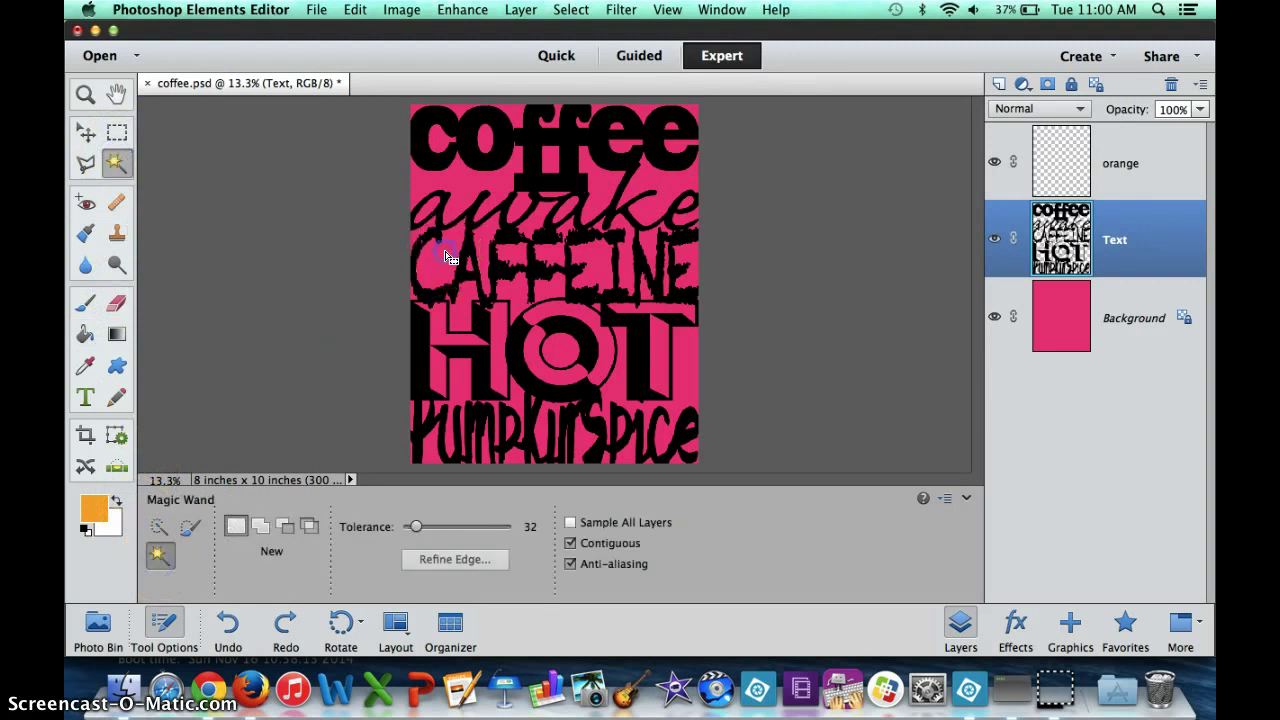
click(471, 271)
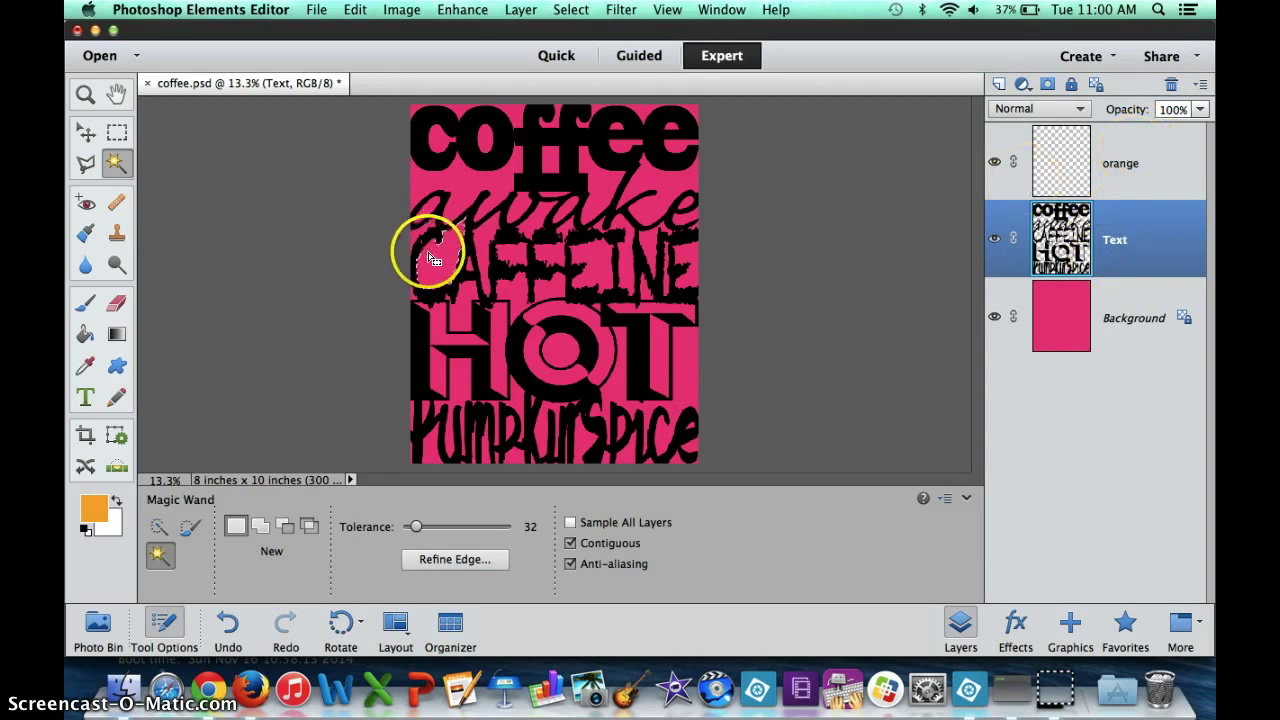
Step: Fill that selection with orange on the orange layer
click(1137, 161)
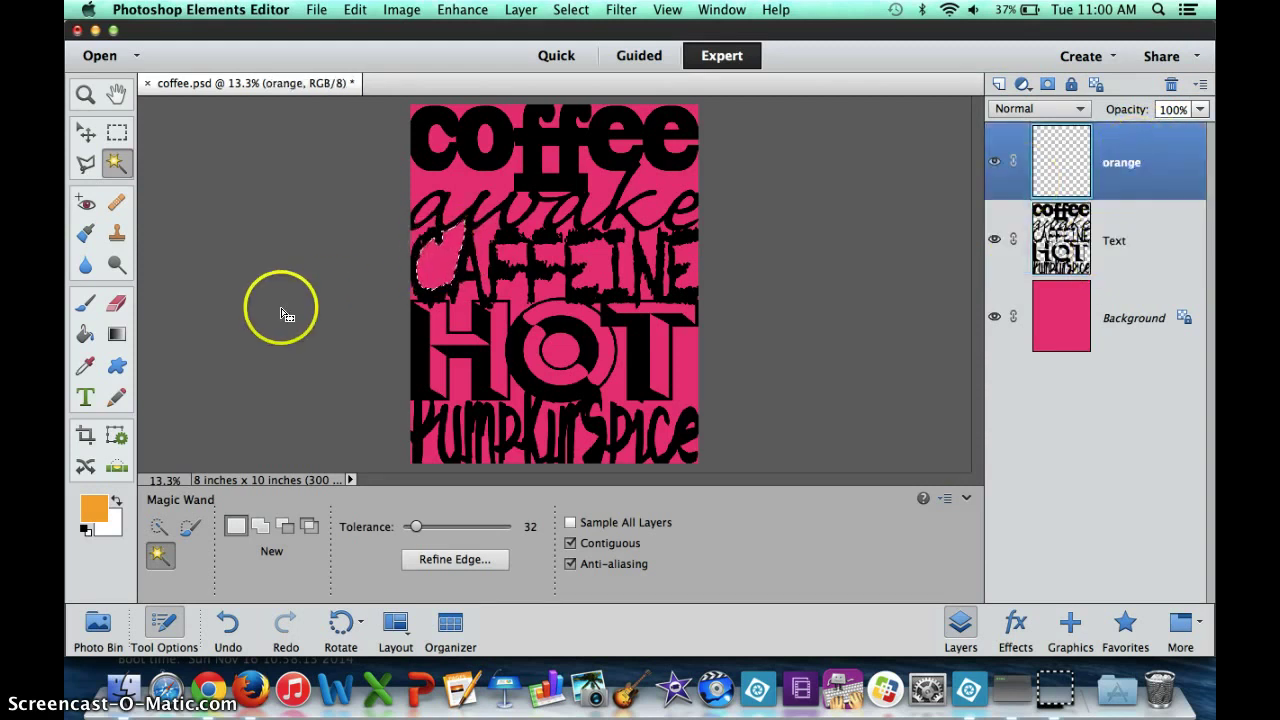
click(85, 334)
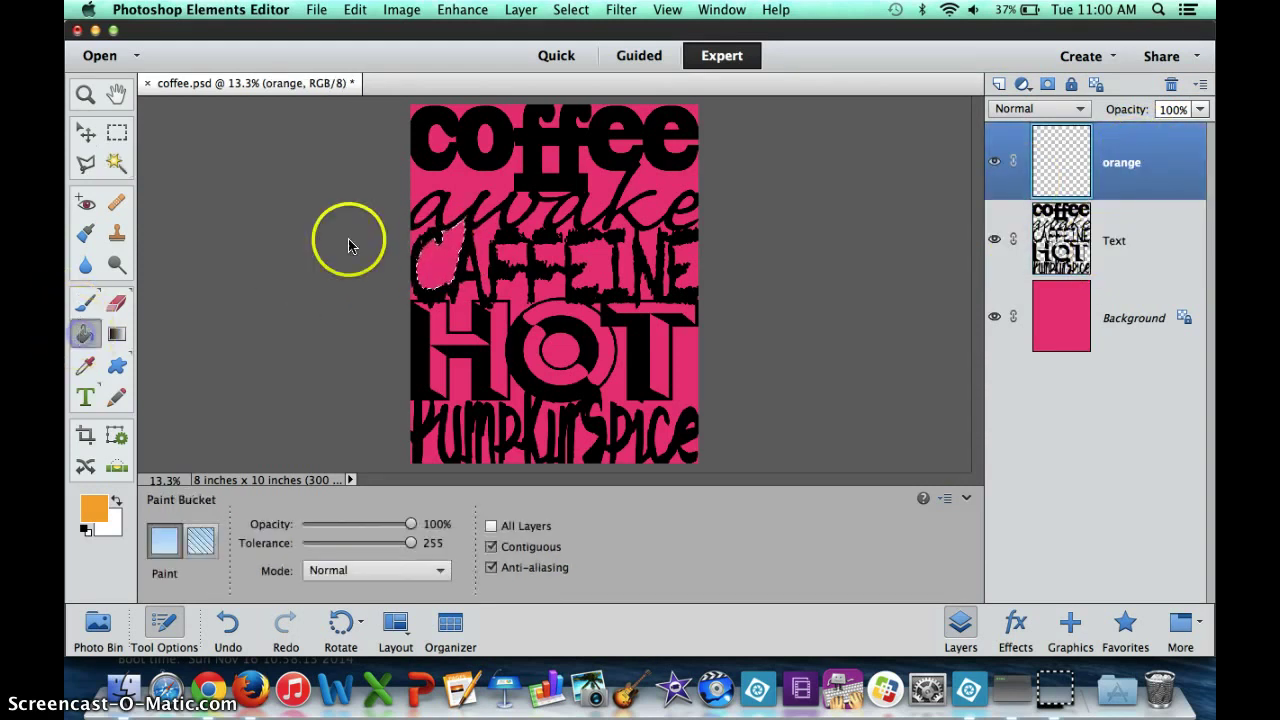
click(430, 254)
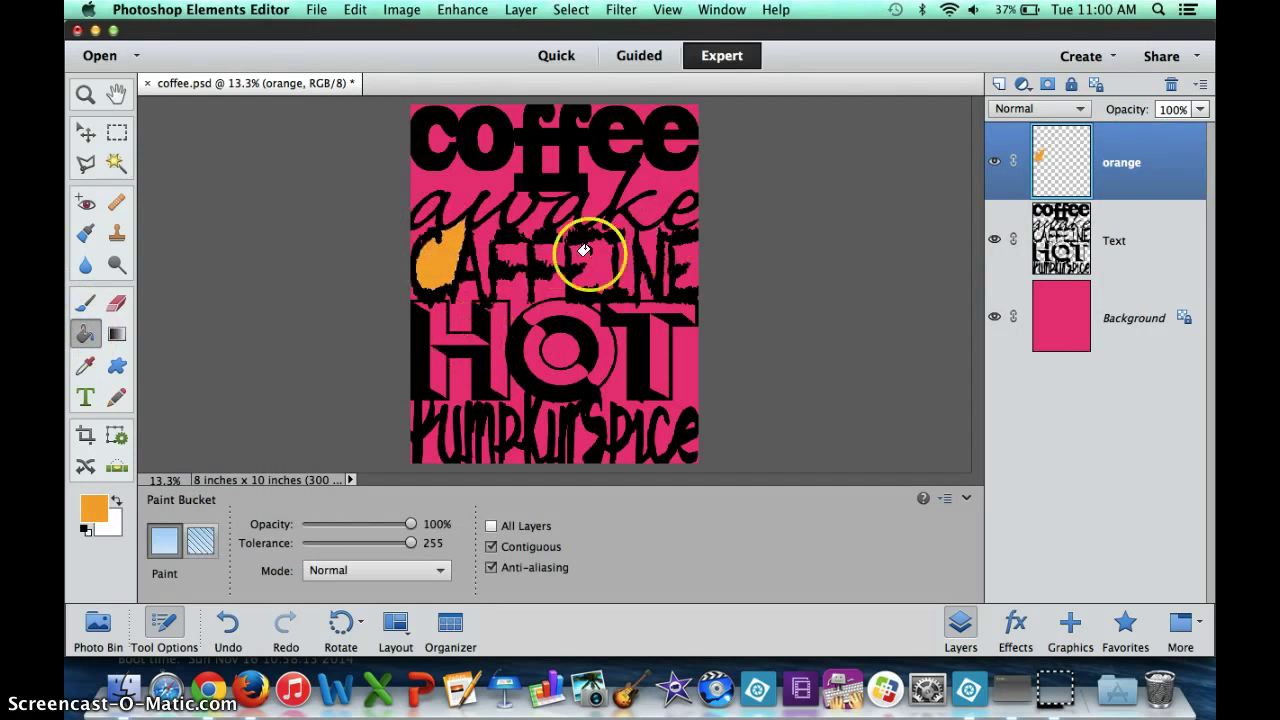
click(1113, 231)
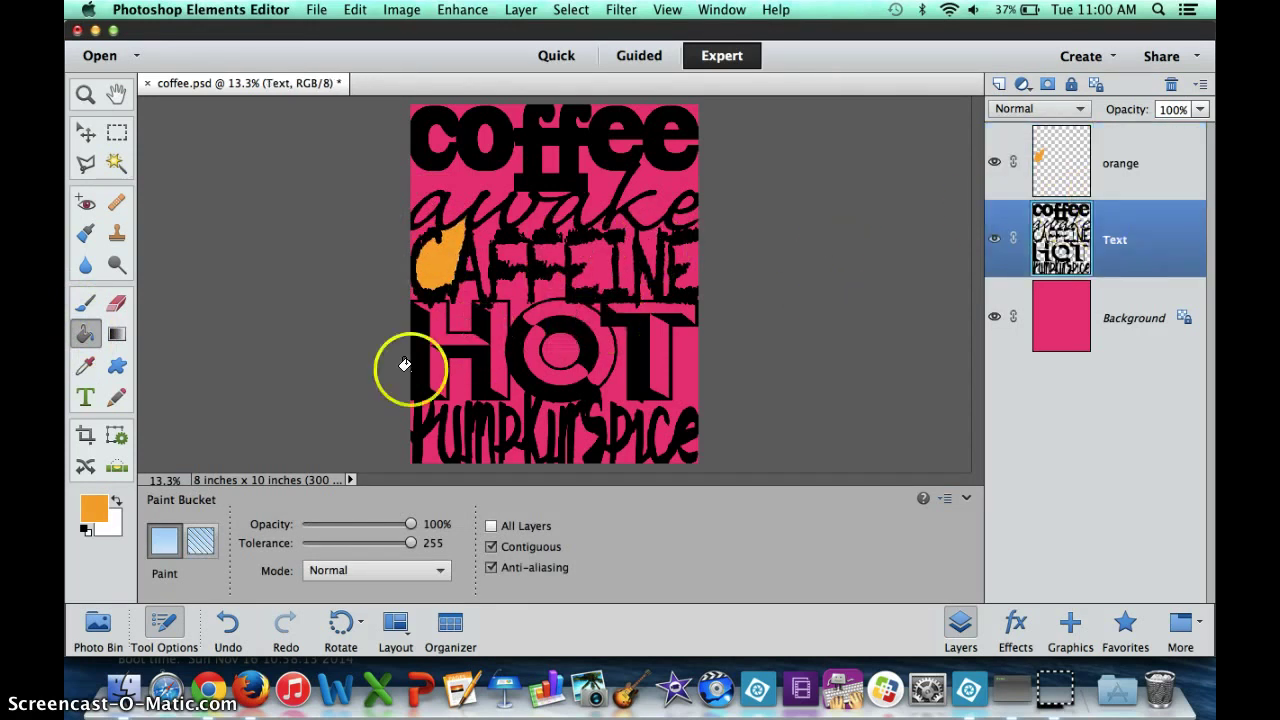
Step: Magic-wand select the gaps by HOT's T and between coffee and awake, adding more
click(112, 163)
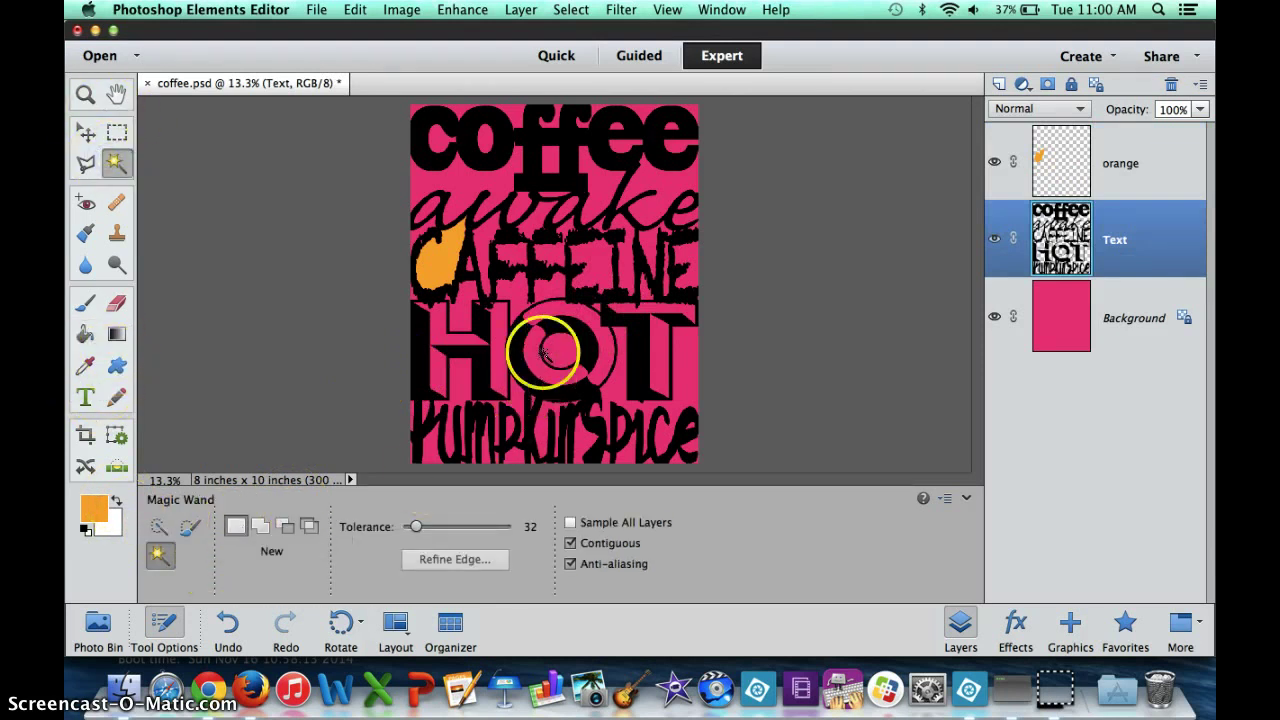
click(676, 330)
click(663, 192)
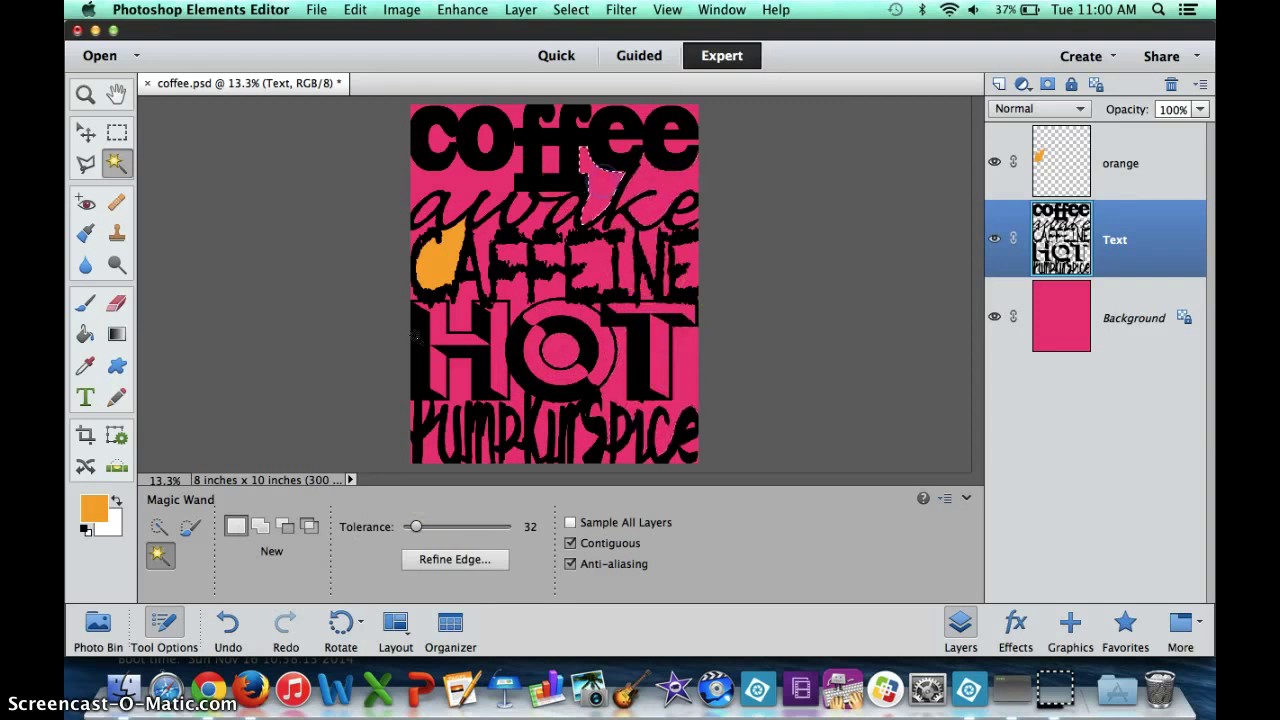
click(262, 528)
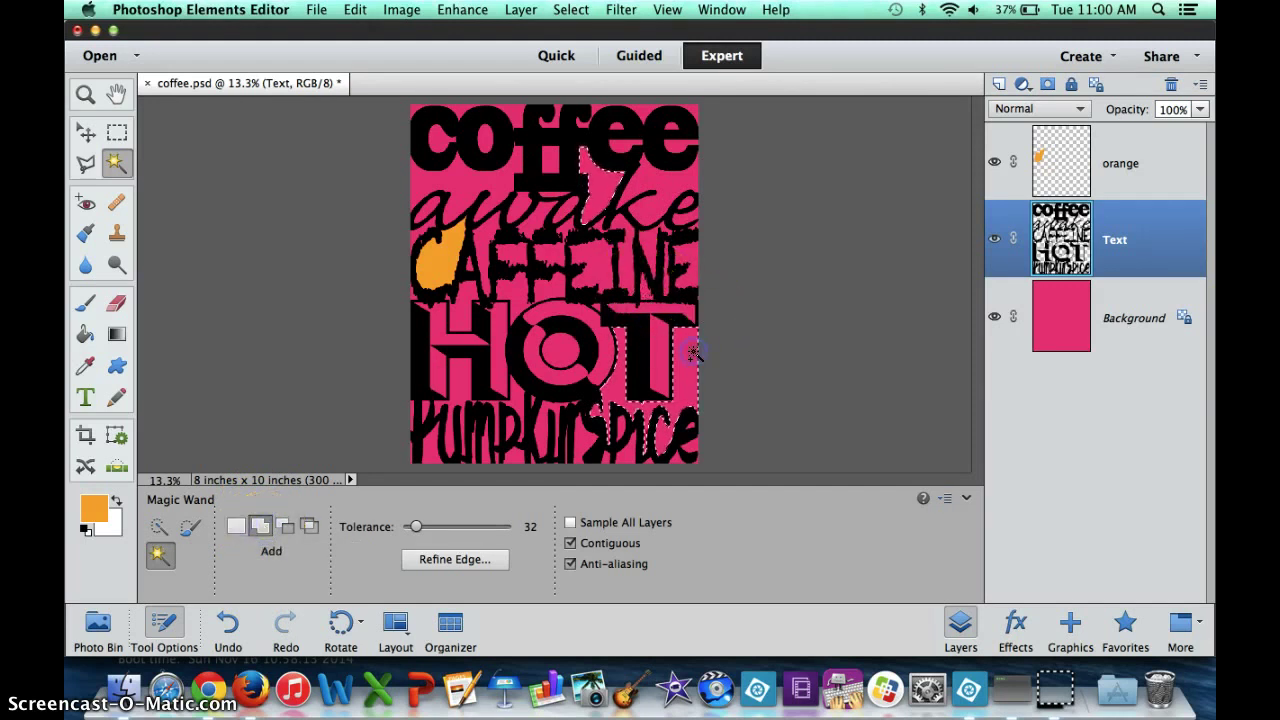
click(462, 360)
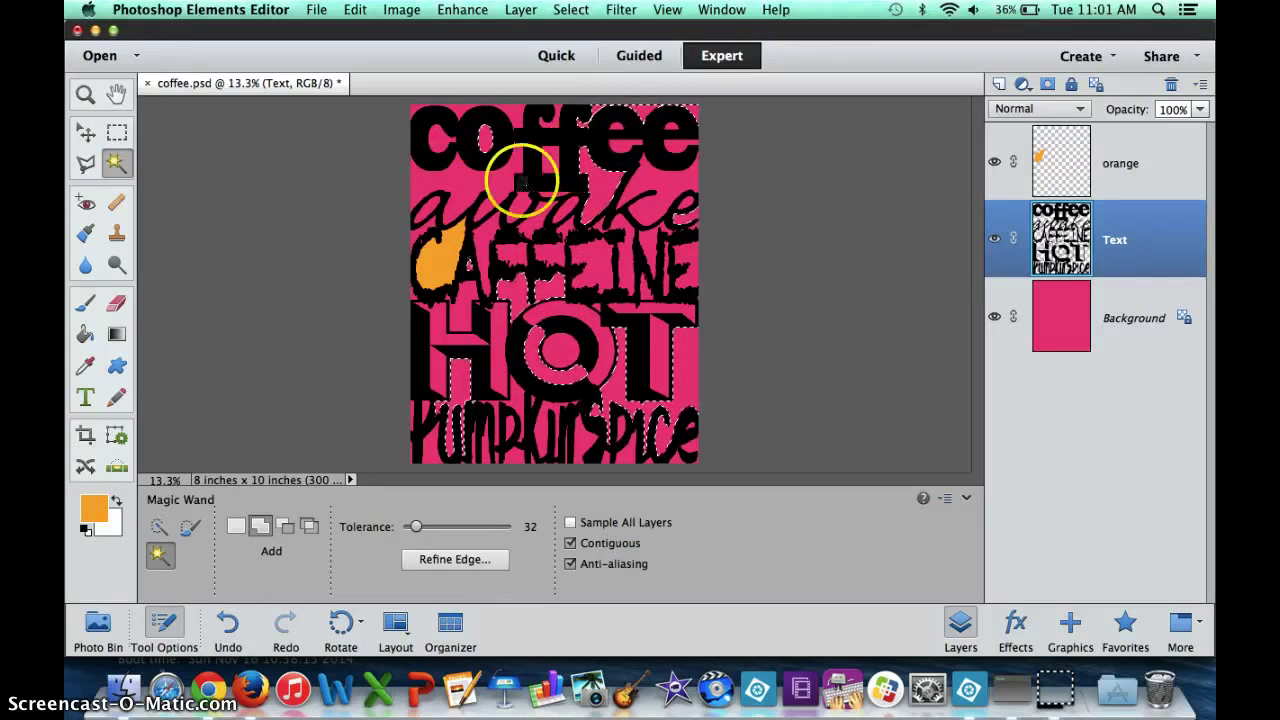
Step: Brush orange over the selected gaps at 700 px on the orange layer, then deselect
click(85, 302)
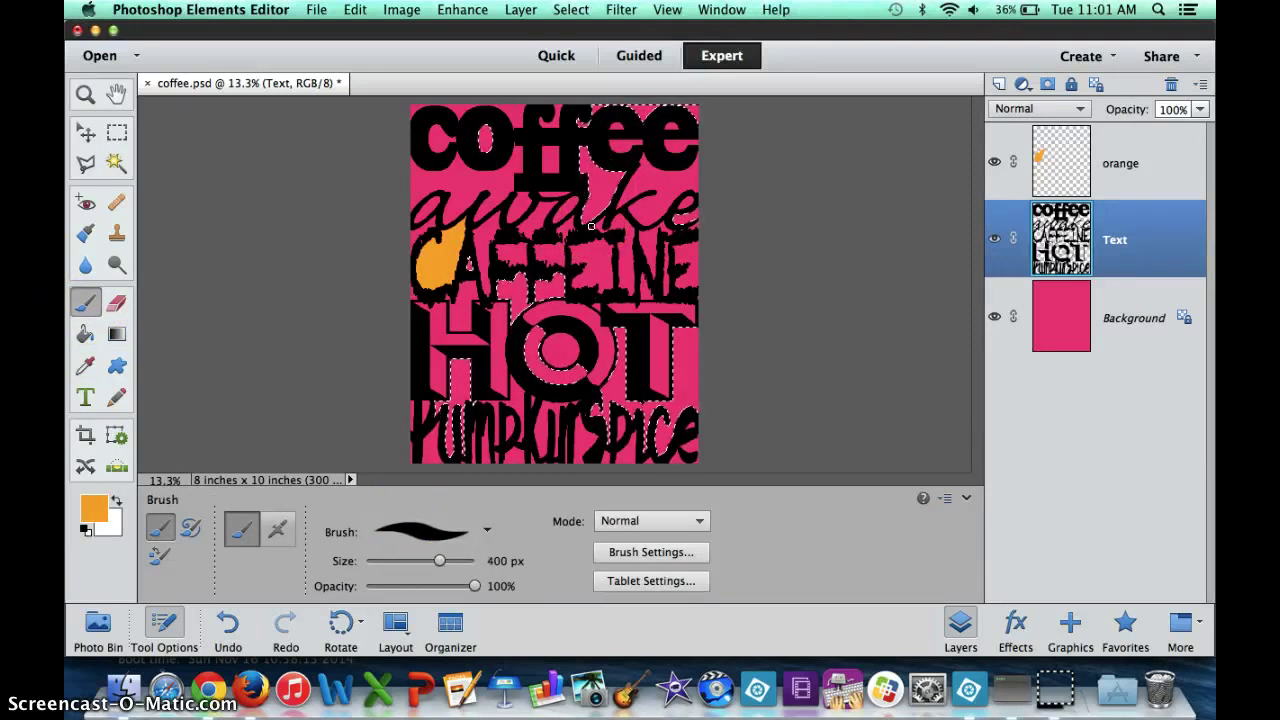
click(1119, 179)
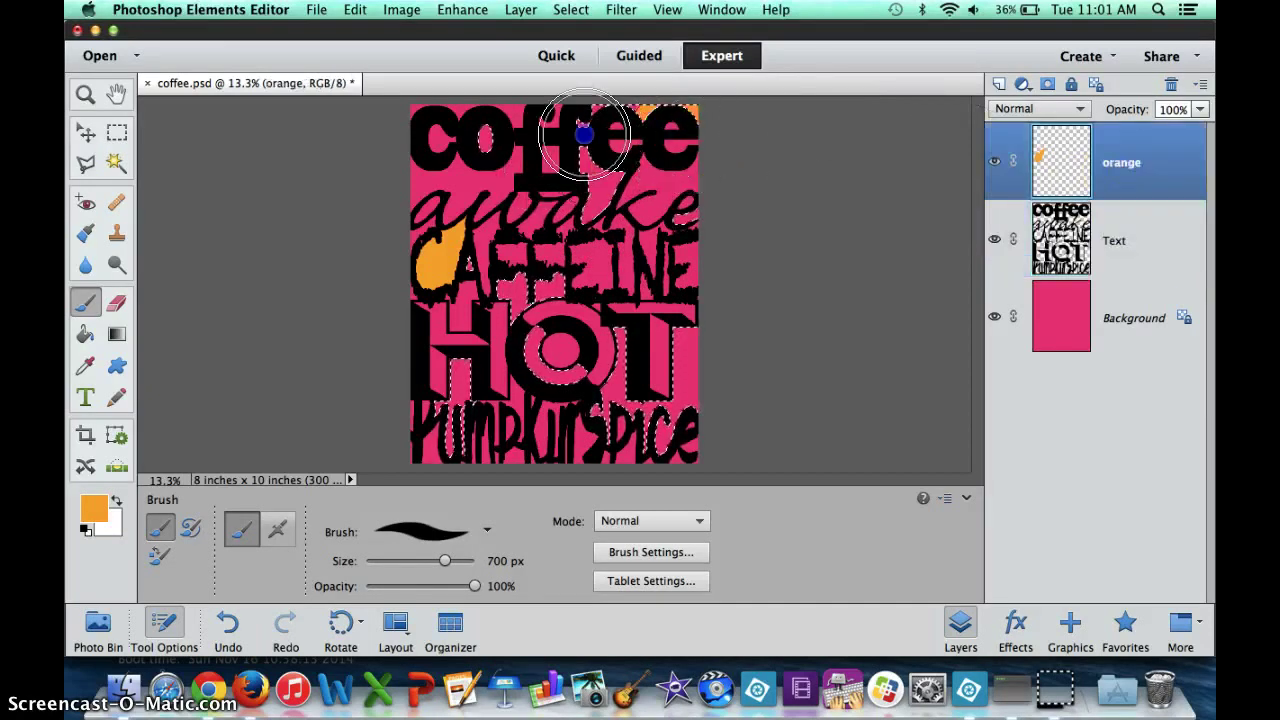
drag(584, 133, 731, 155)
mouse_move(563, 220)
mouse_down()
mouse_move(667, 263)
mouse_move(482, 333)
mouse_move(429, 96)
mouse_move(480, 37)
mouse_move(495, 159)
mouse_move(467, 452)
mouse_move(437, 410)
mouse_move(426, 432)
mouse_move(431, 326)
mouse_move(554, 394)
mouse_move(562, 352)
mouse_move(490, 468)
mouse_move(613, 348)
mouse_move(652, 328)
mouse_move(672, 333)
mouse_move(655, 368)
mouse_move(677, 403)
mouse_move(705, 314)
mouse_move(733, 343)
mouse_move(727, 314)
mouse_move(731, 558)
mouse_move(670, 482)
mouse_move(642, 307)
mouse_move(521, 131)
mouse_move(416, 266)
mouse_move(465, 328)
mouse_move(676, 114)
mouse_move(719, 256)
mouse_move(766, 264)
mouse_move(814, 334)
mouse_up()
key(super+d)
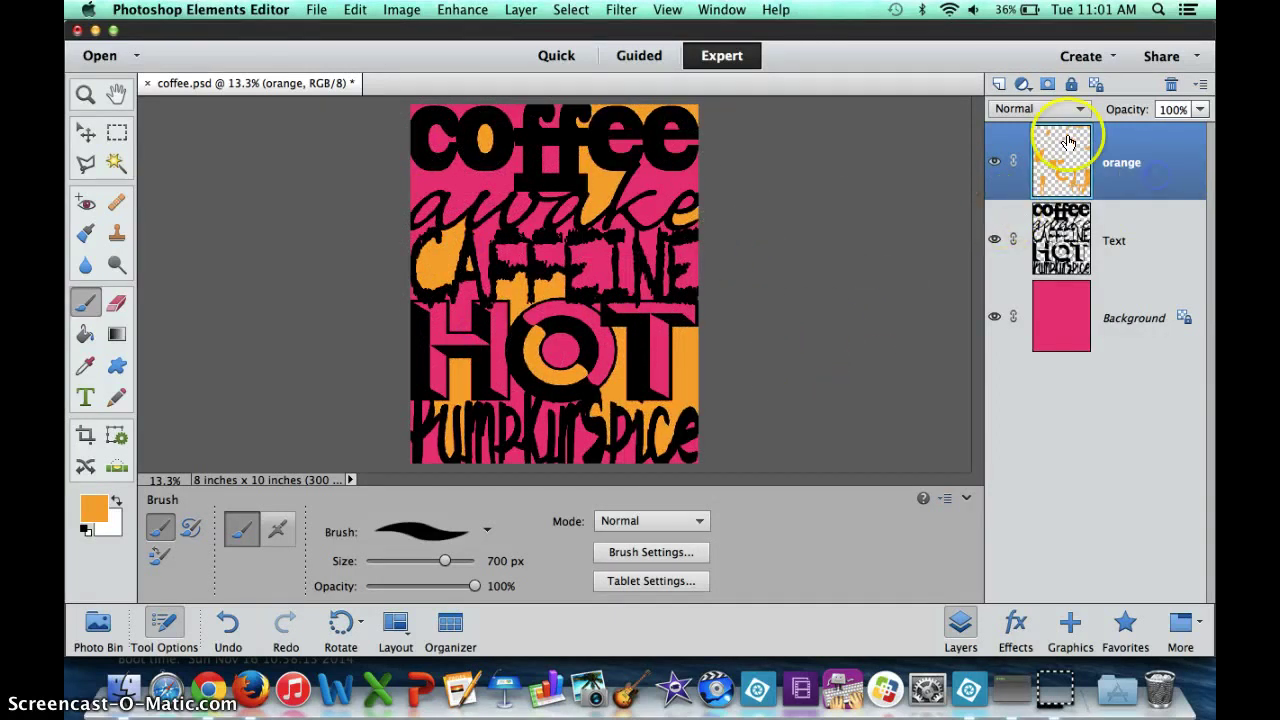
Step: Add a new empty layer on top and name it 'blue'
click(999, 85)
click(1138, 166)
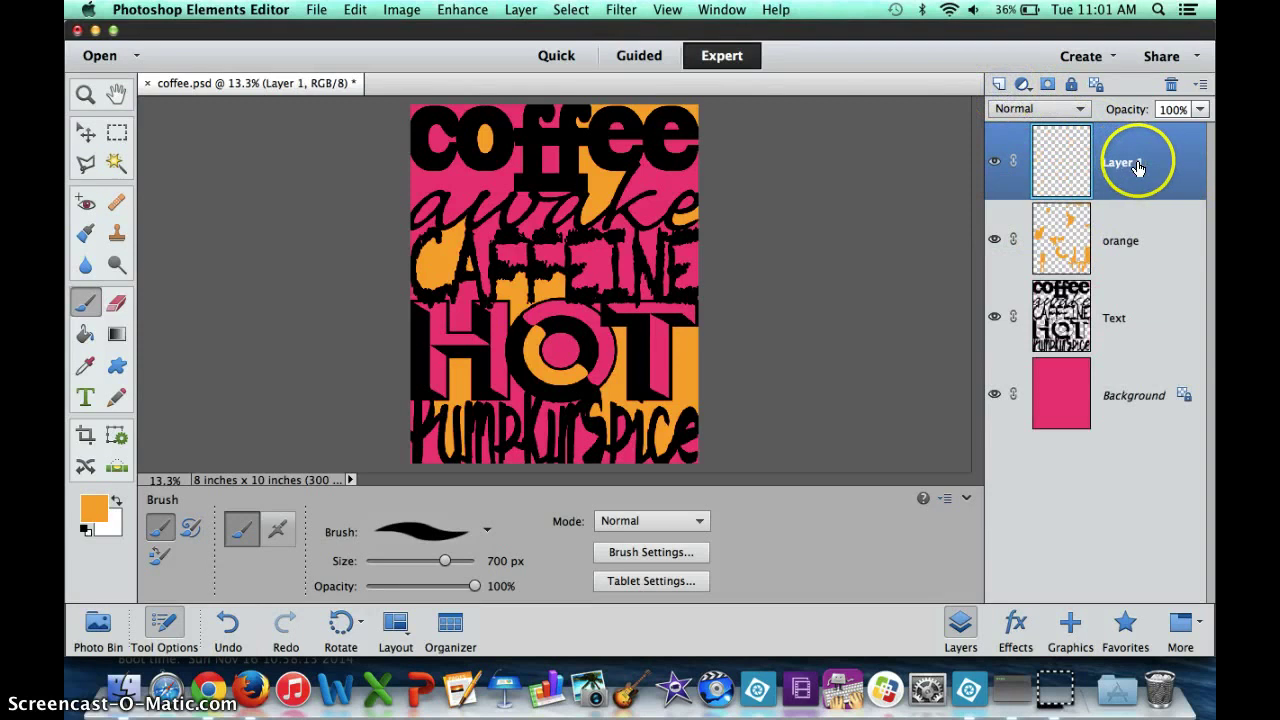
right_click(1138, 166)
click(1071, 184)
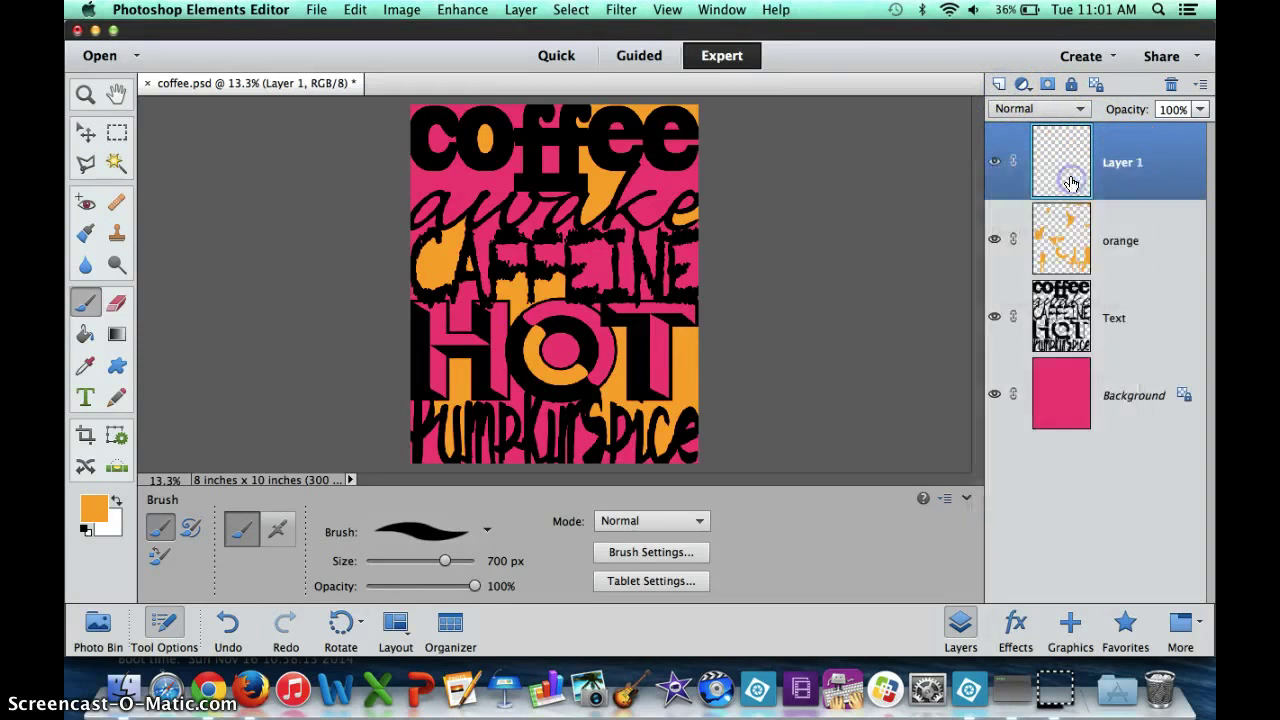
right_click(1133, 166)
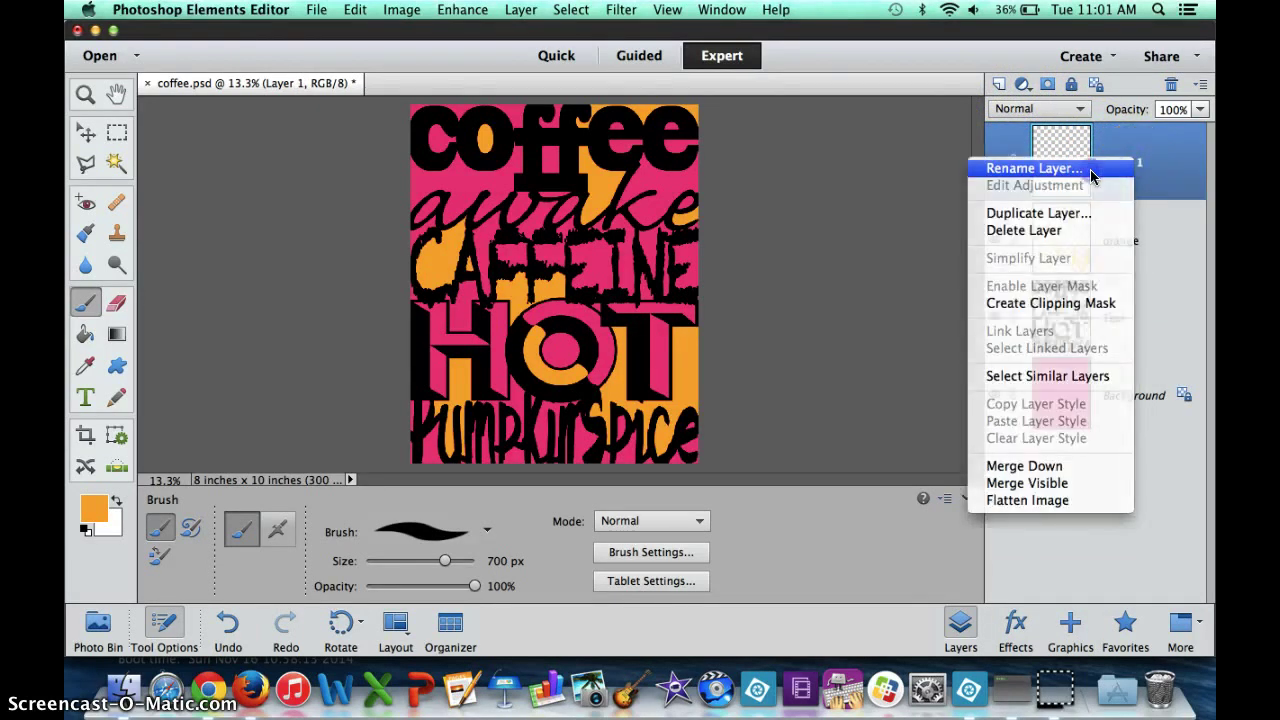
click(1090, 170)
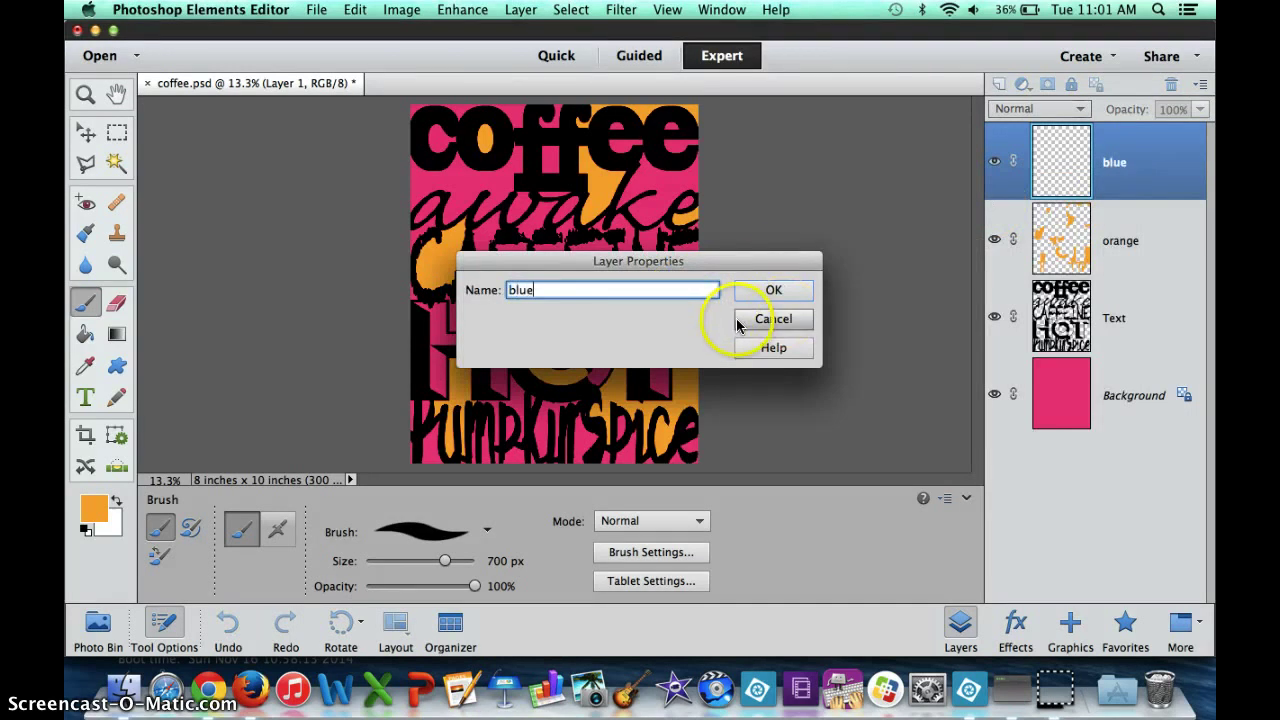
click(765, 288)
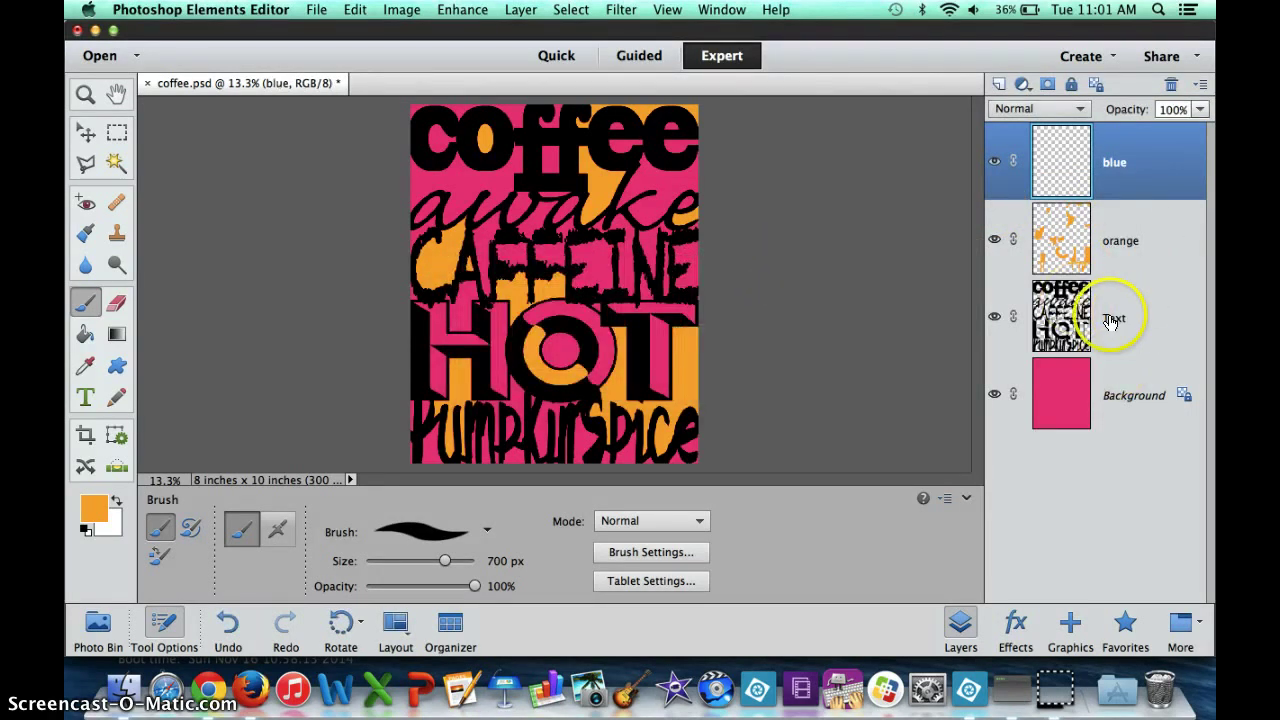
Step: Set the foreground colour to bright blue #0550fb
click(93, 509)
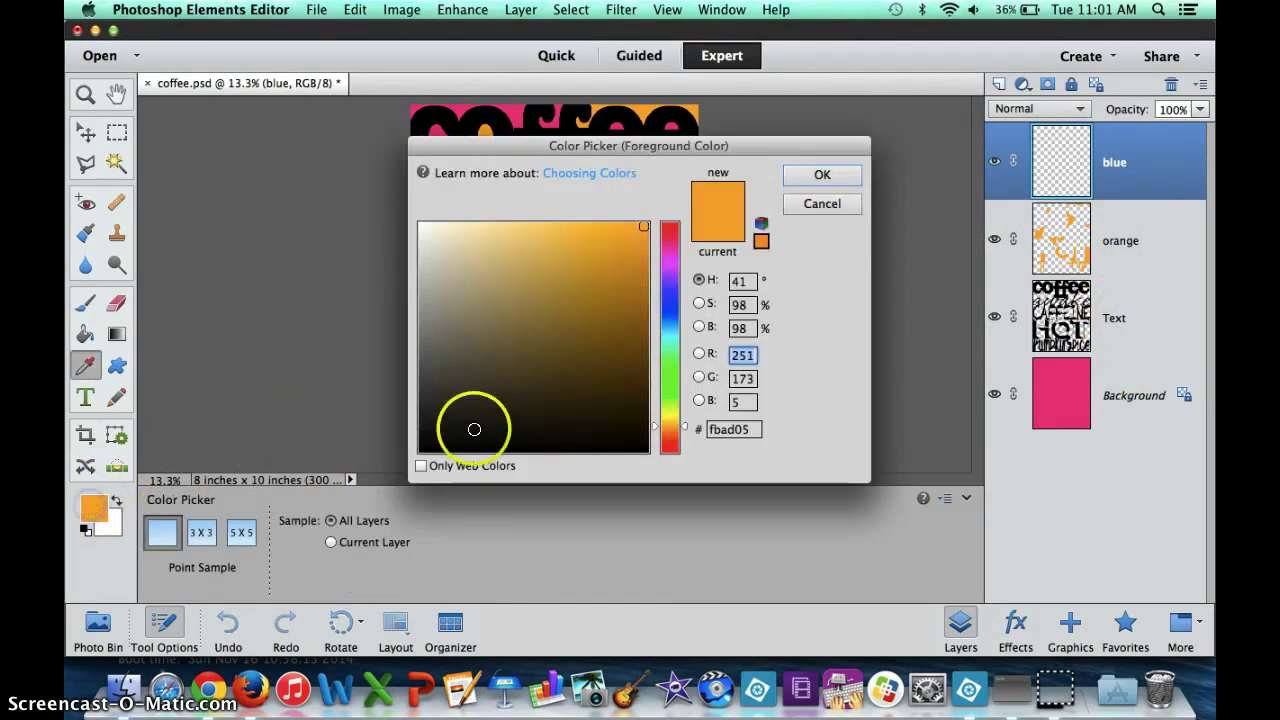
click(668, 310)
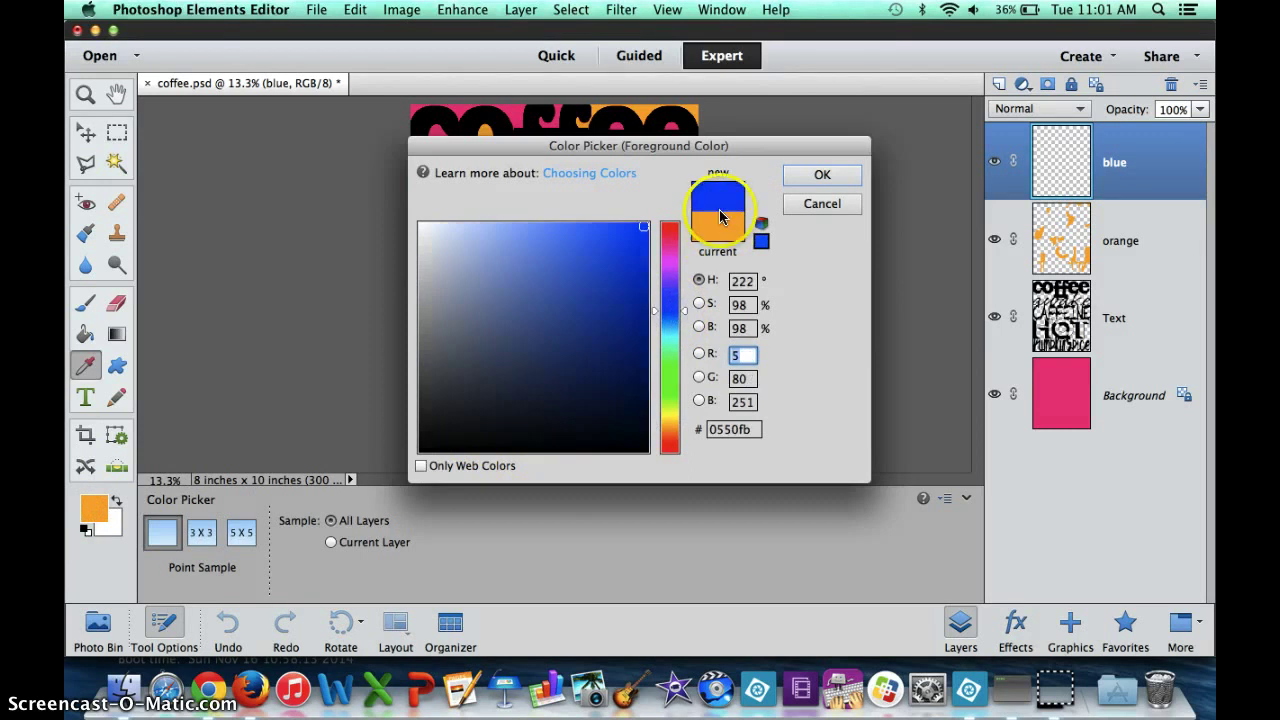
click(815, 173)
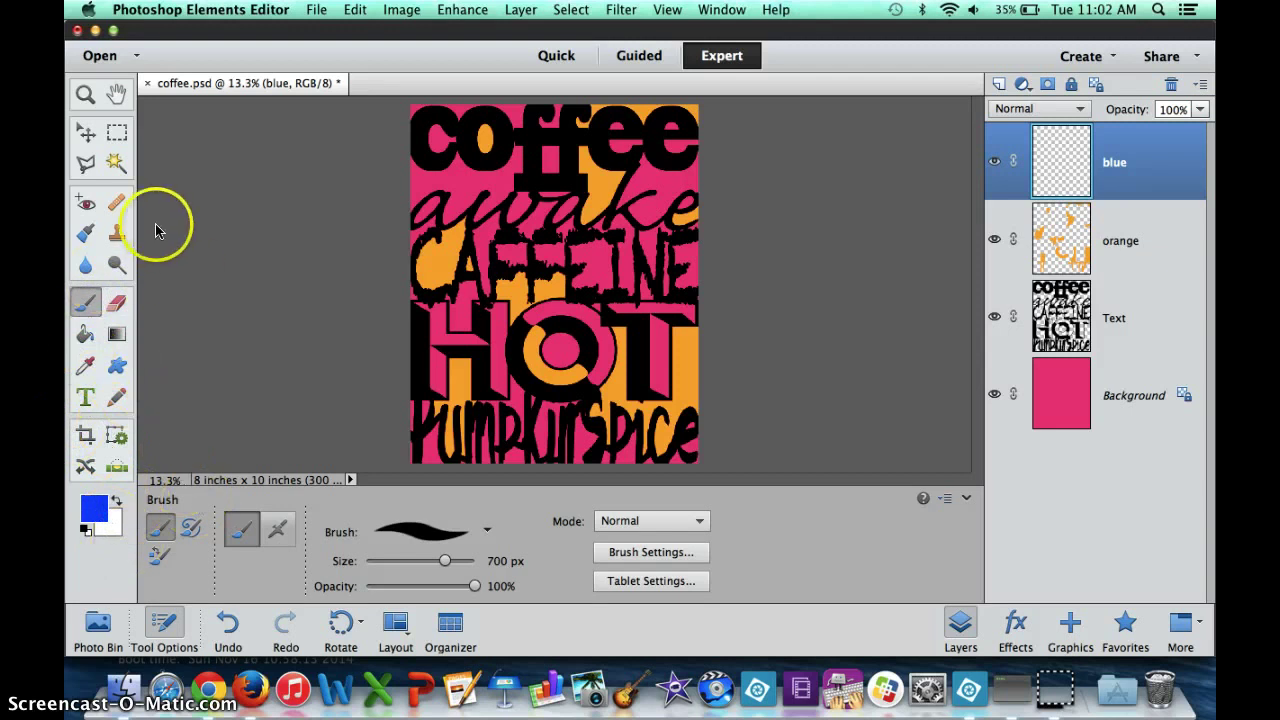
Step: Magic-wand select the upper-right gap and the inside of HOT's O on the Text layer
click(116, 164)
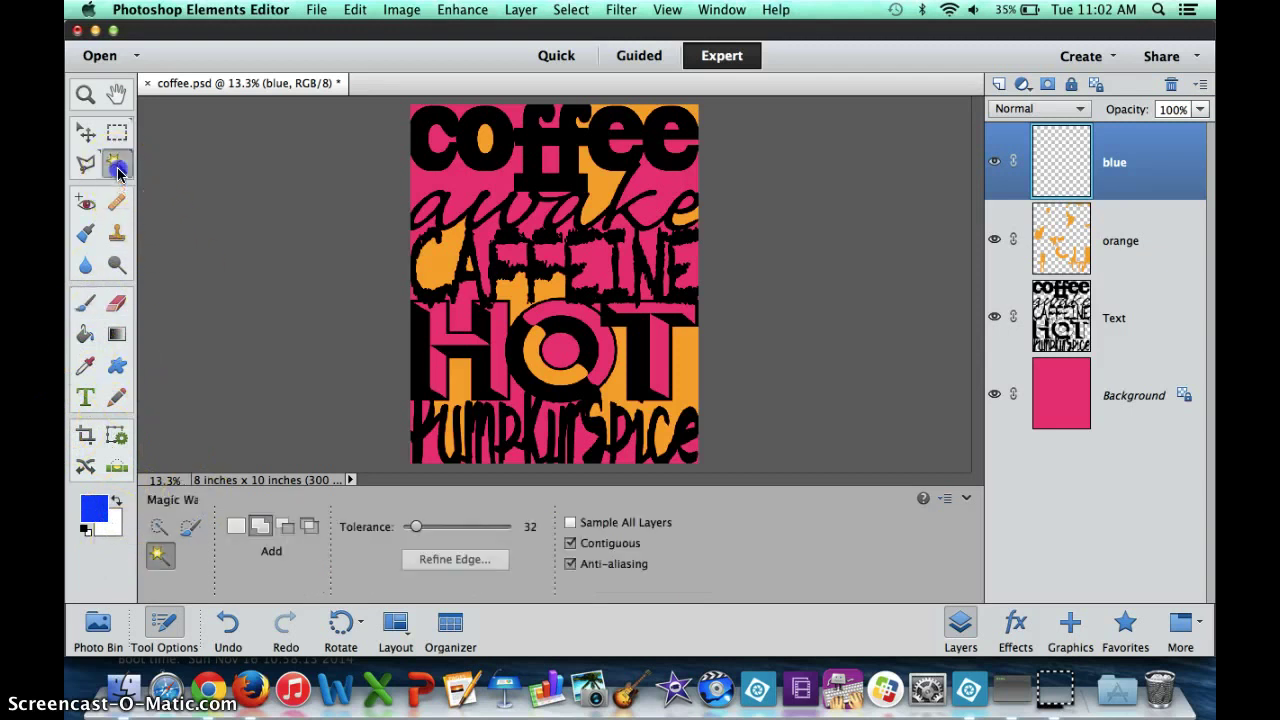
click(446, 180)
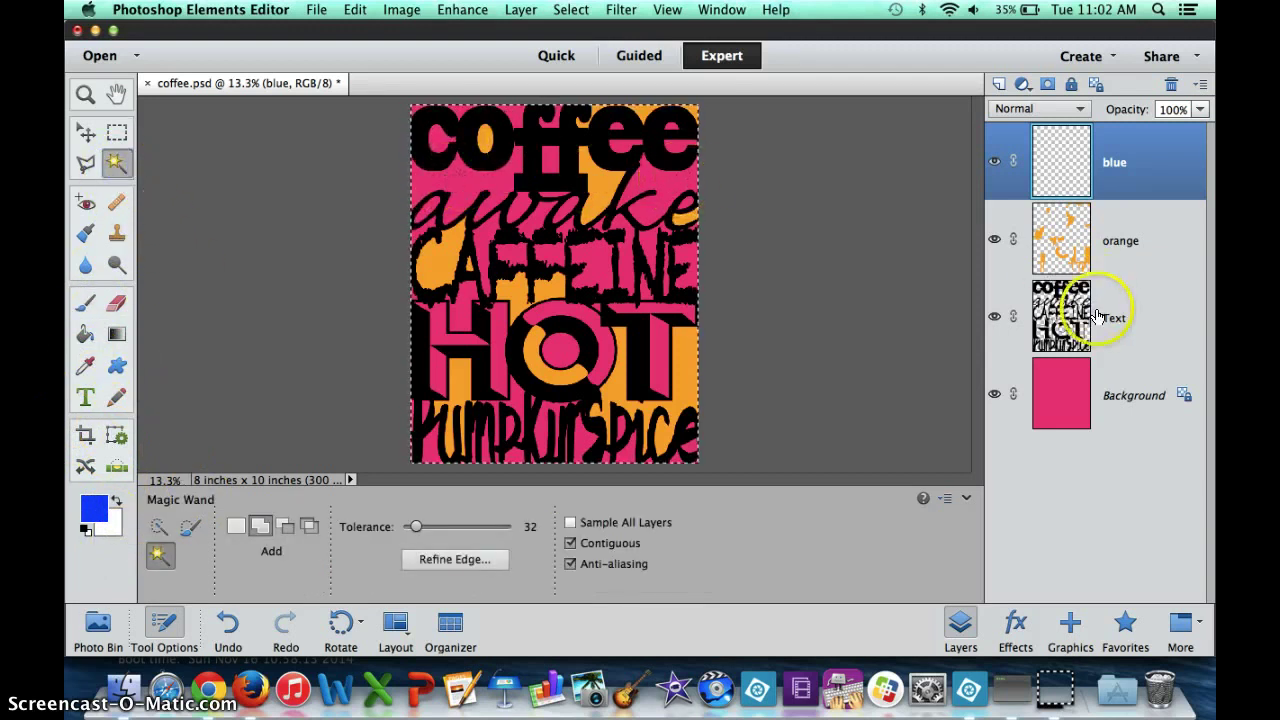
click(990, 296)
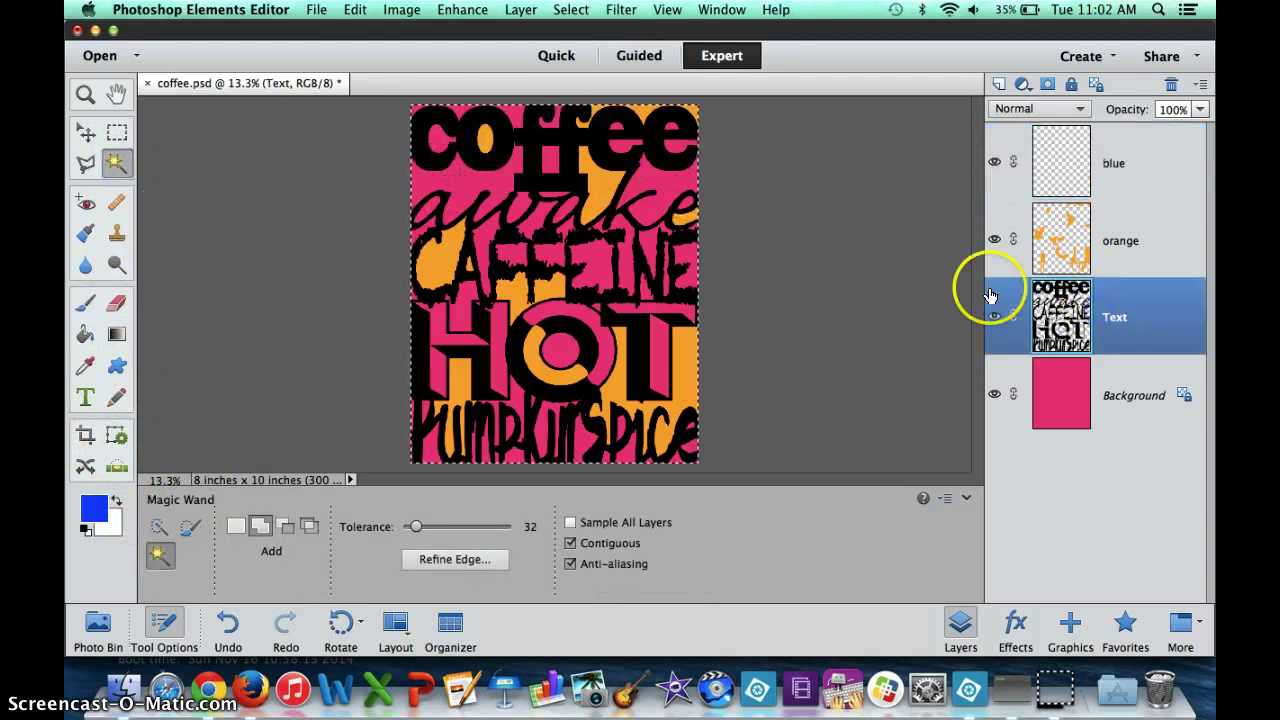
click(567, 345)
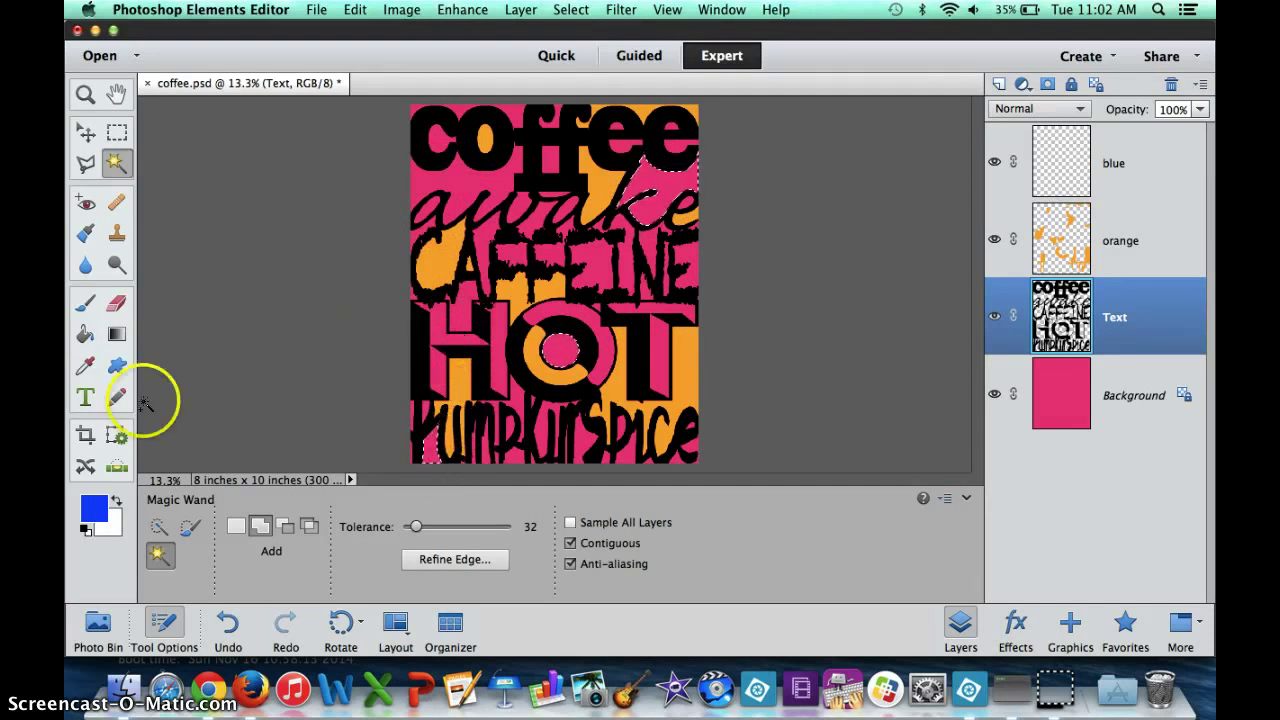
Step: Choose the Gradient tool with the Foreground to Background preset
click(118, 343)
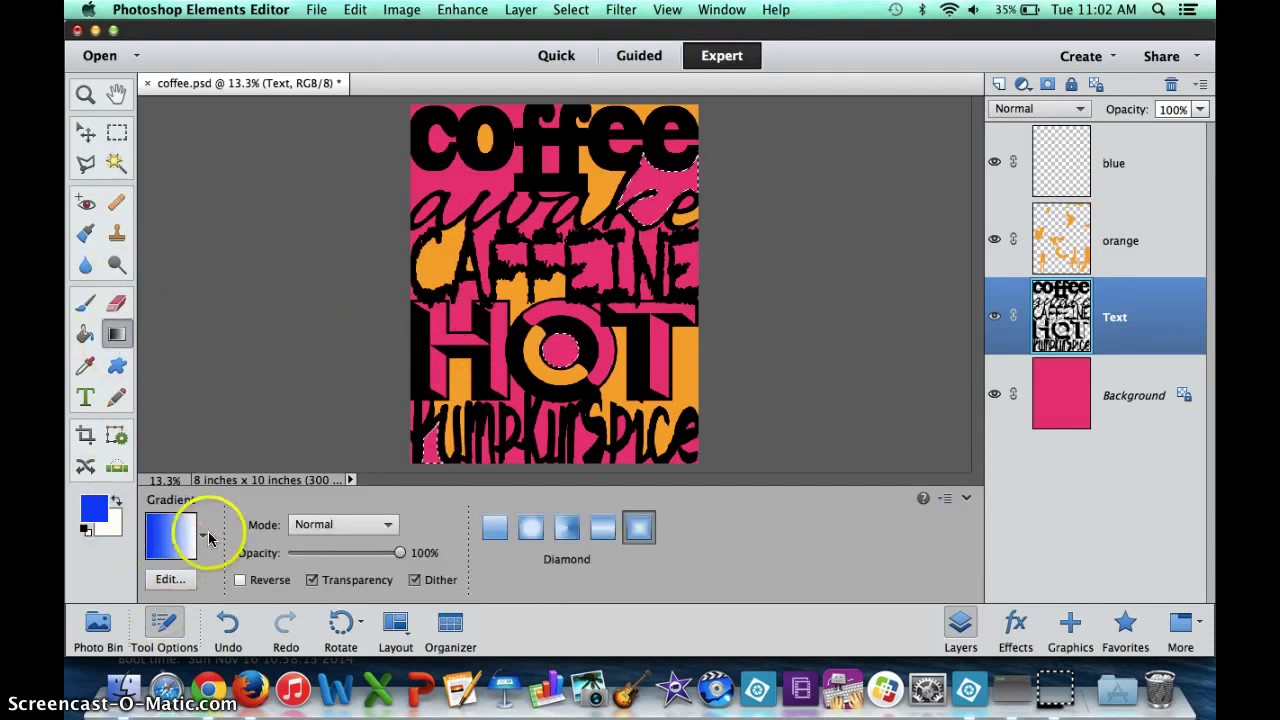
click(204, 538)
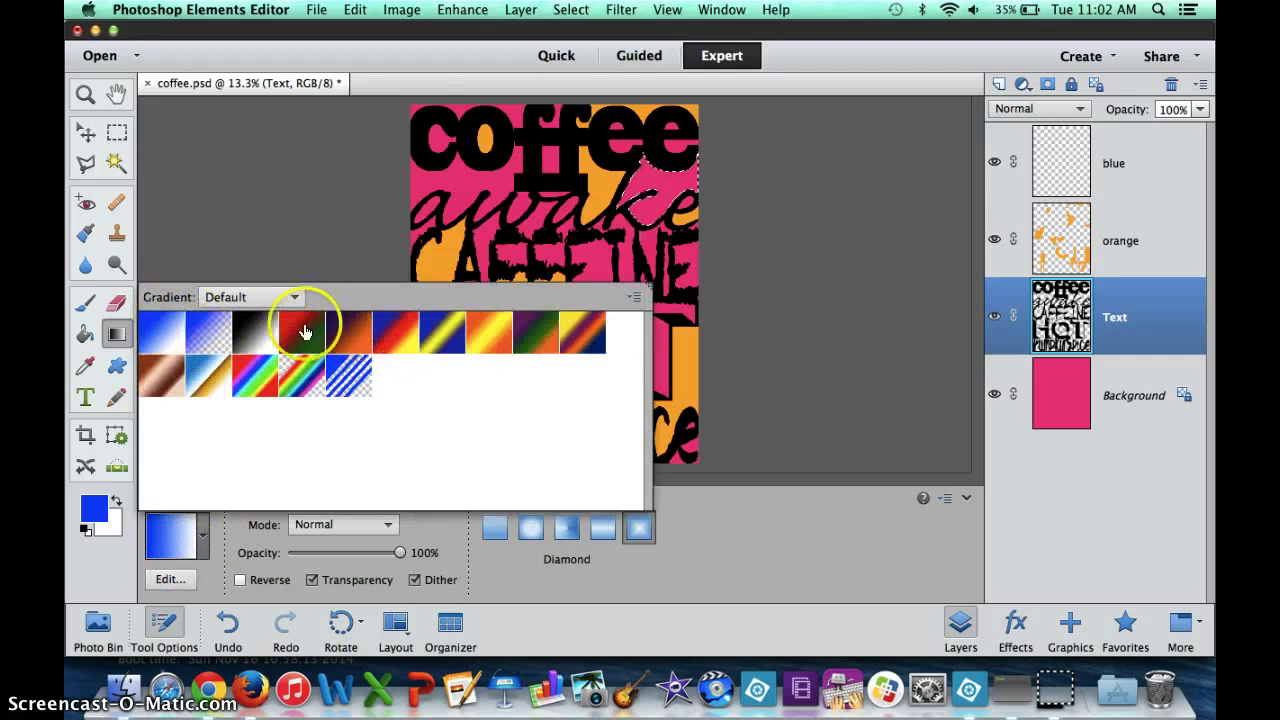
double_click(170, 336)
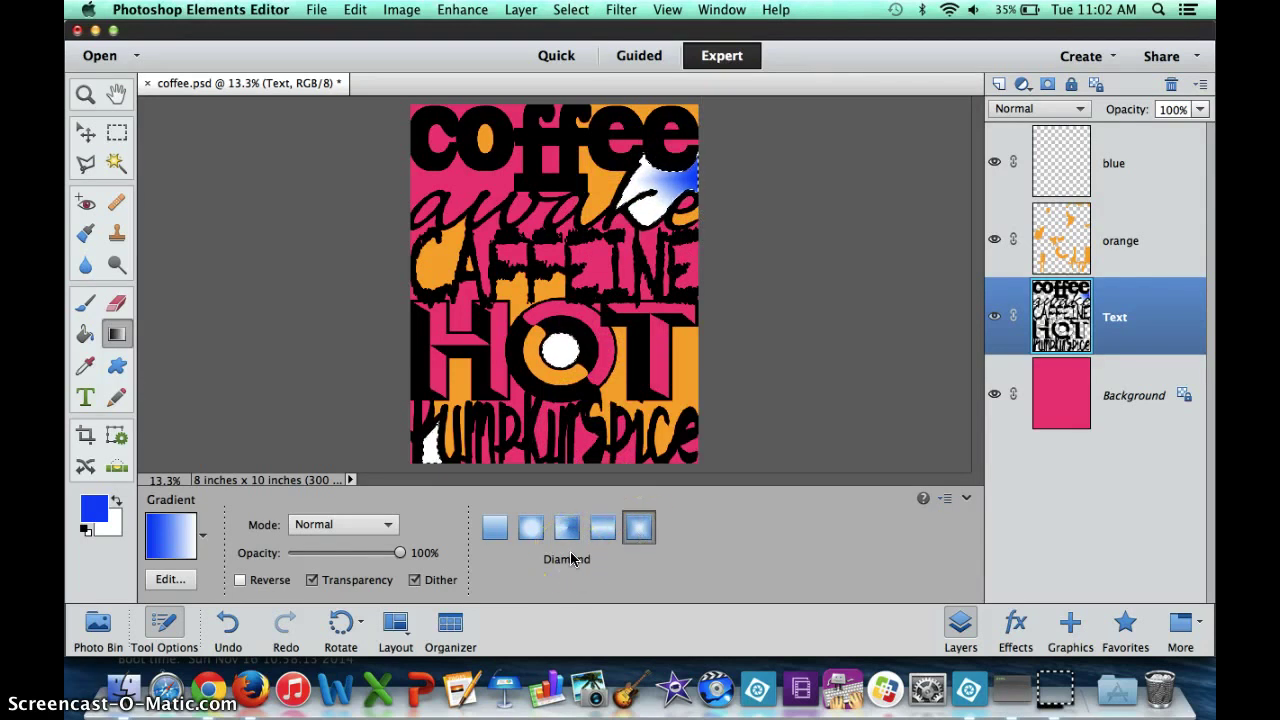
Step: Undo the diamond gradient, switch the gradient type to Linear, undo a test fill, and deselect
key(super+z)
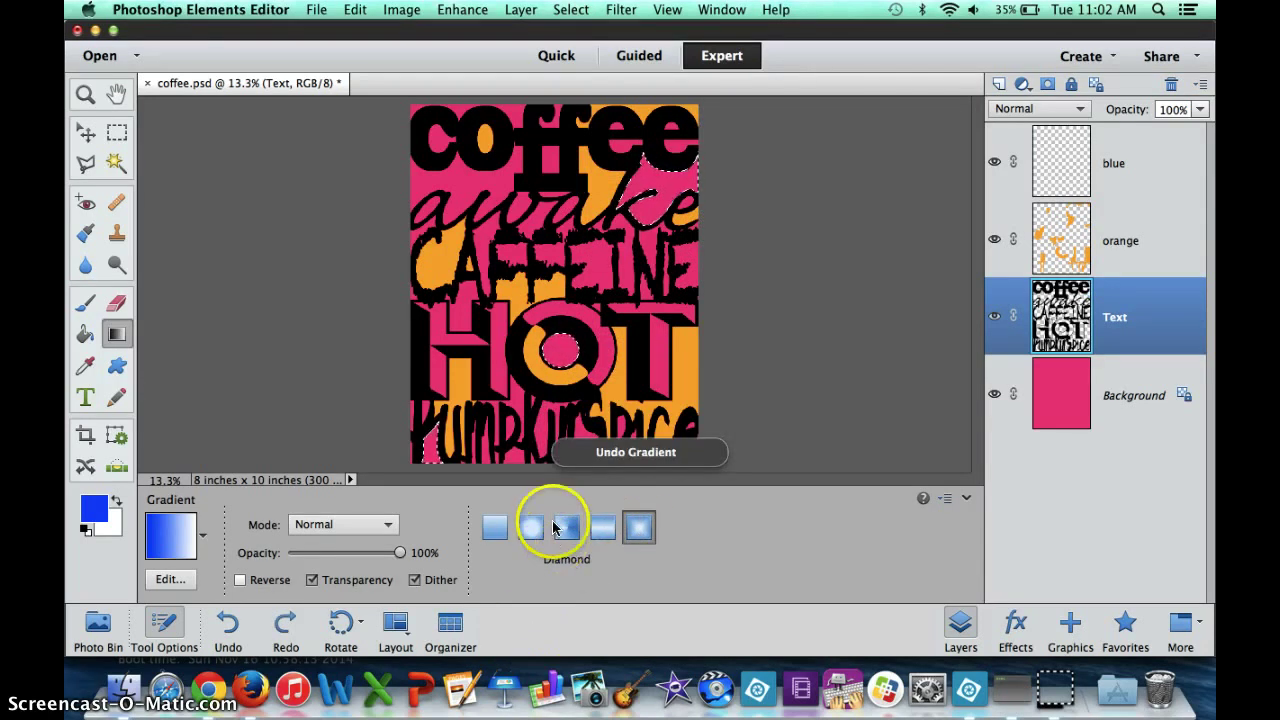
click(494, 527)
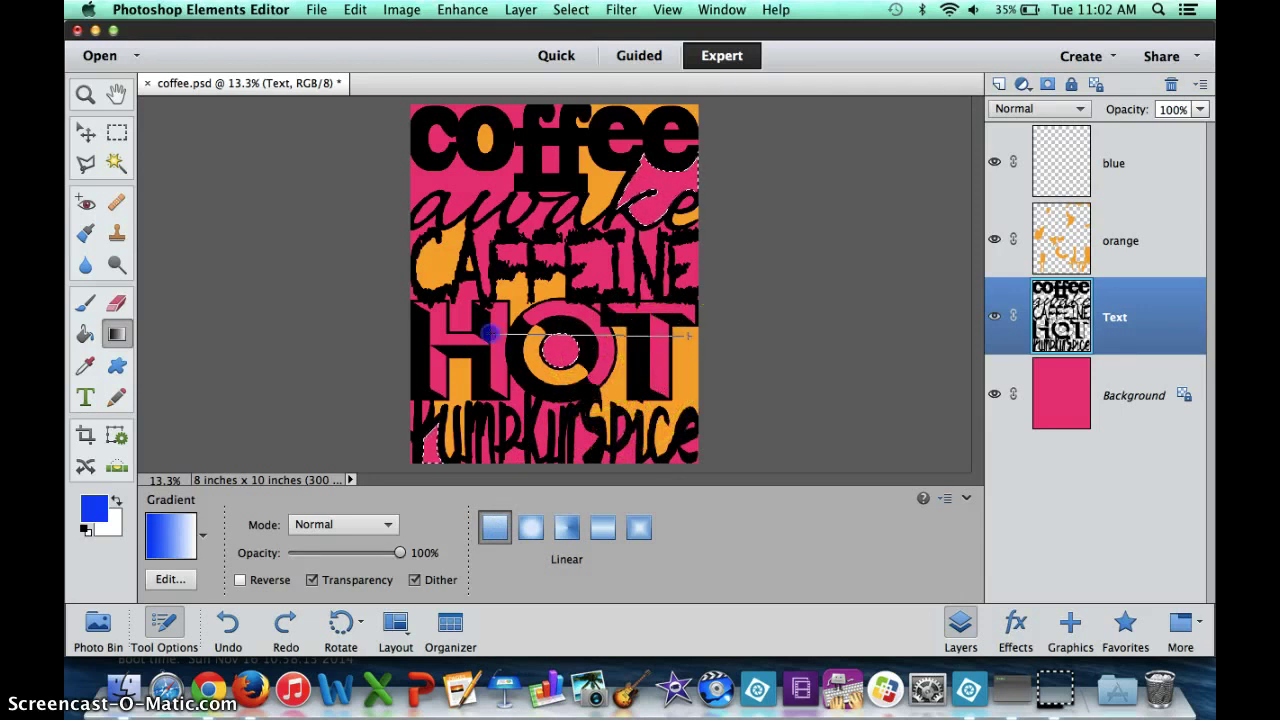
drag(455, 341, 630, 243)
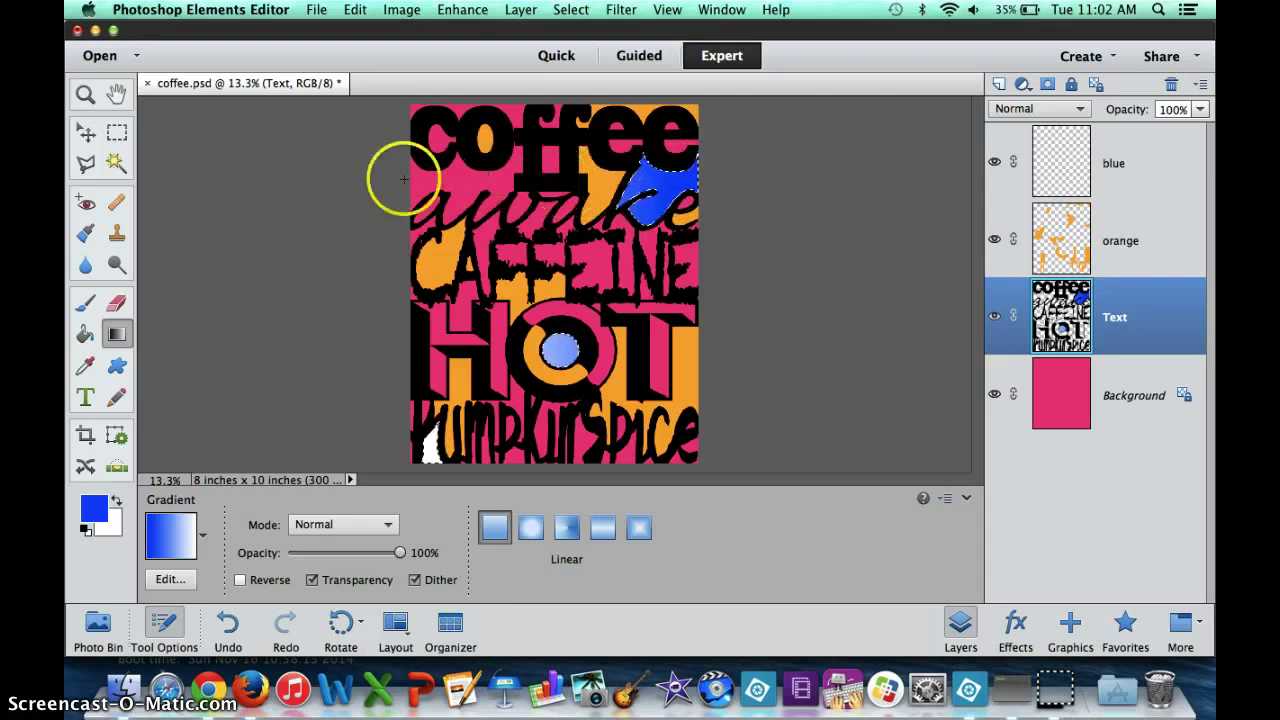
key(super+z)
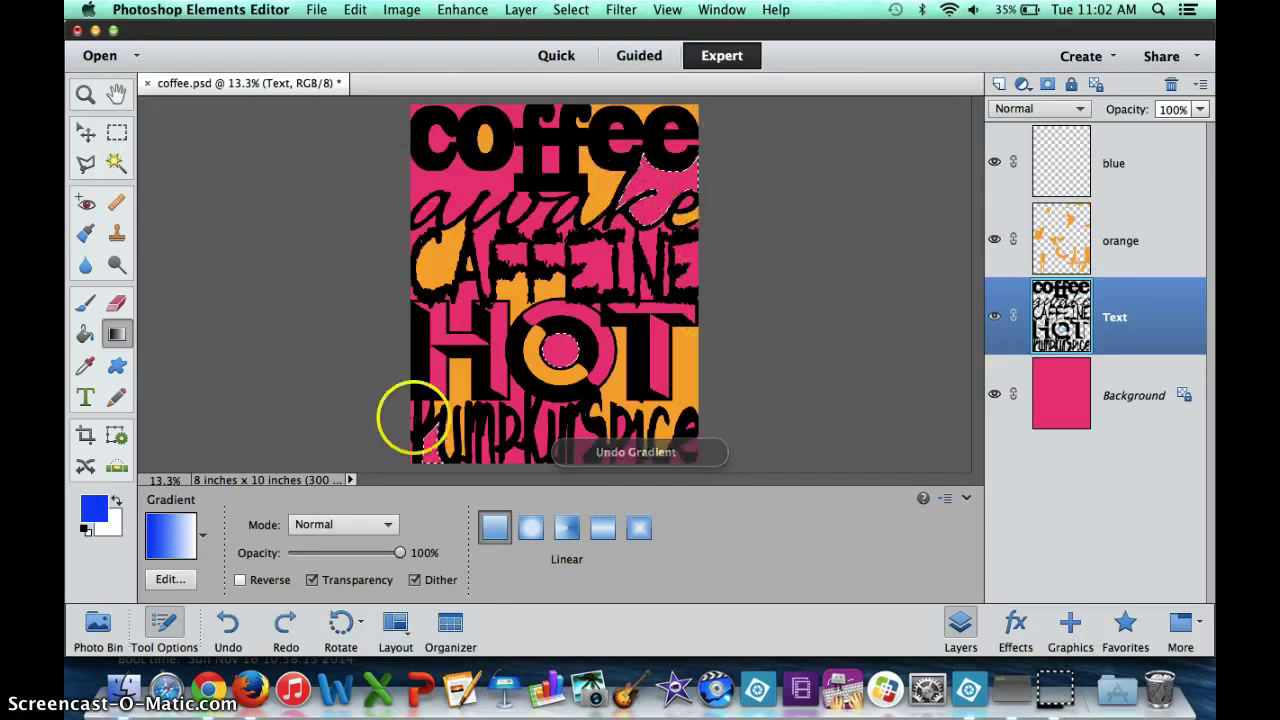
key(super+d)
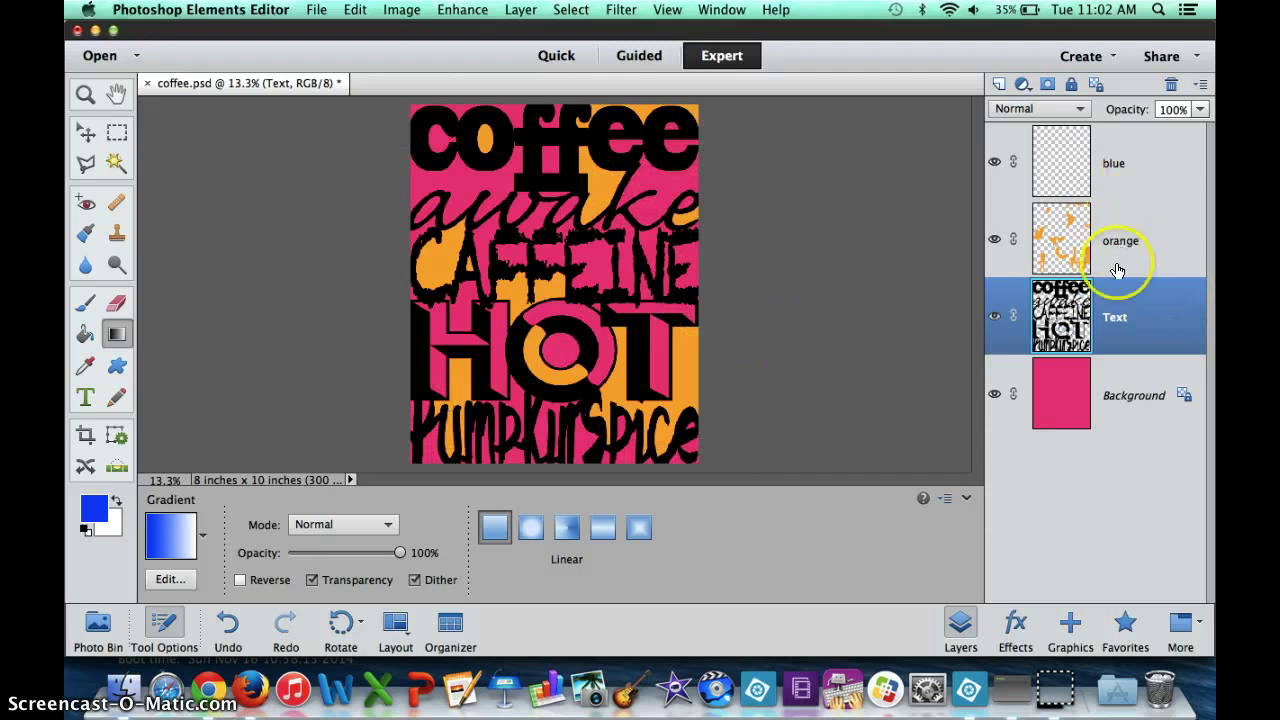
Step: Fill the upper-right gap with a blue-to-white linear gradient on the blue layer
click(116, 163)
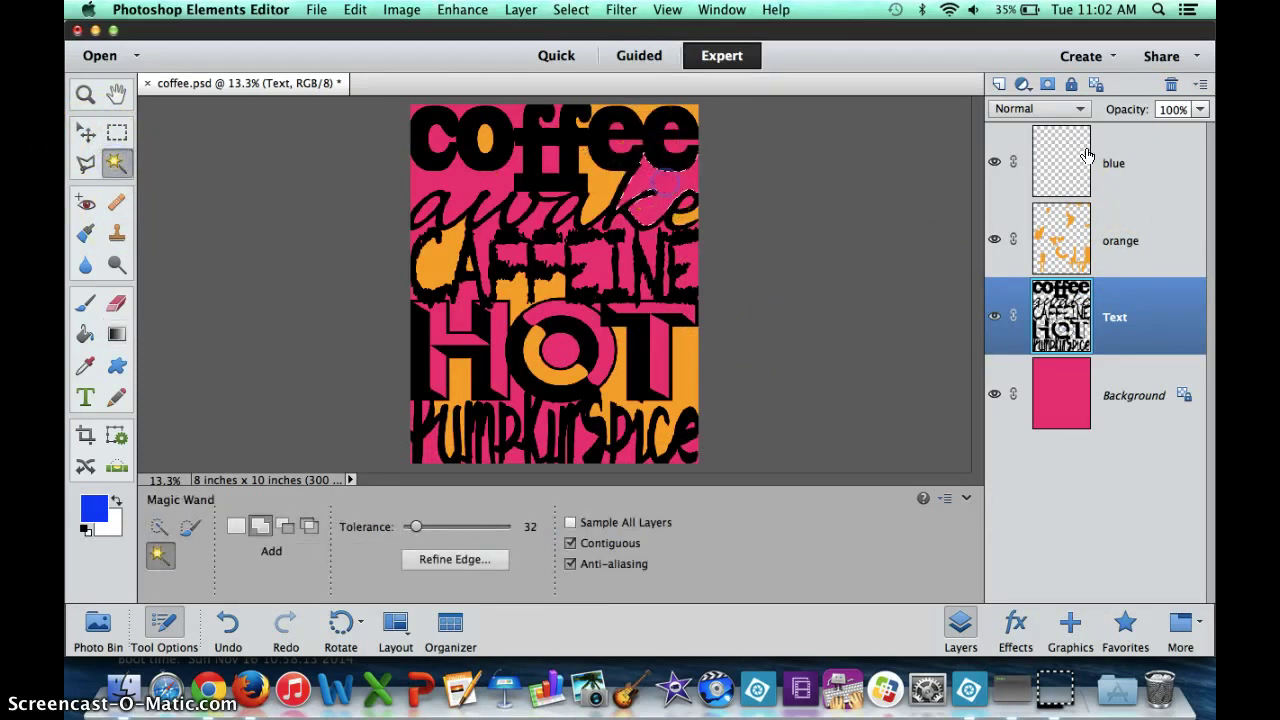
click(1110, 175)
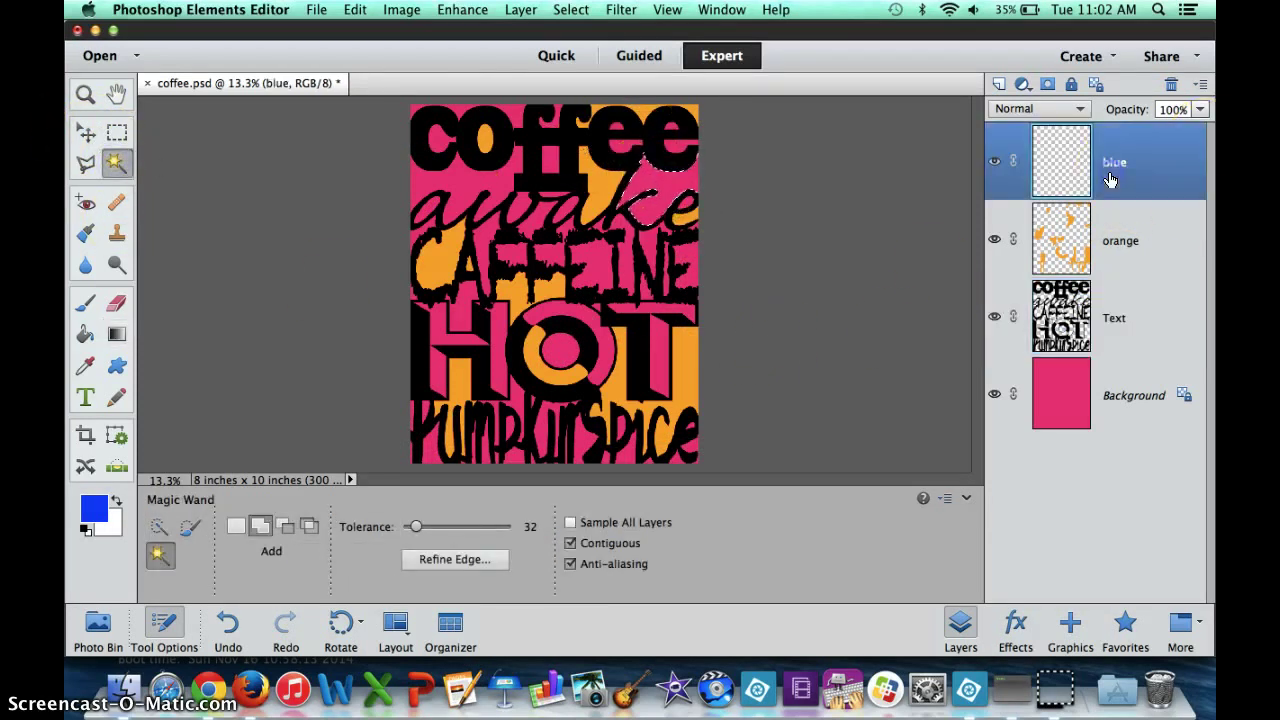
click(117, 335)
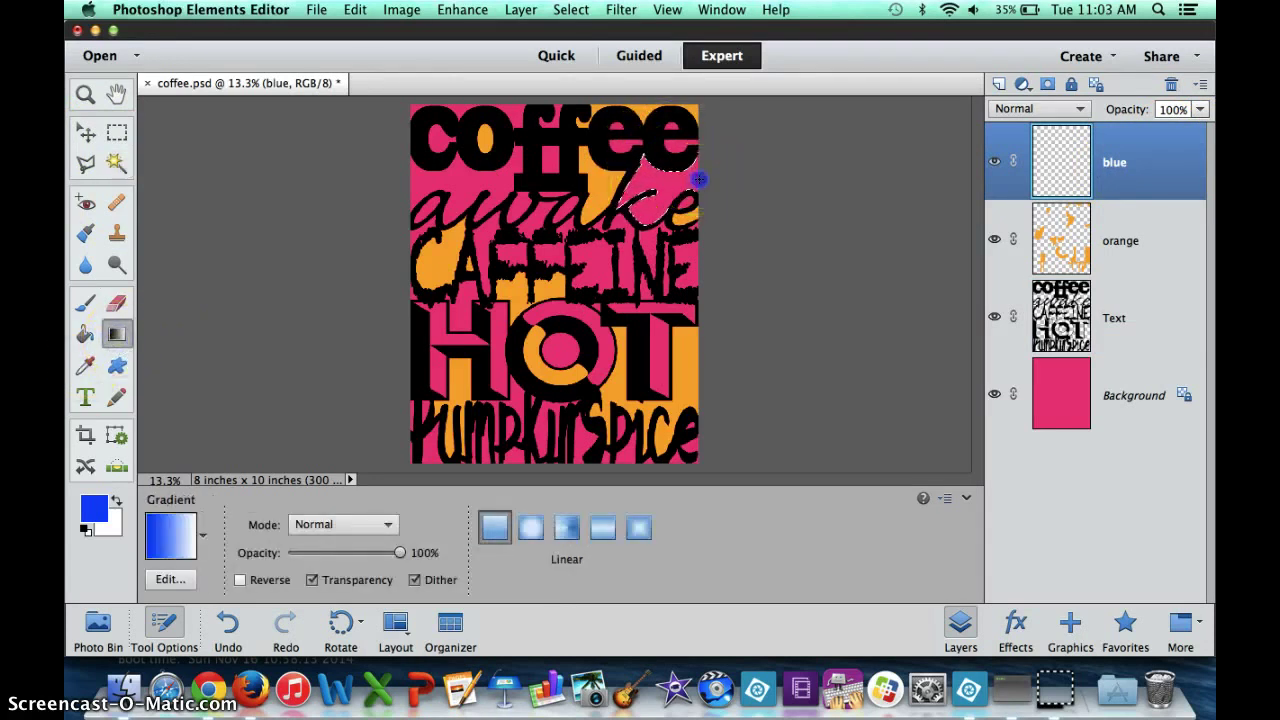
drag(633, 178, 638, 200)
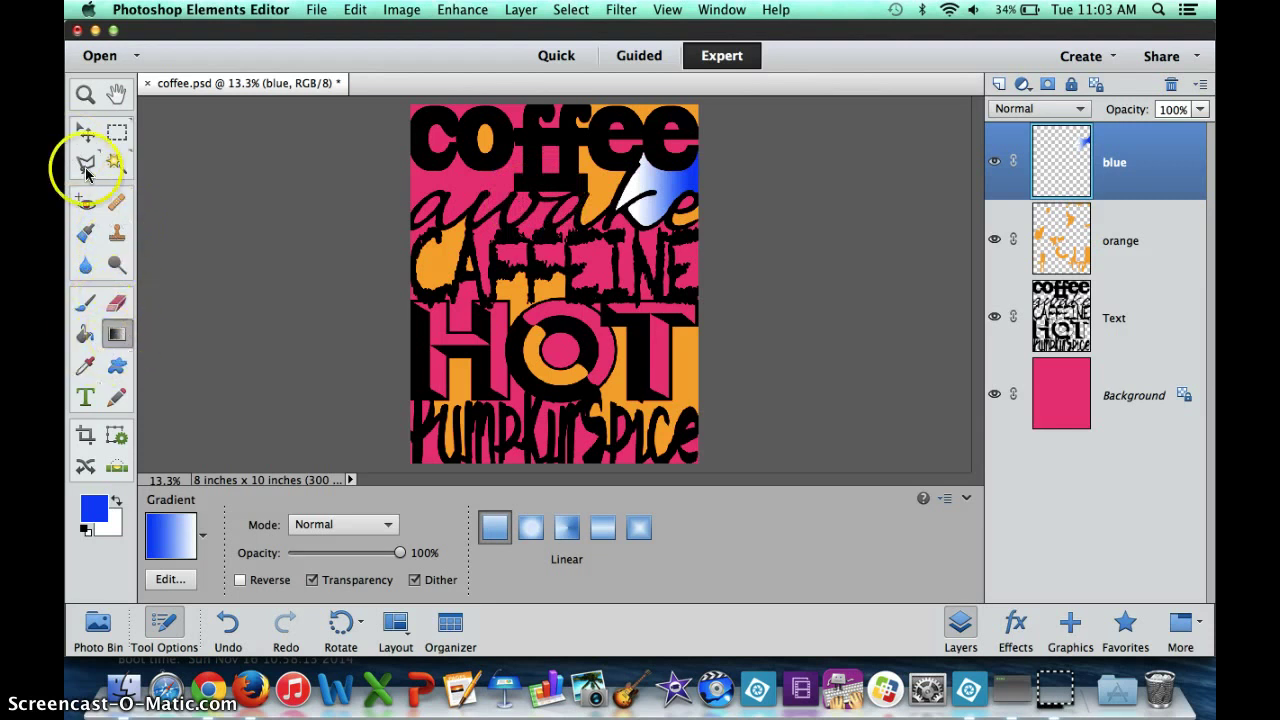
Step: Magic Wand the inside of the O in HOT on the Text layer and gradient-fill it blue on the blue layer
click(116, 162)
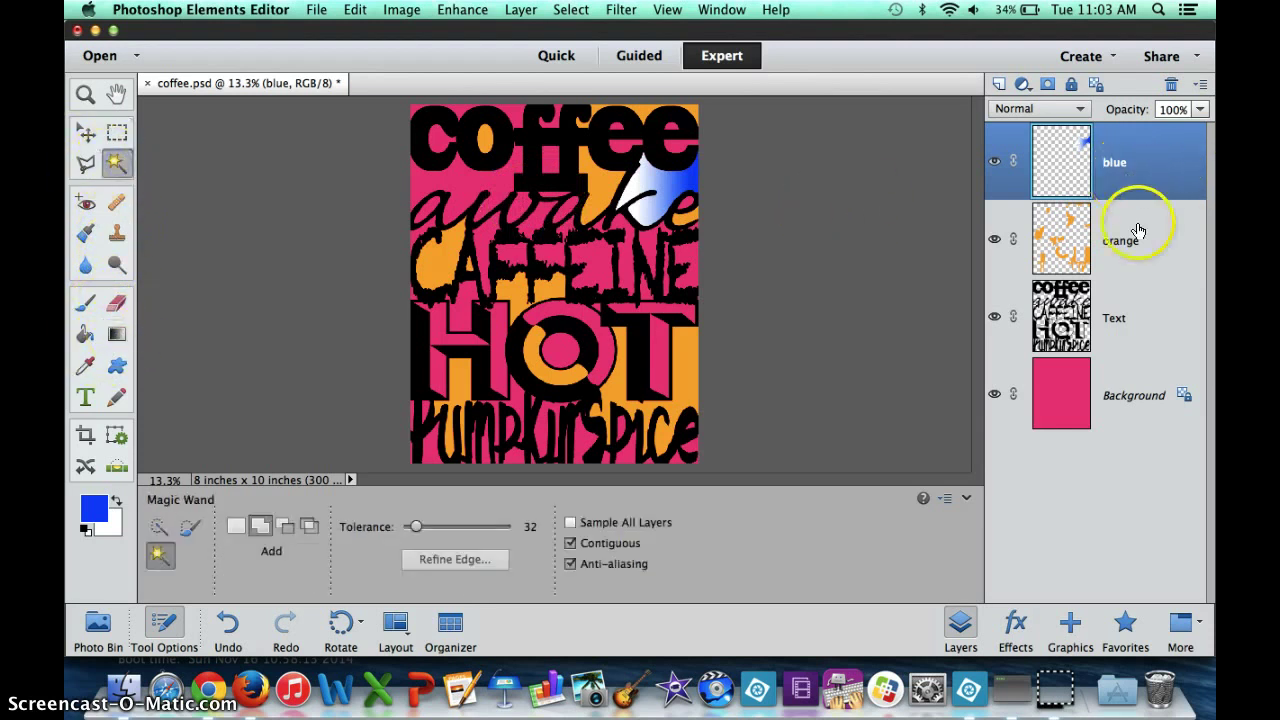
click(1115, 309)
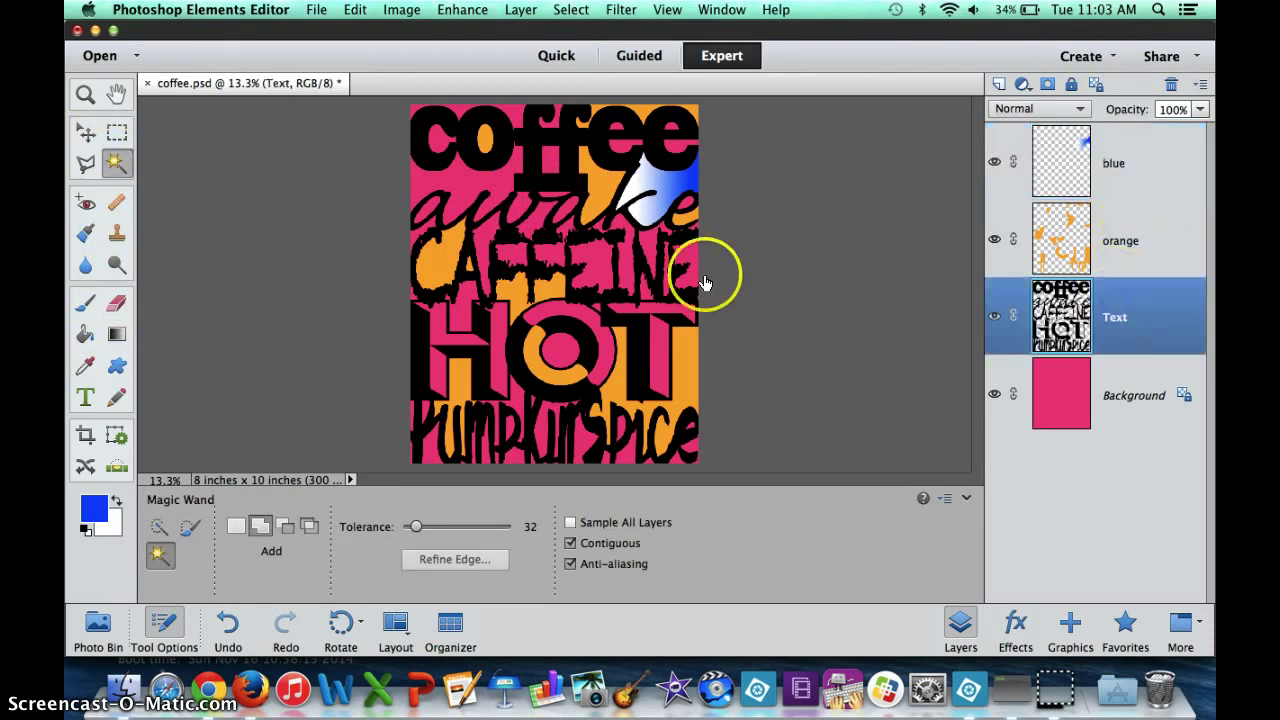
click(560, 340)
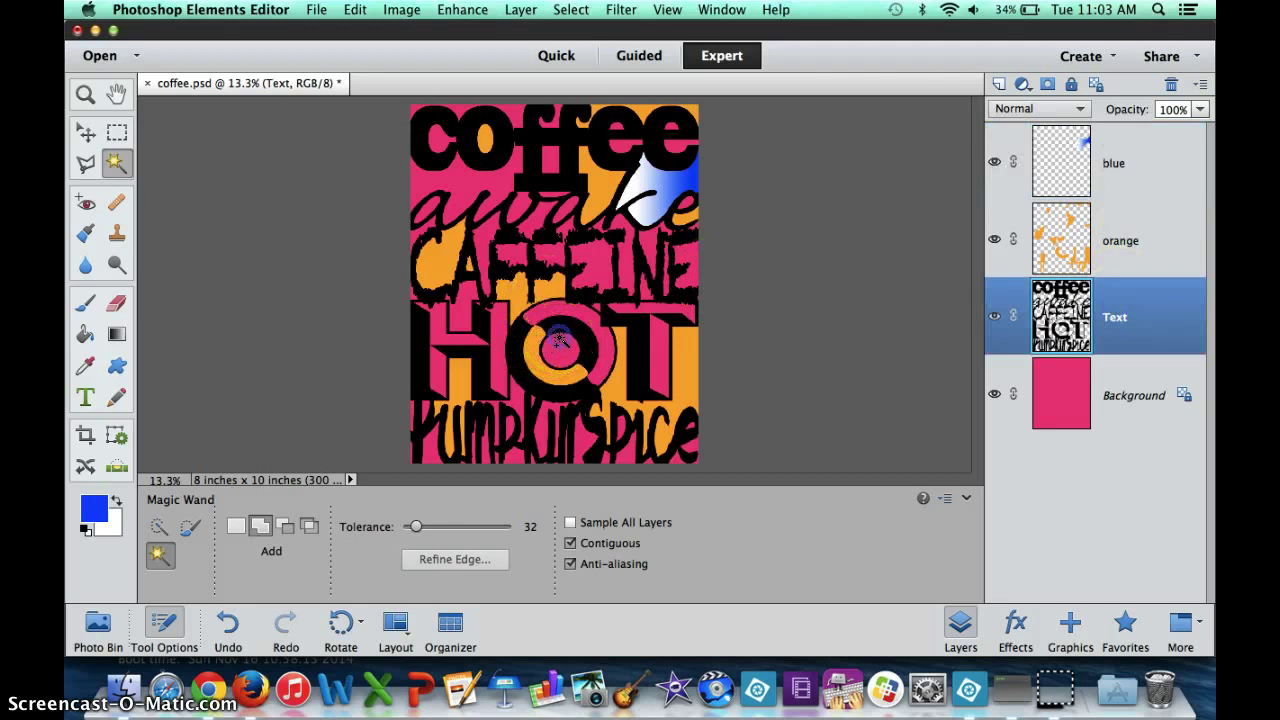
click(117, 334)
click(1125, 158)
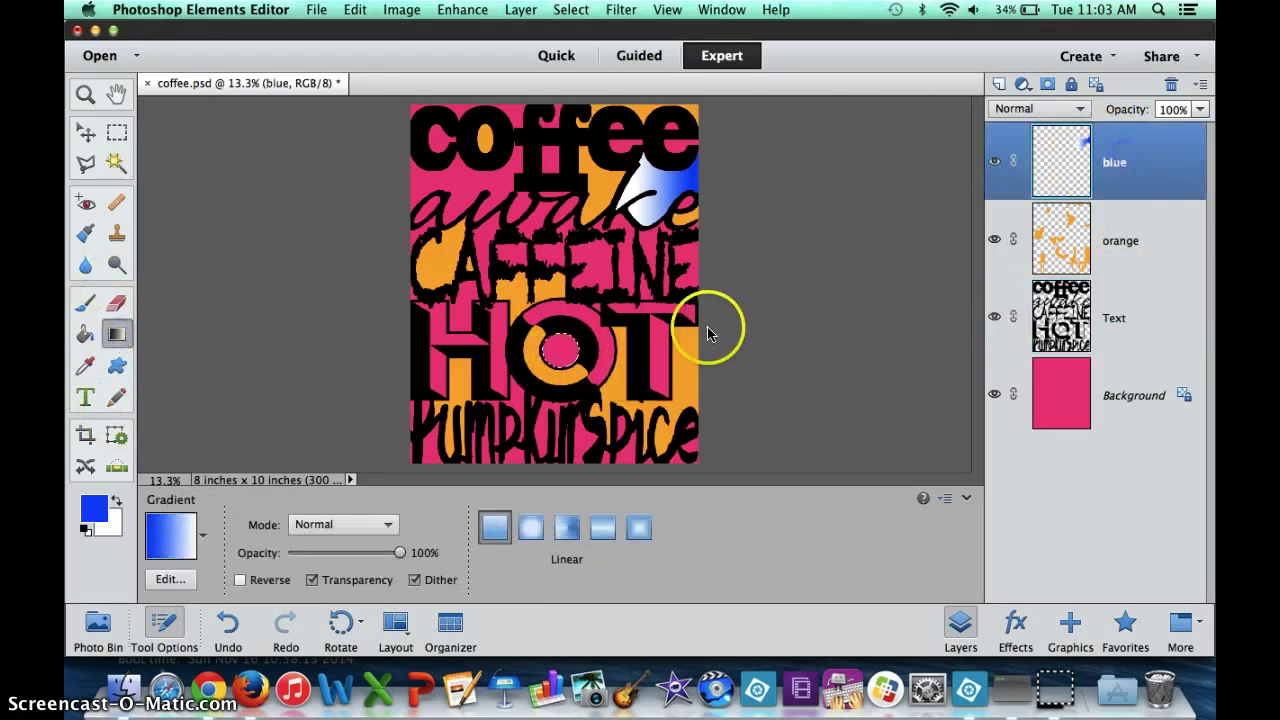
drag(609, 349, 578, 348)
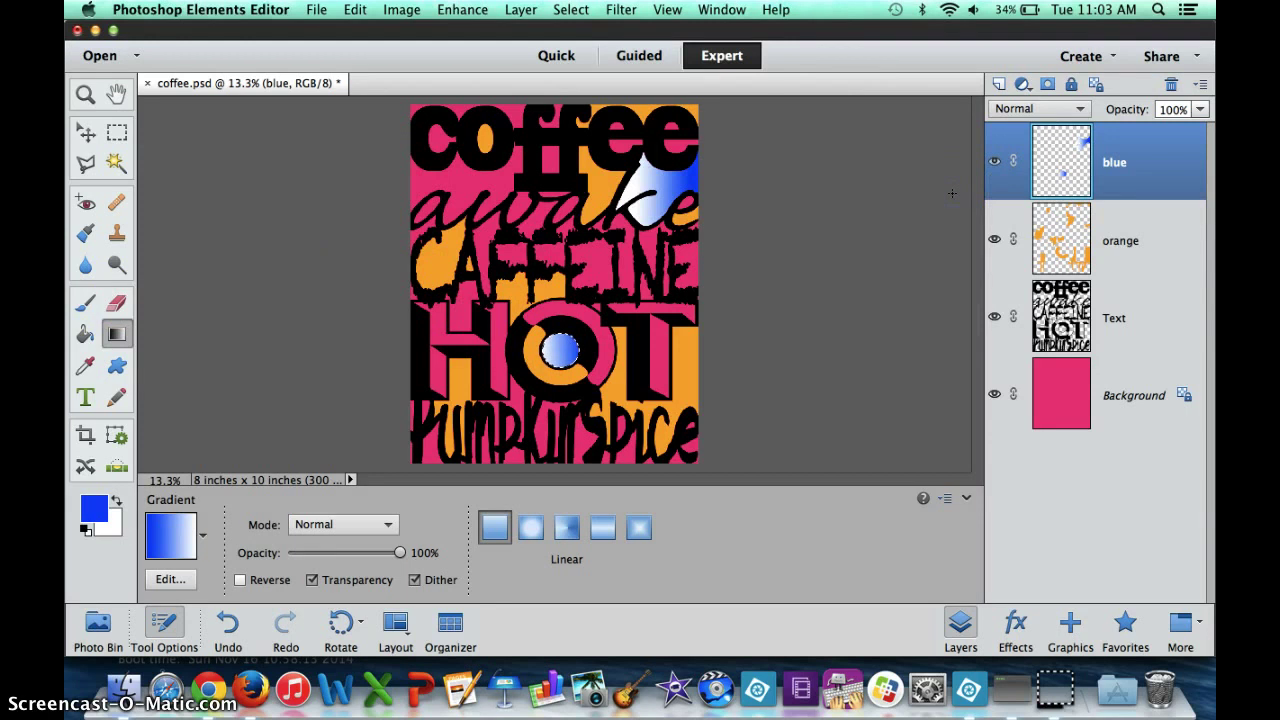
Step: Select the gap under coffee on the Text layer and fill it with blue gradient on the blue layer
click(117, 164)
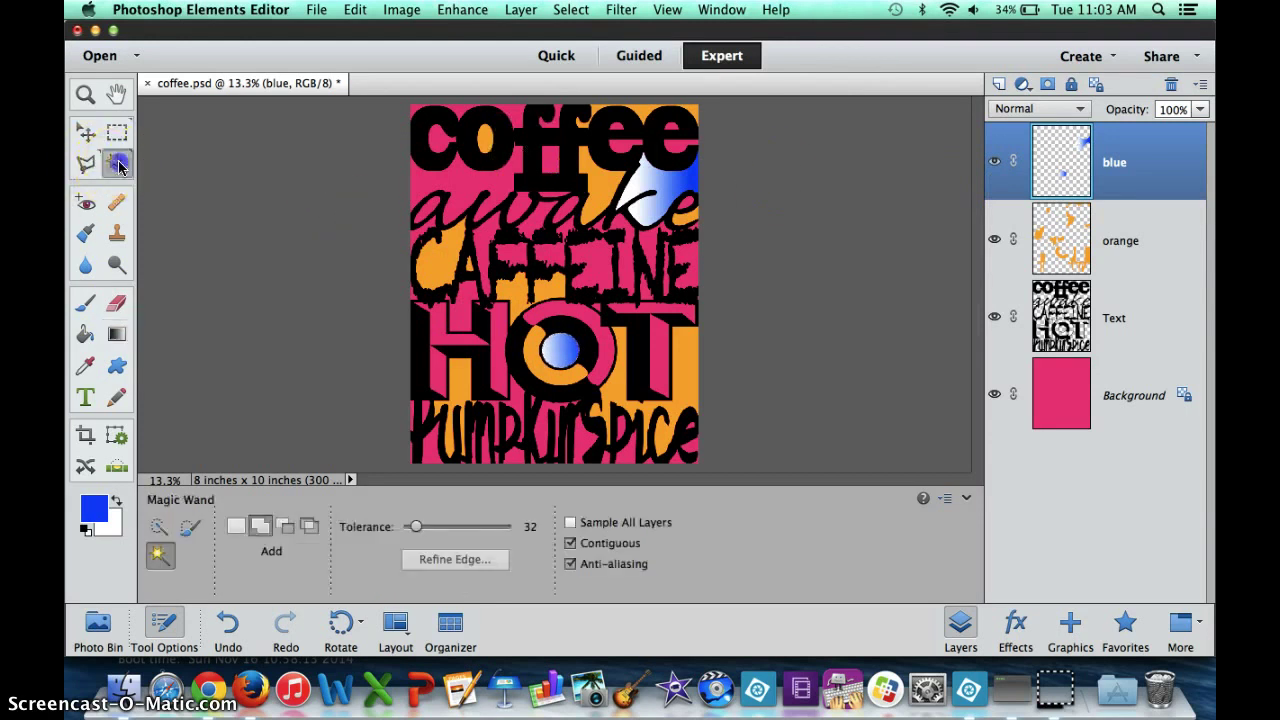
click(1132, 318)
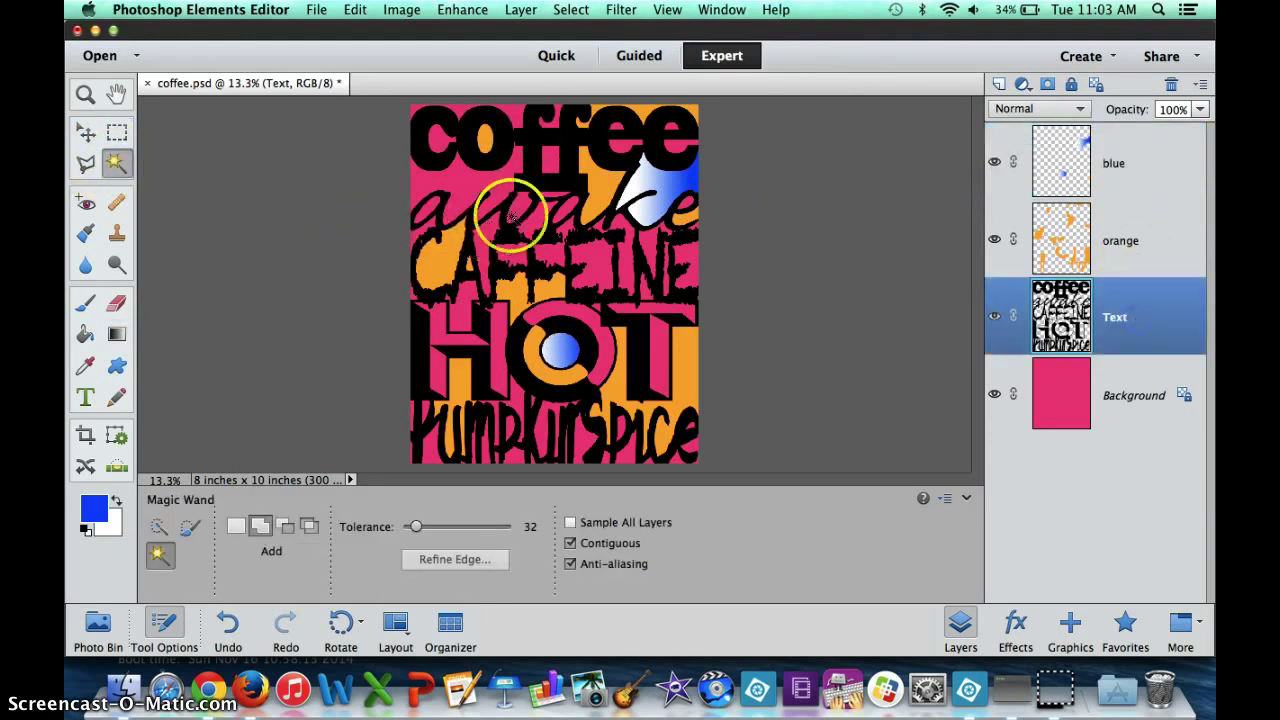
click(468, 181)
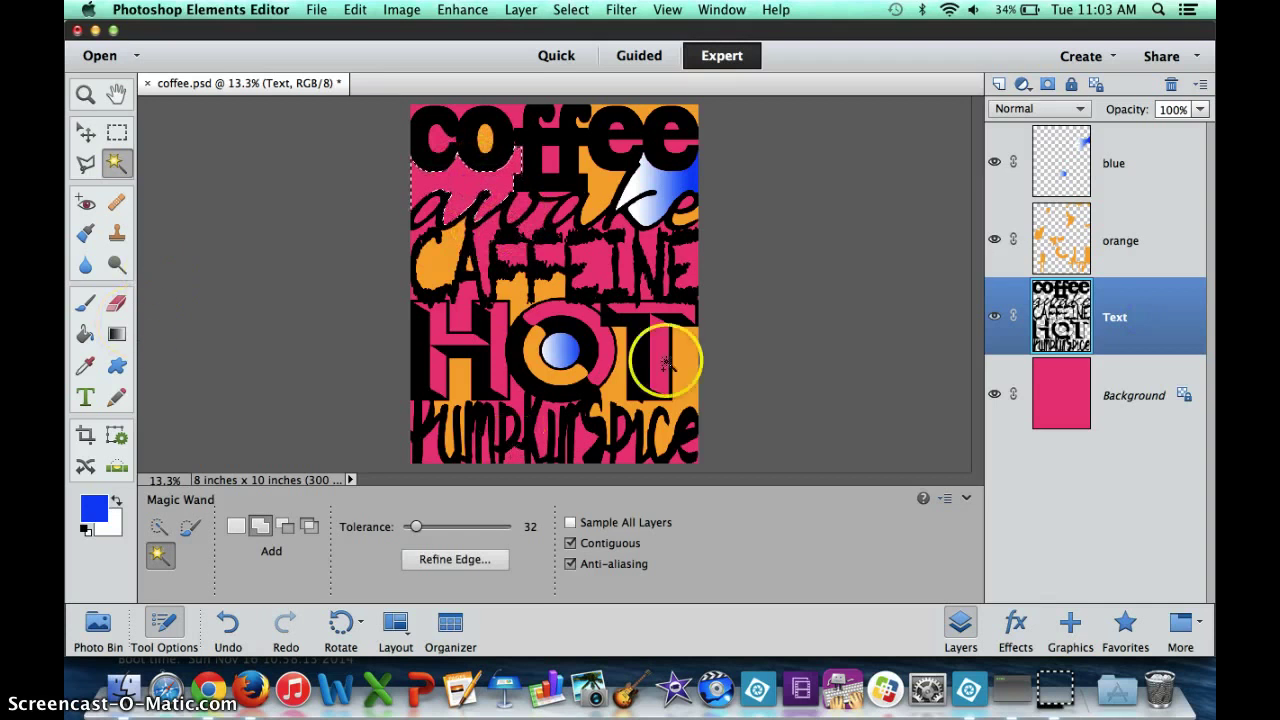
click(1198, 110)
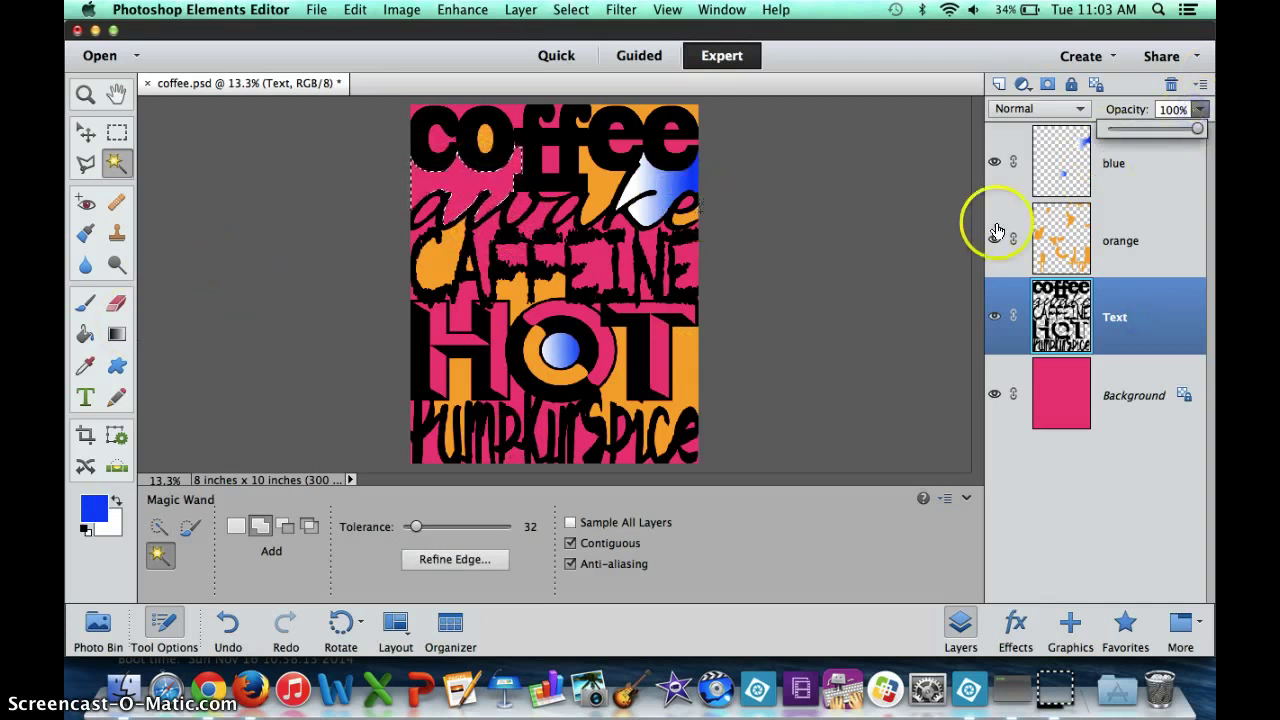
click(1125, 165)
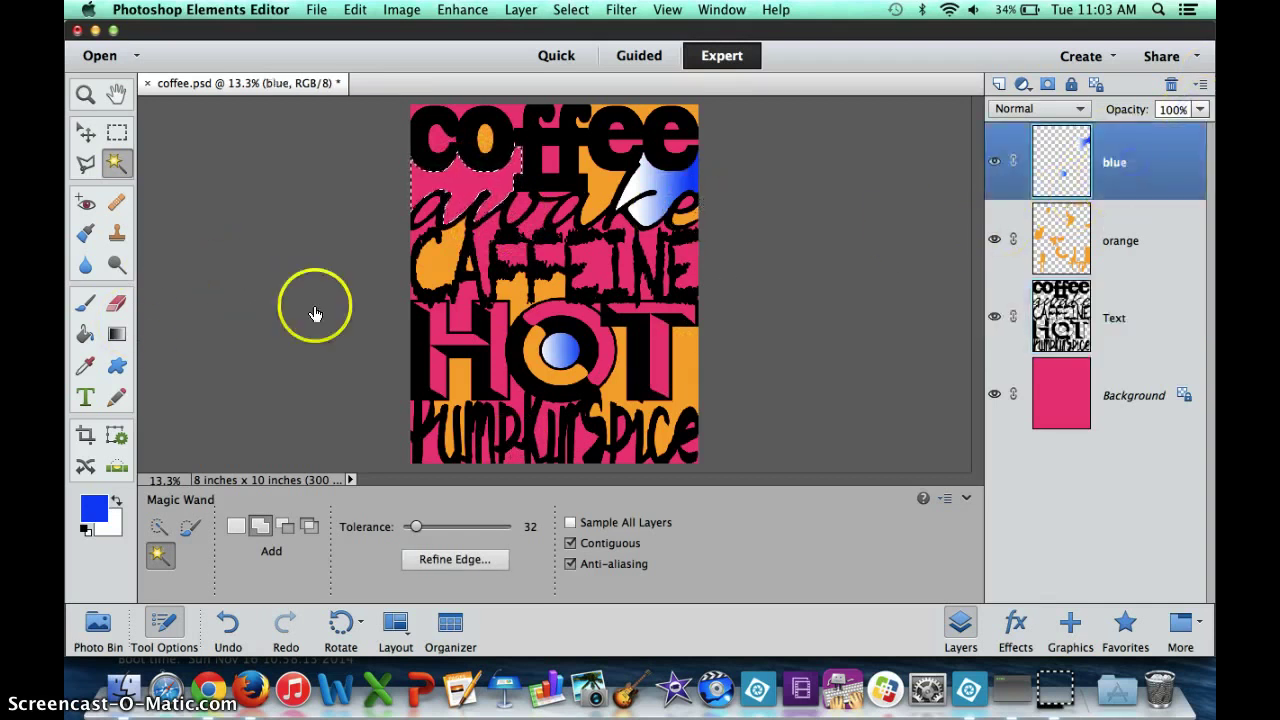
click(117, 334)
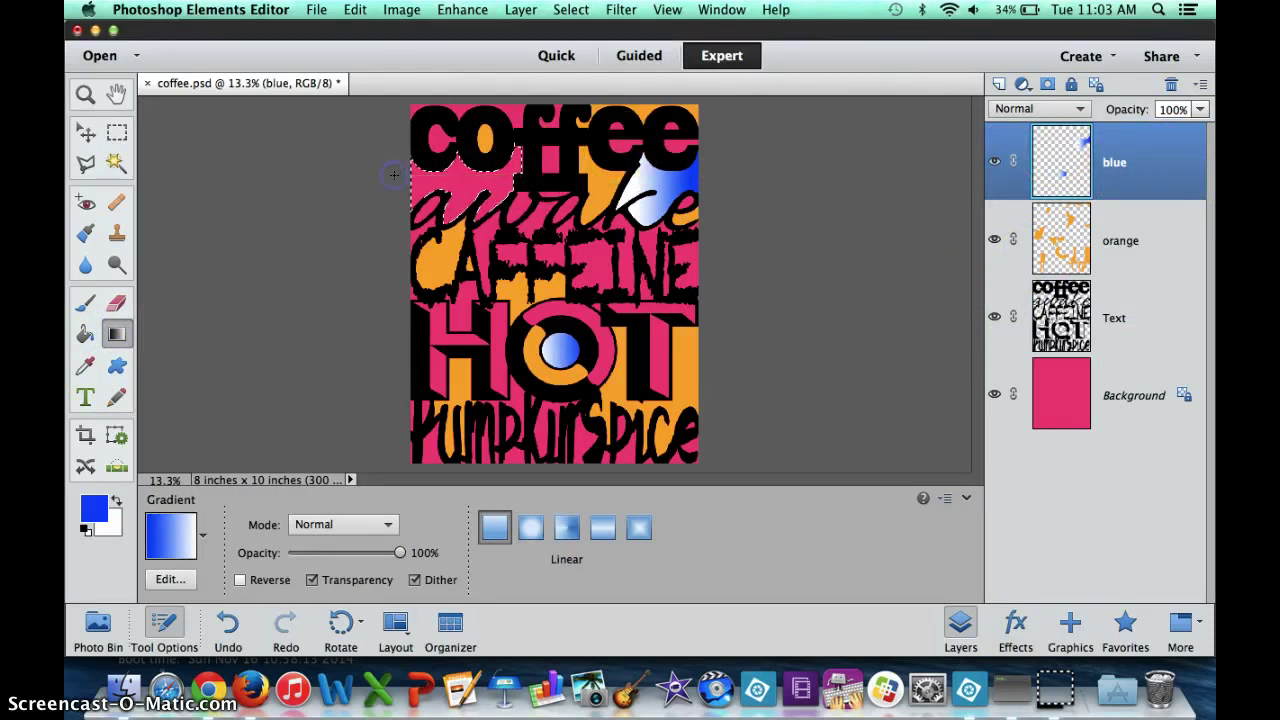
drag(393, 175, 447, 189)
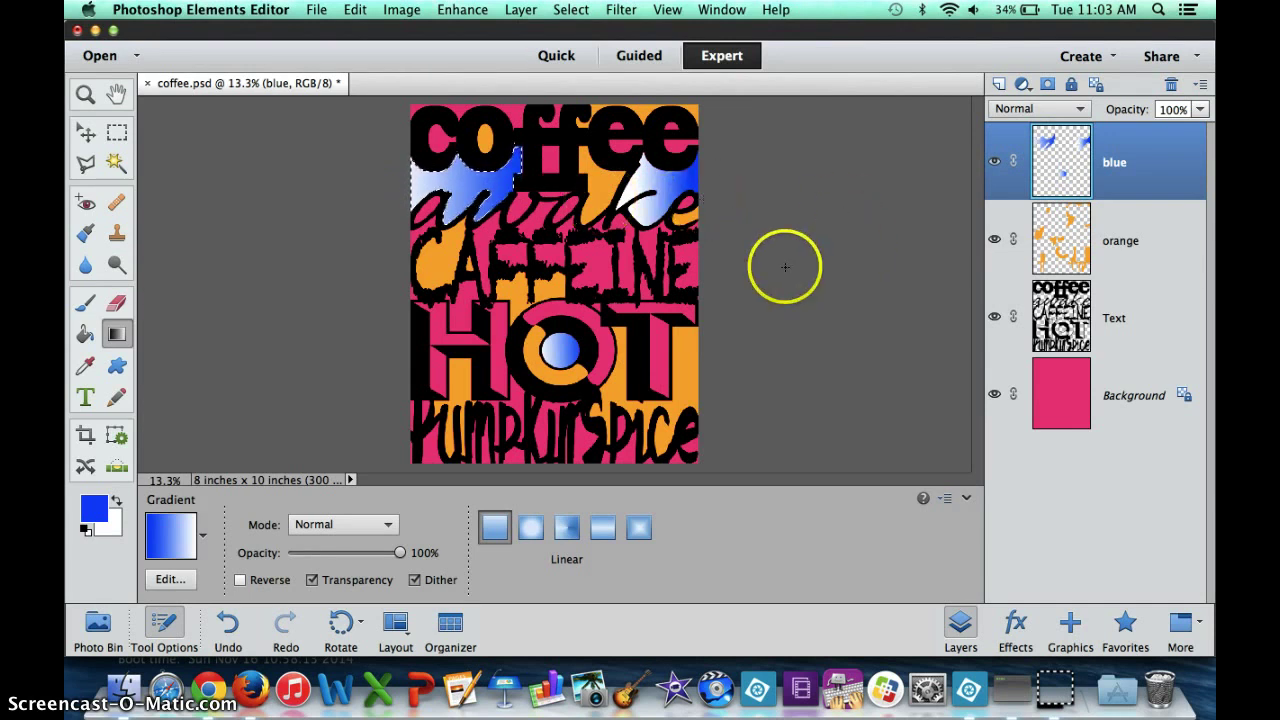
Step: Use the Magic Wand on the Text layer, then return to the blue layer with the Gradient tool for the next gap
click(1124, 318)
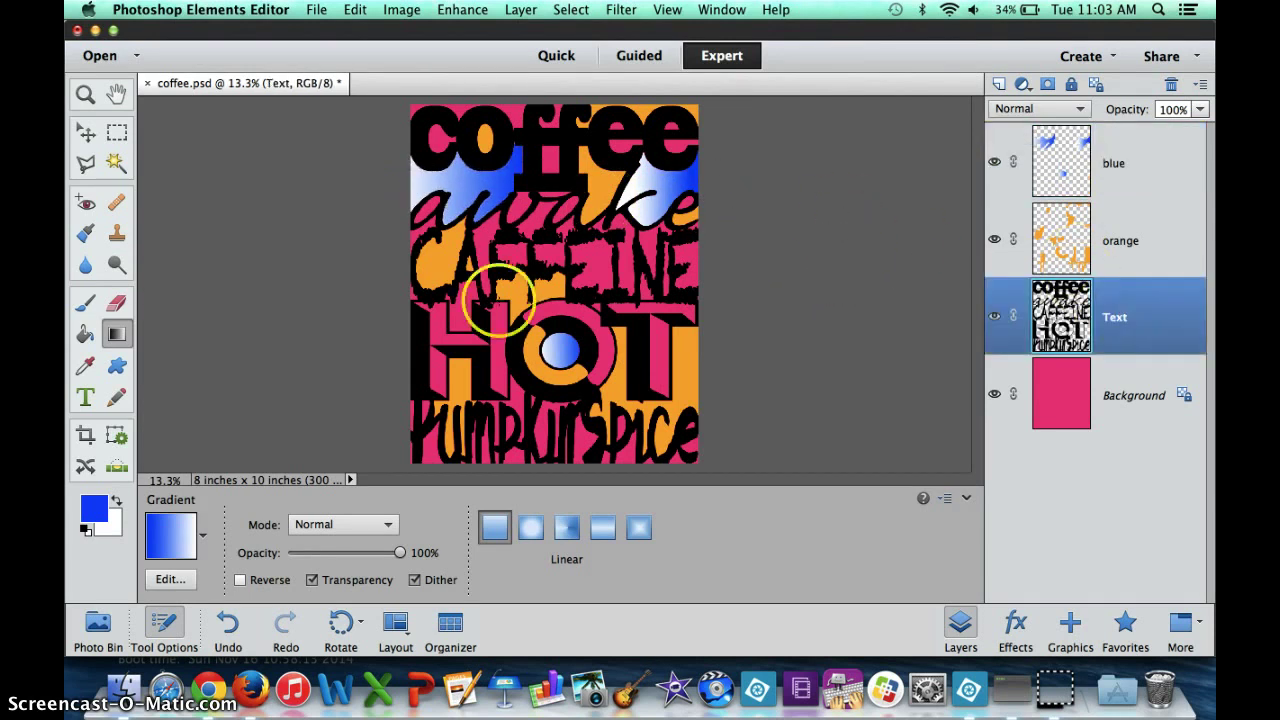
click(116, 163)
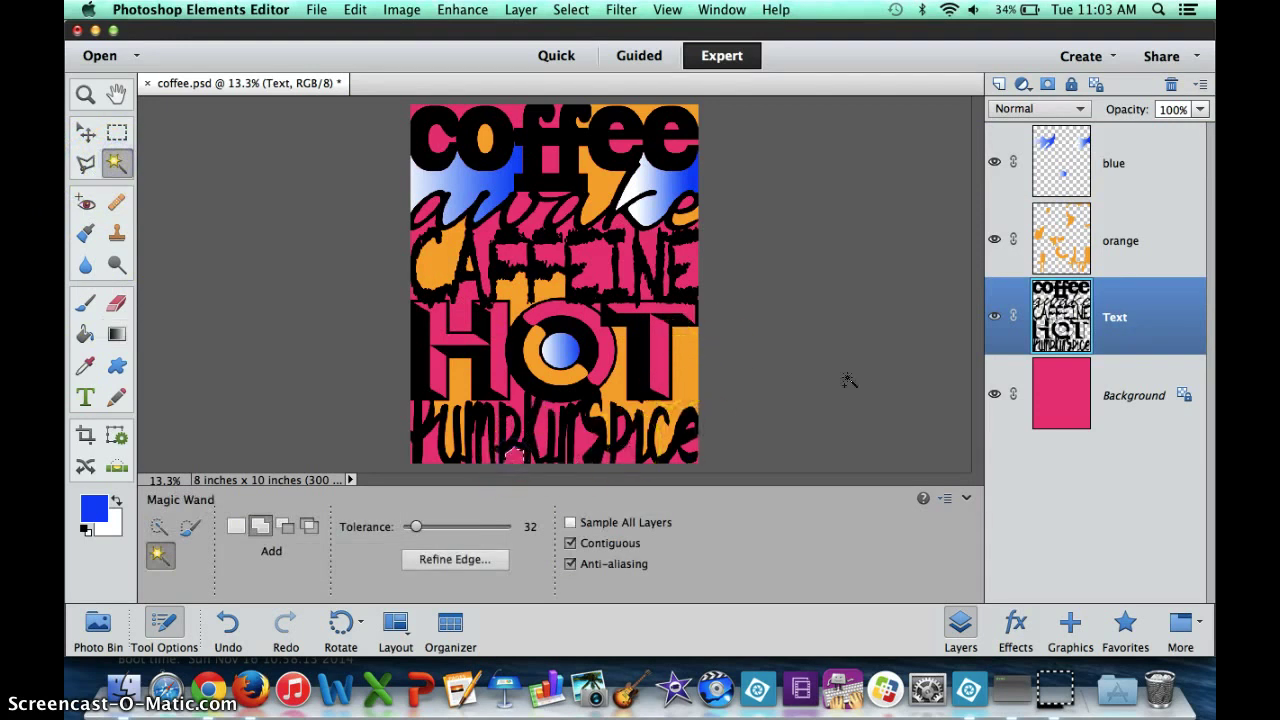
click(1118, 166)
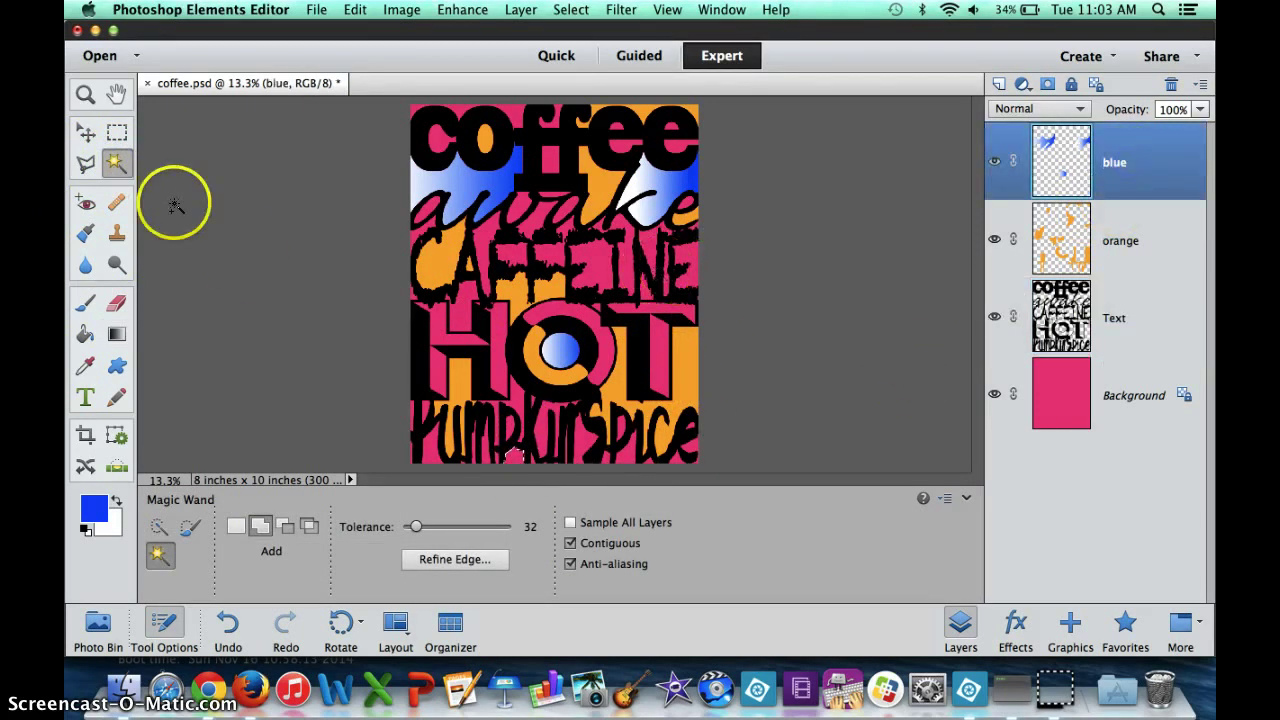
click(116, 334)
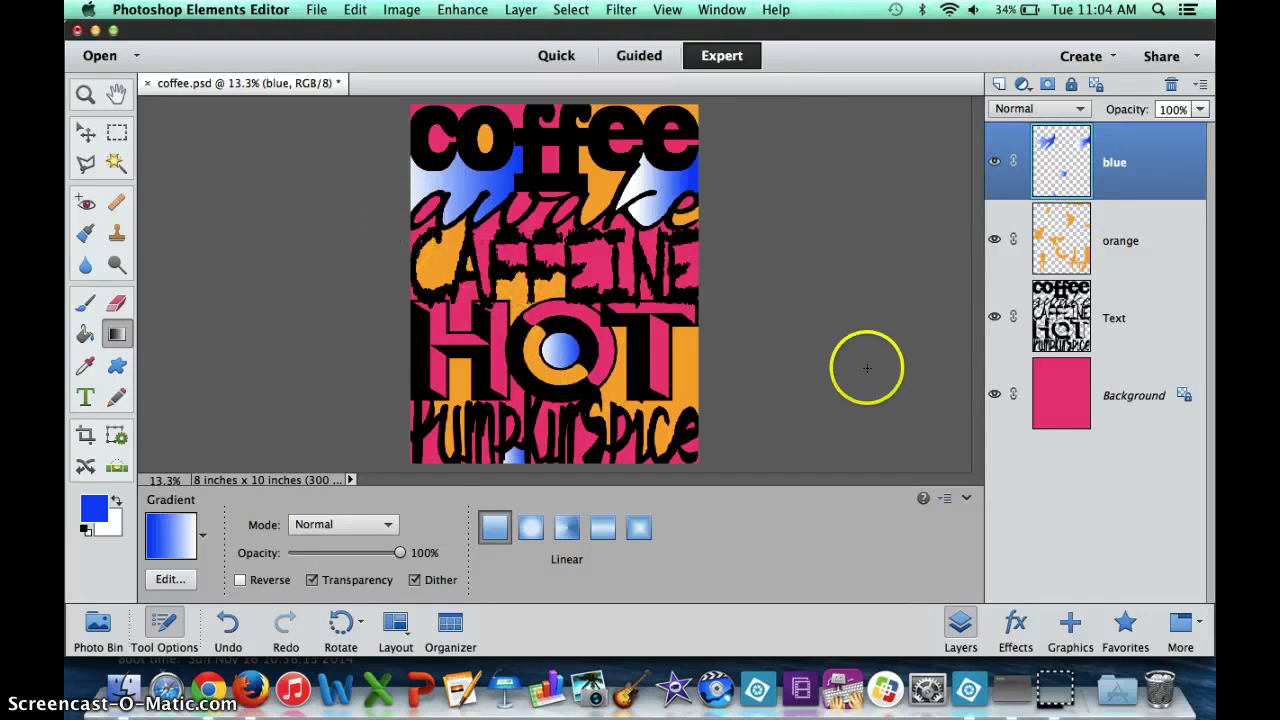
Step: On the Background layer, choose a 13 px brush and set the foreground colour to yellow
click(1135, 402)
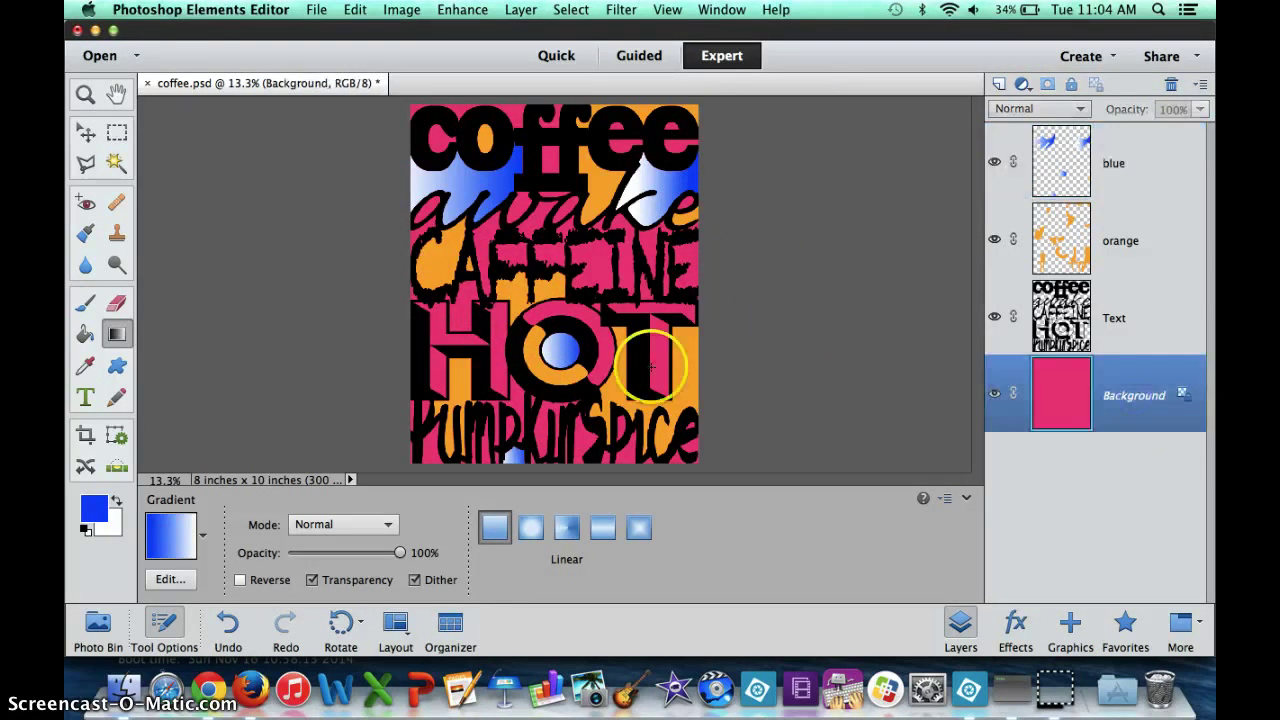
click(86, 303)
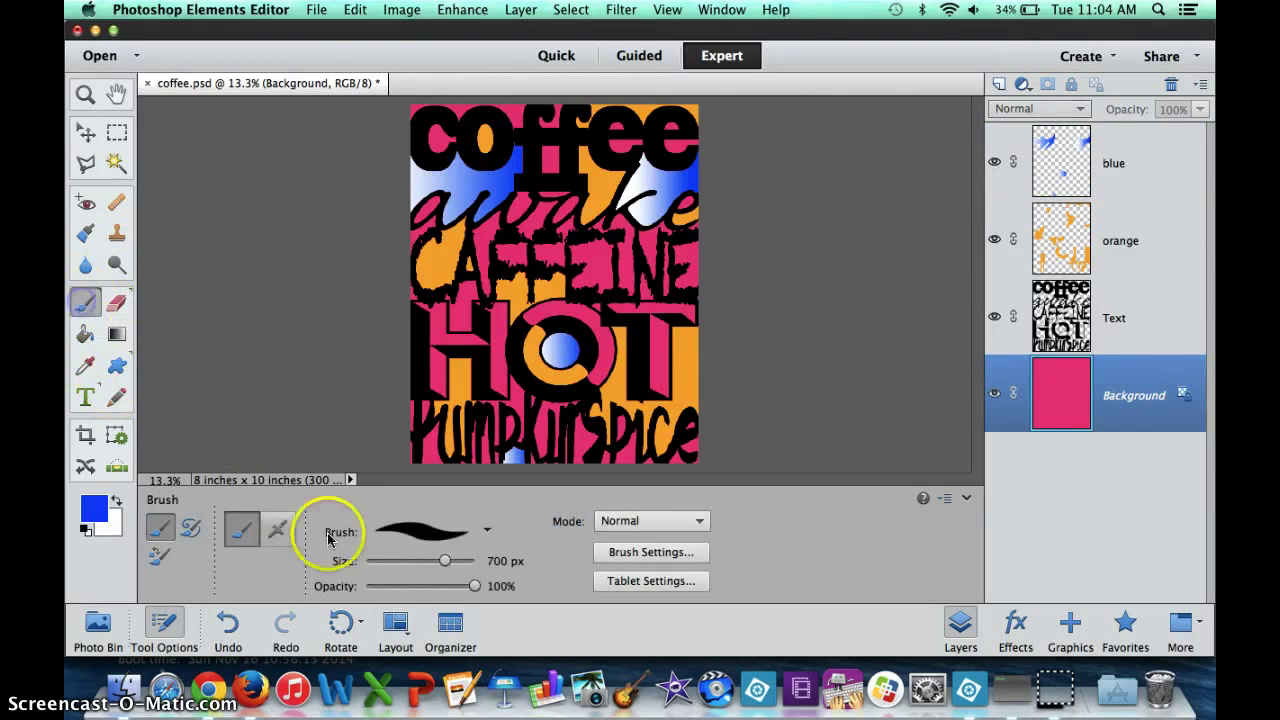
click(487, 534)
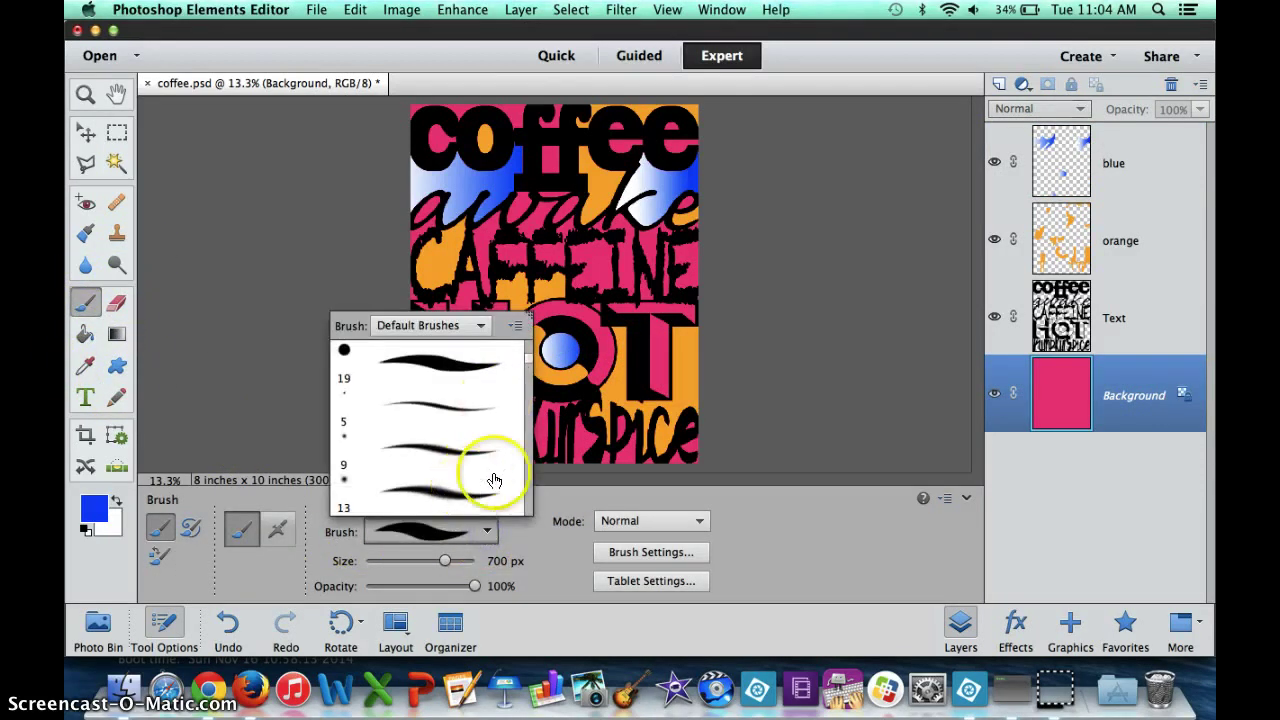
click(467, 490)
click(467, 490)
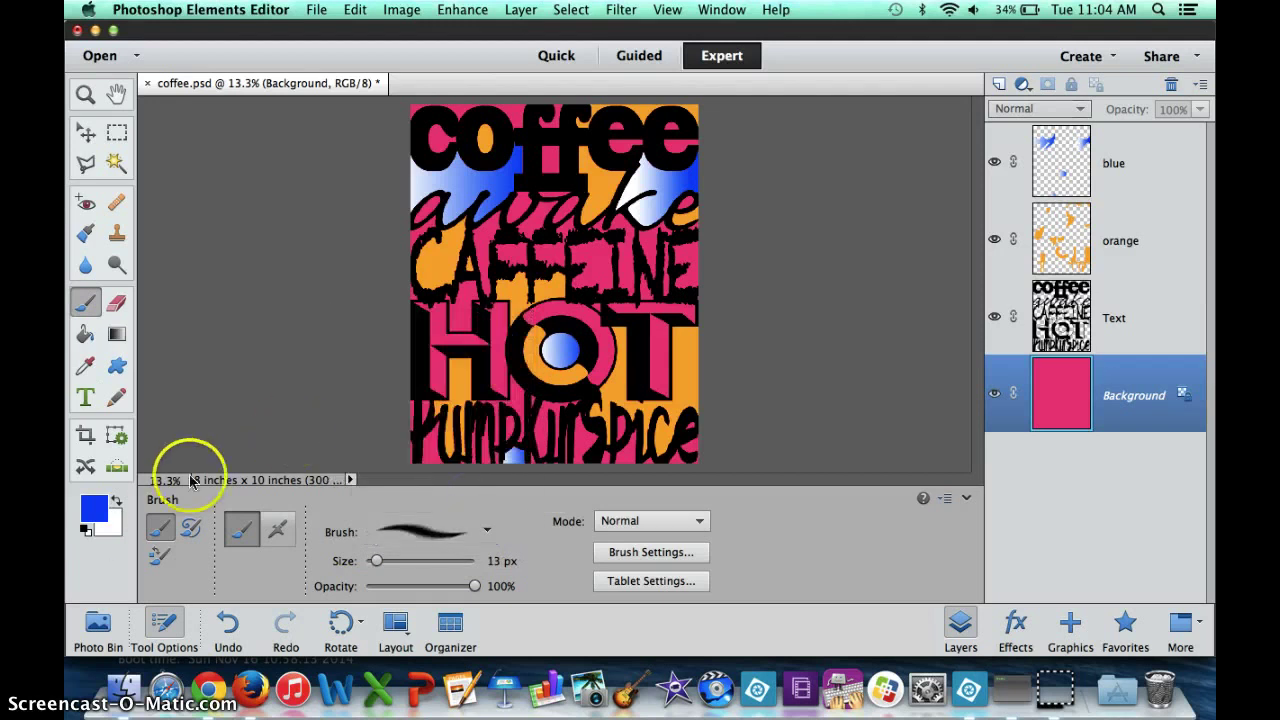
click(94, 510)
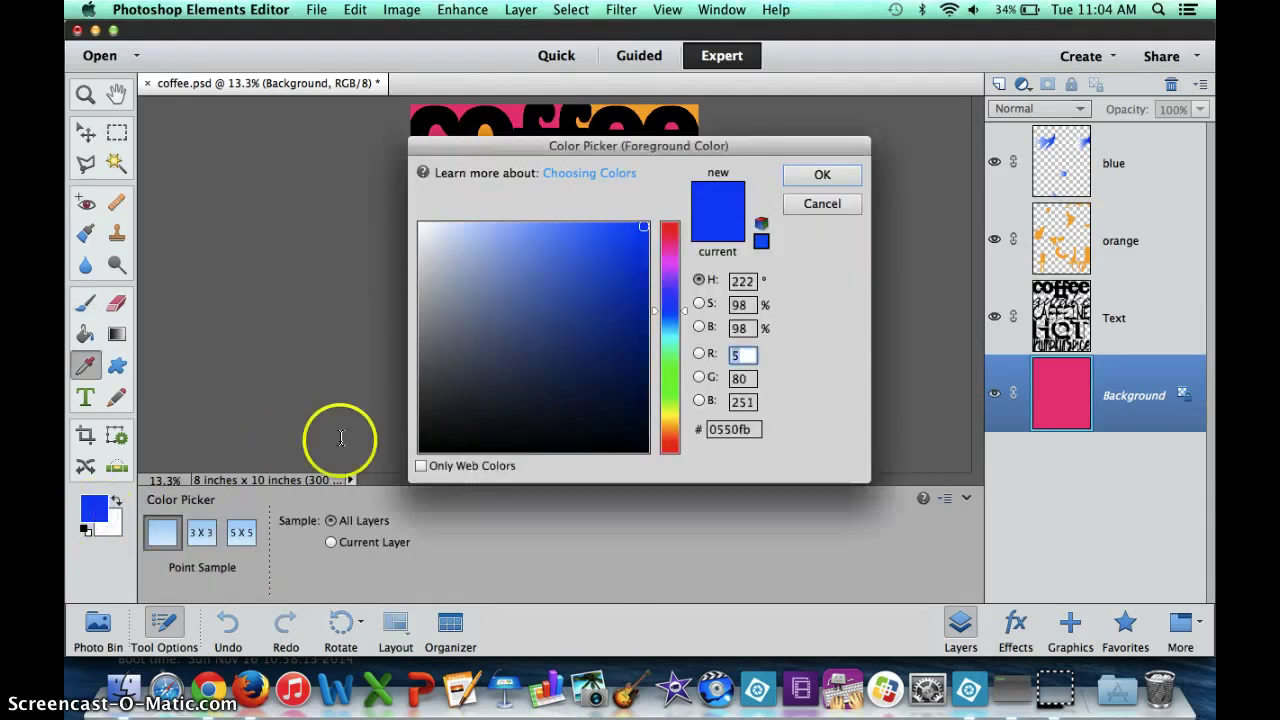
click(668, 416)
click(820, 176)
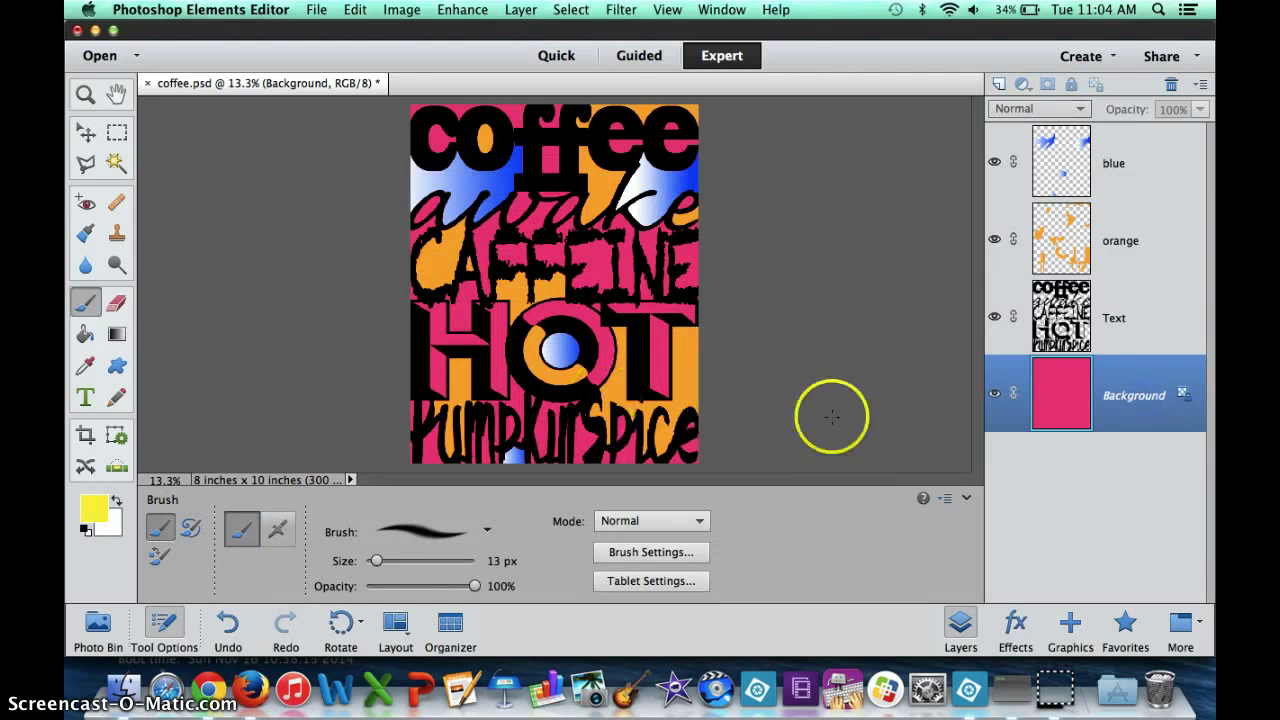
Step: Load the Dry Media Brushes set and pick its rough textured top brush
click(487, 531)
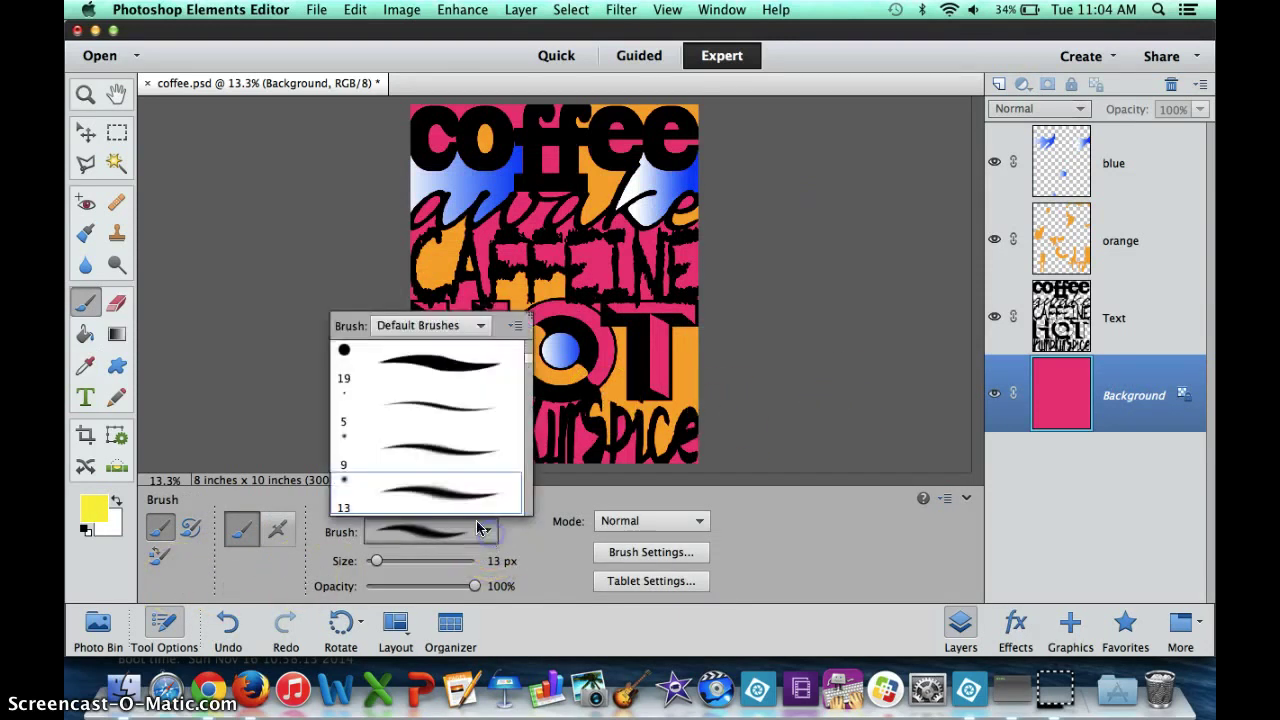
click(480, 327)
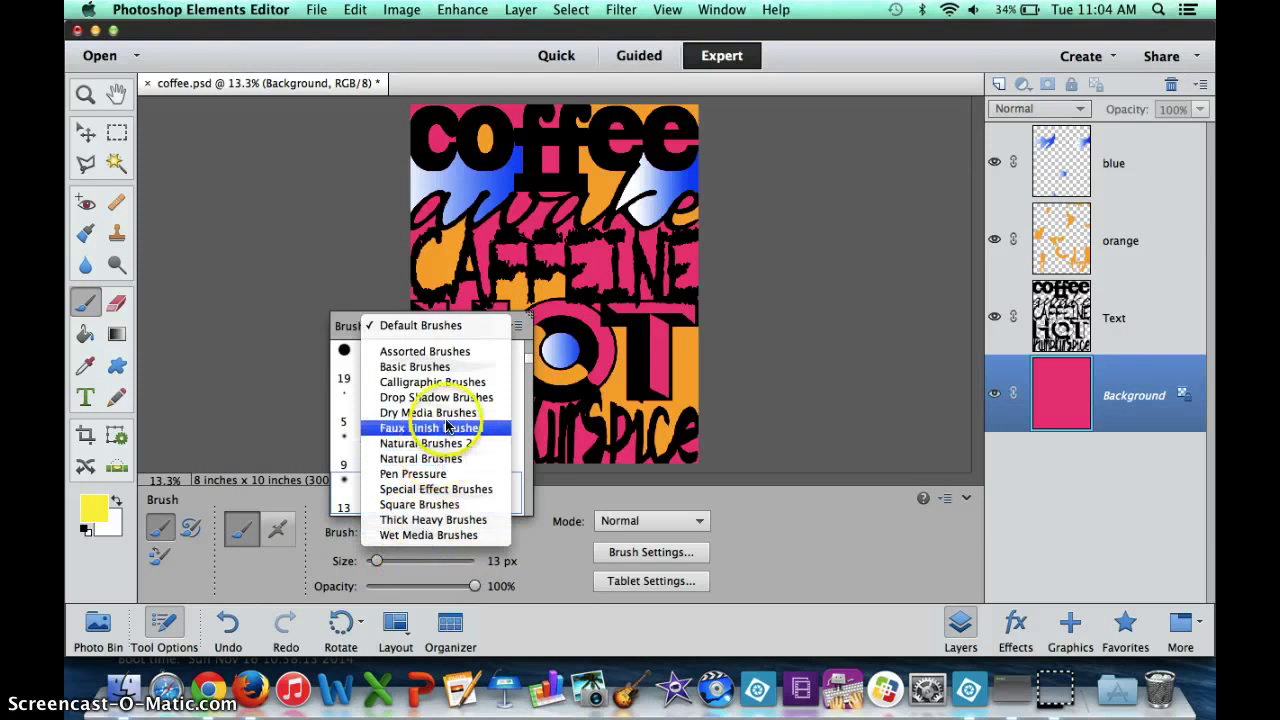
click(512, 396)
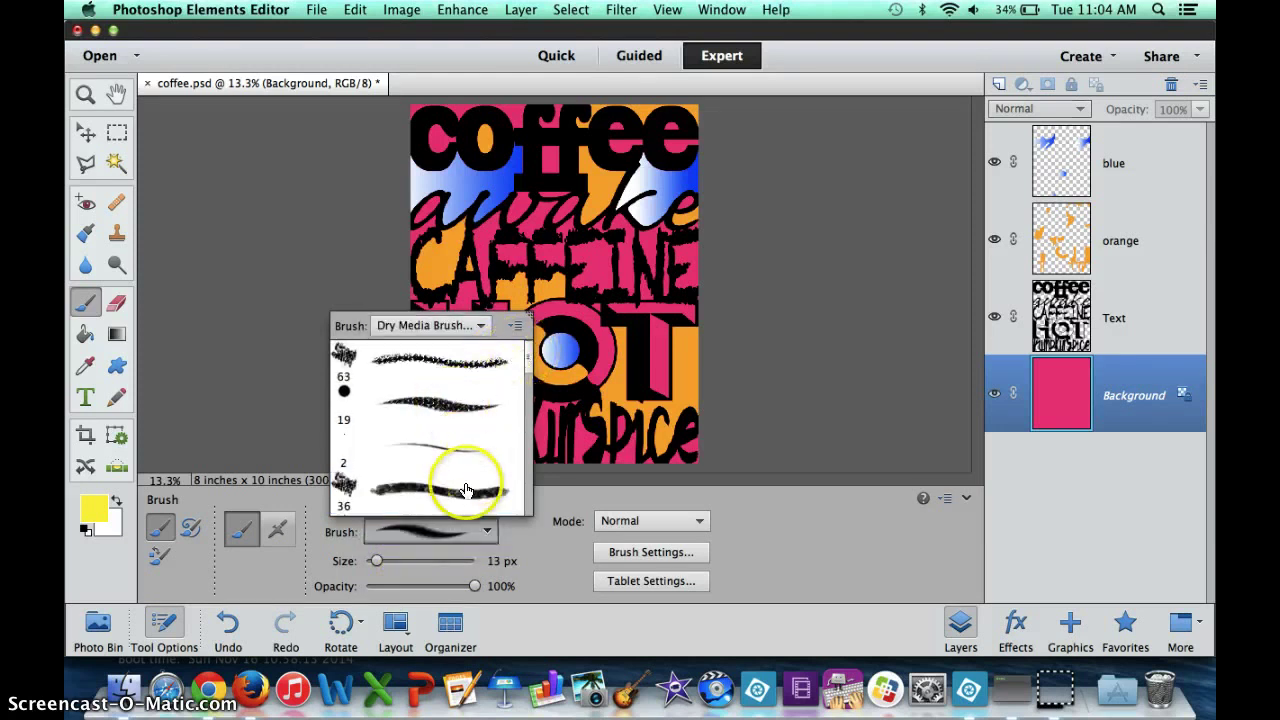
click(470, 372)
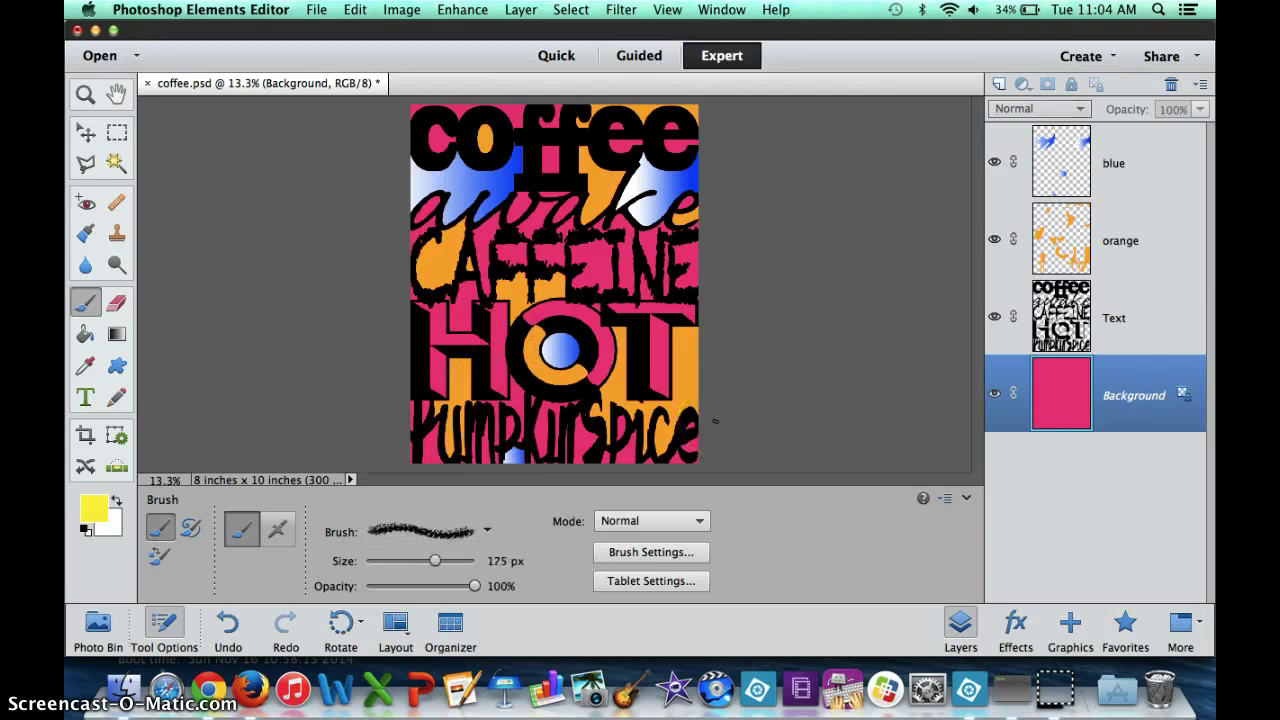
Step: Enlarge the brush to 700 px and paint three rough yellow strokes over CAFFEINE, HOT and the top
key(])
mouse_move(710, 330)
mouse_down()
mouse_move(694, 294)
mouse_move(663, 309)
mouse_move(706, 263)
mouse_up()
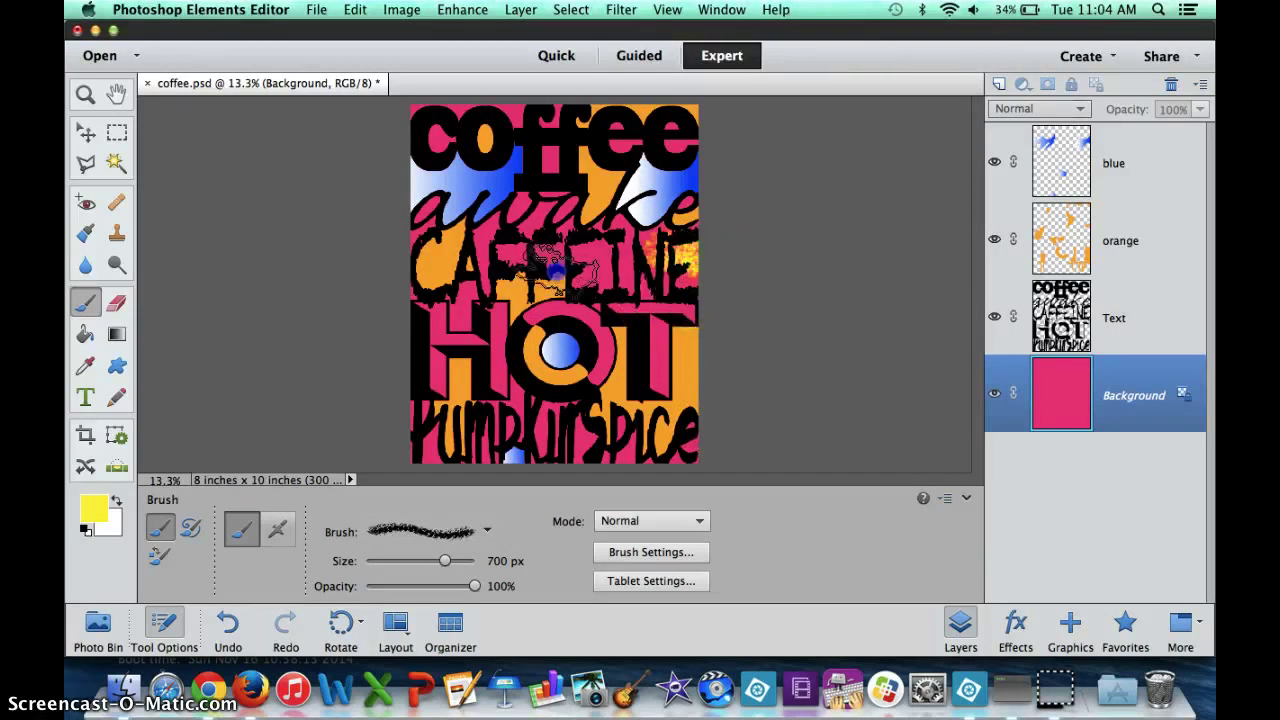
mouse_move(350, 140)
mouse_down()
mouse_move(514, 98)
mouse_move(563, 109)
mouse_move(566, 122)
mouse_up()
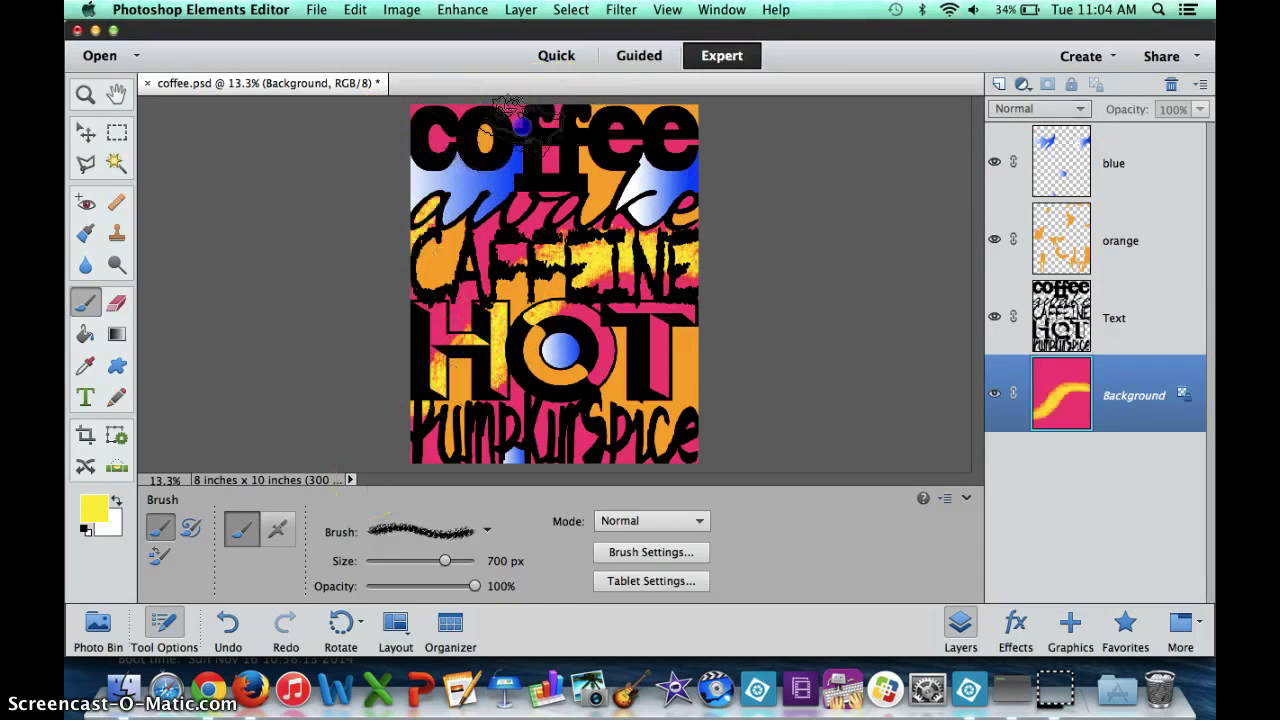
drag(537, 85, 590, 250)
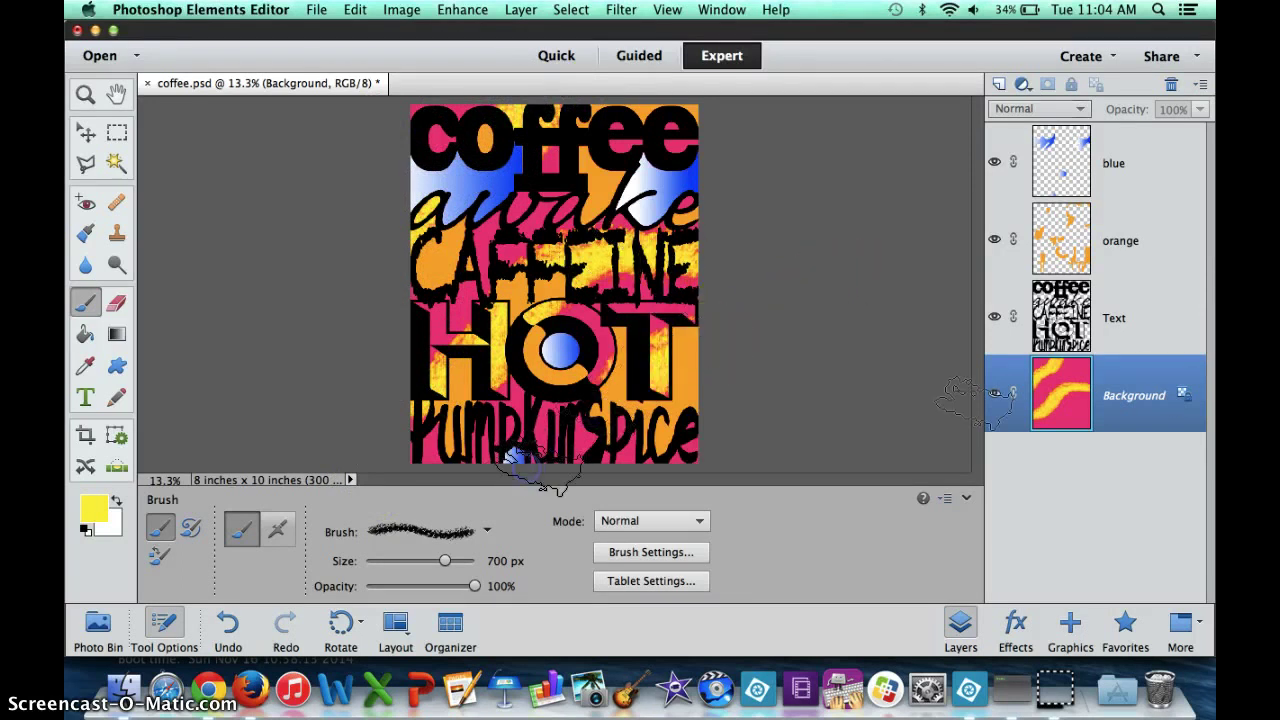
click(995, 317)
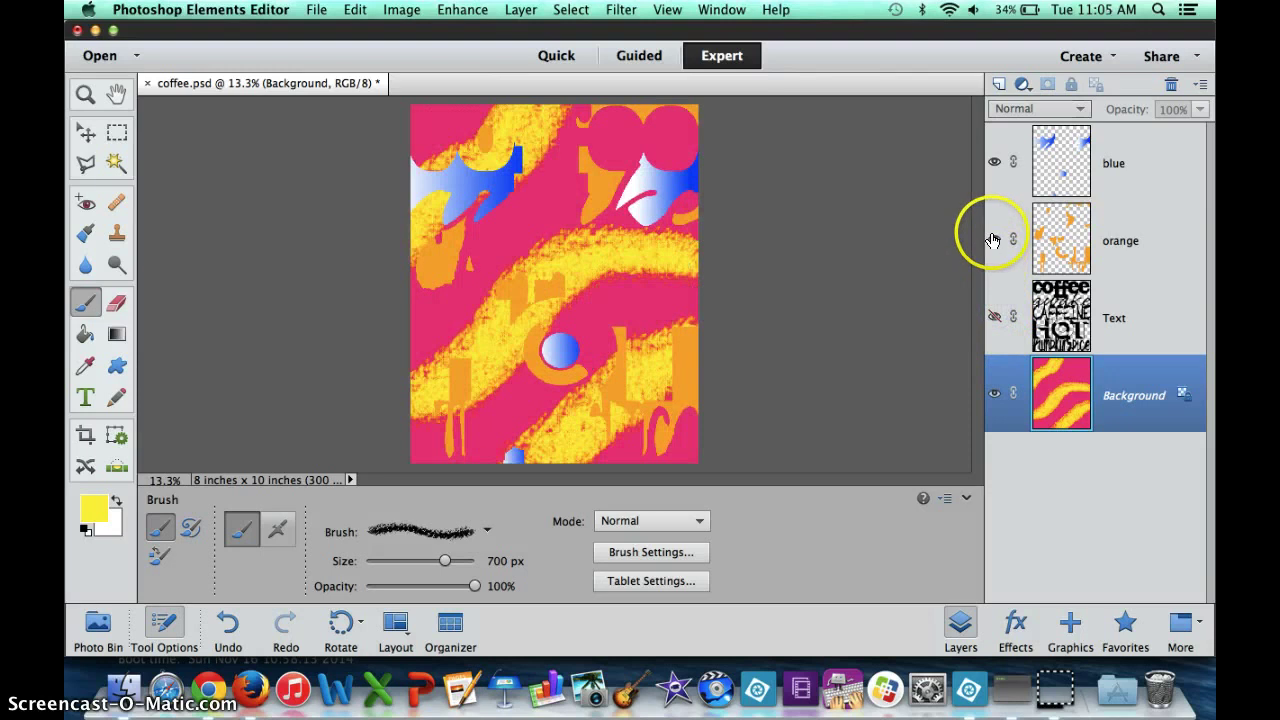
click(995, 240)
click(994, 163)
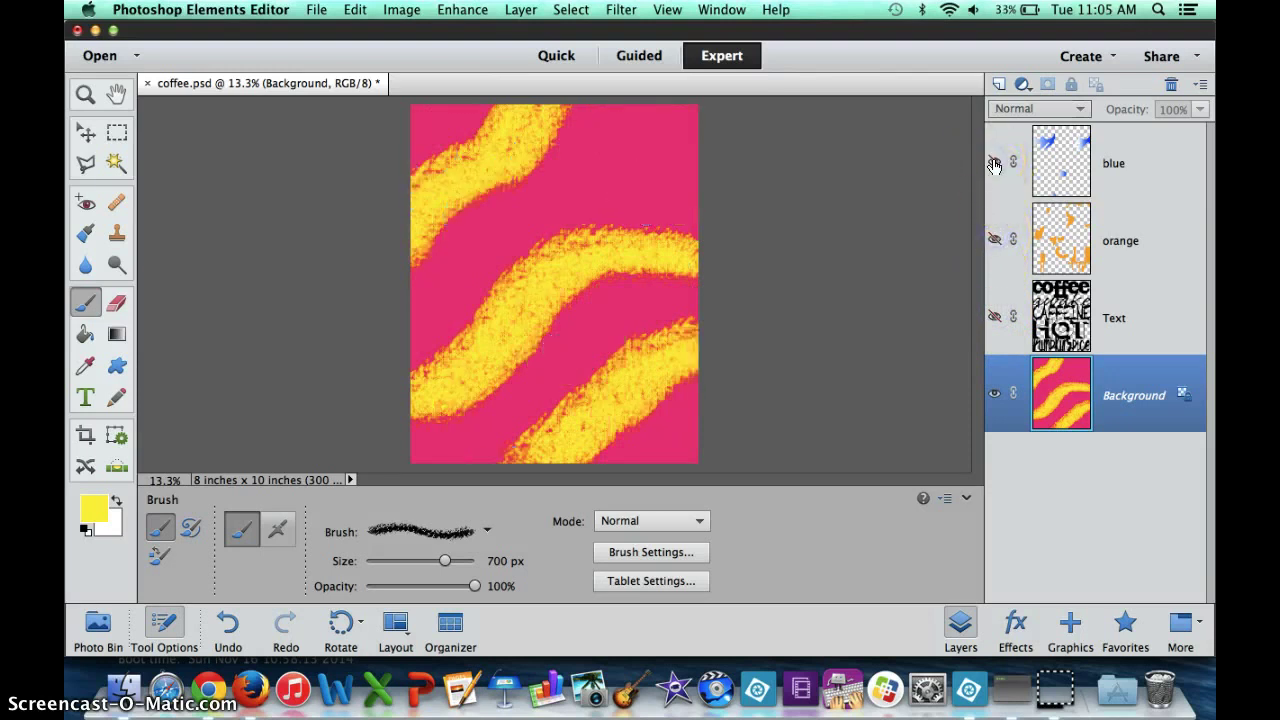
click(995, 318)
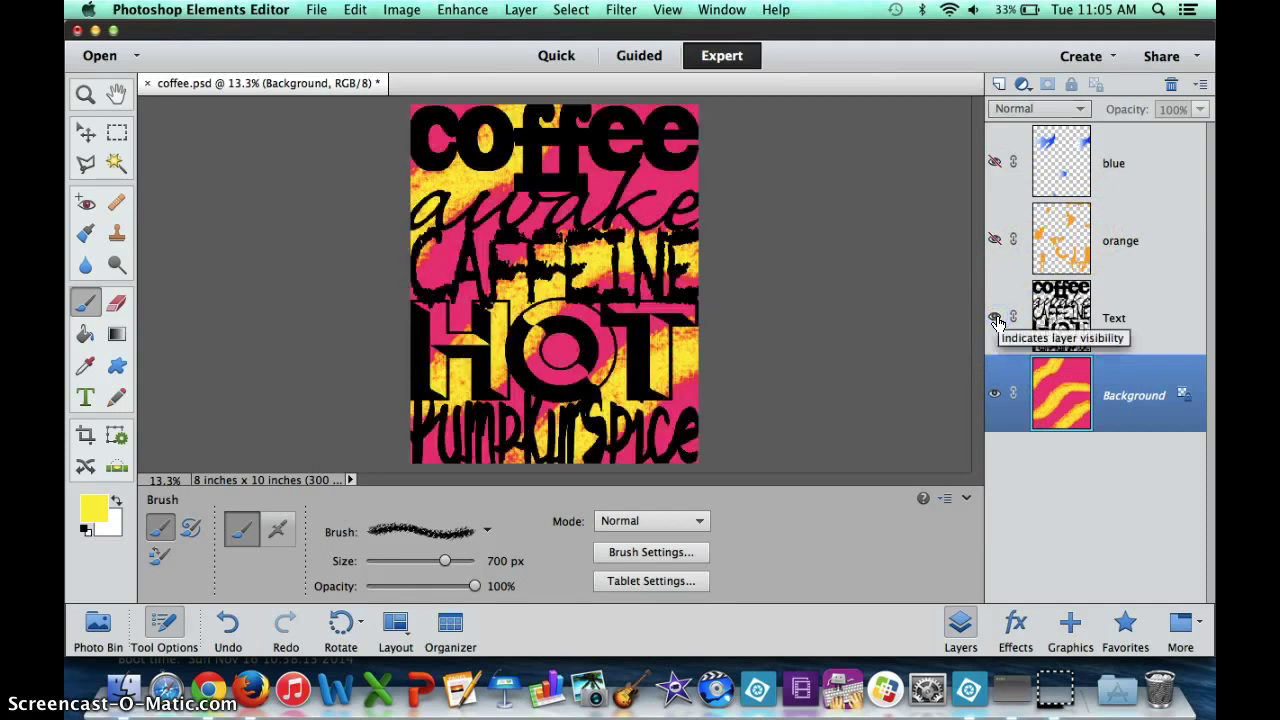
click(998, 240)
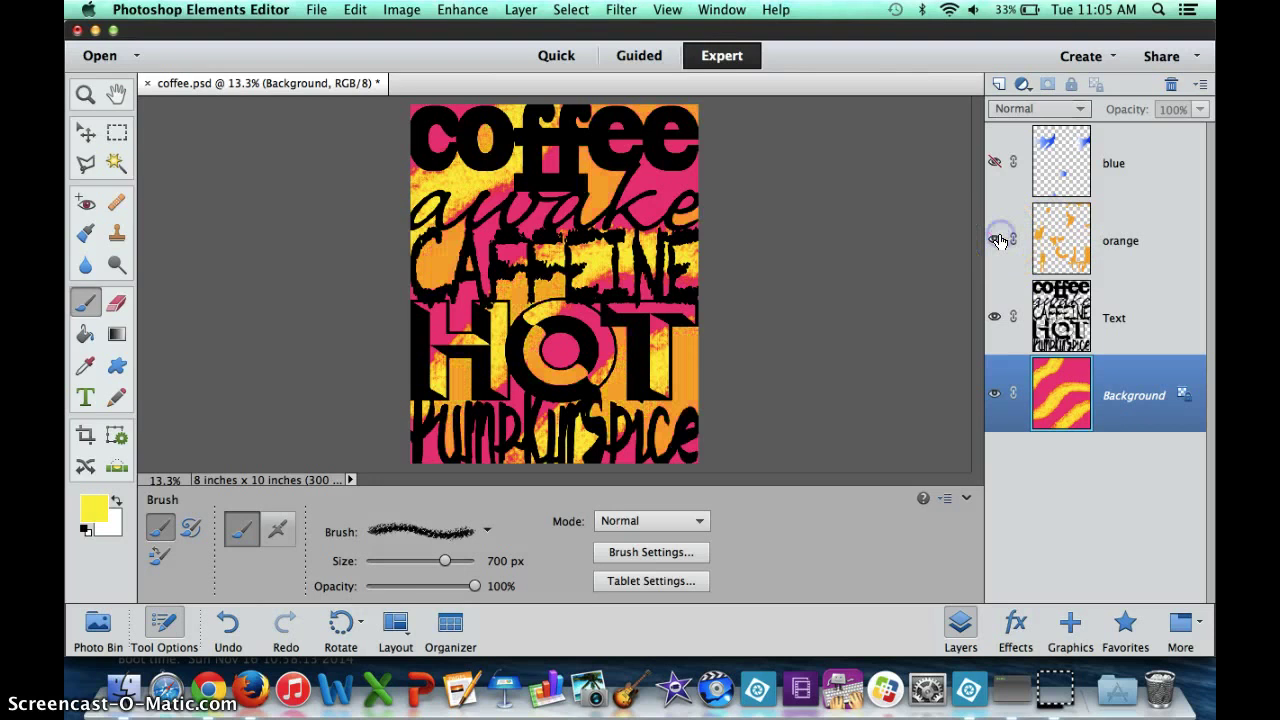
click(998, 160)
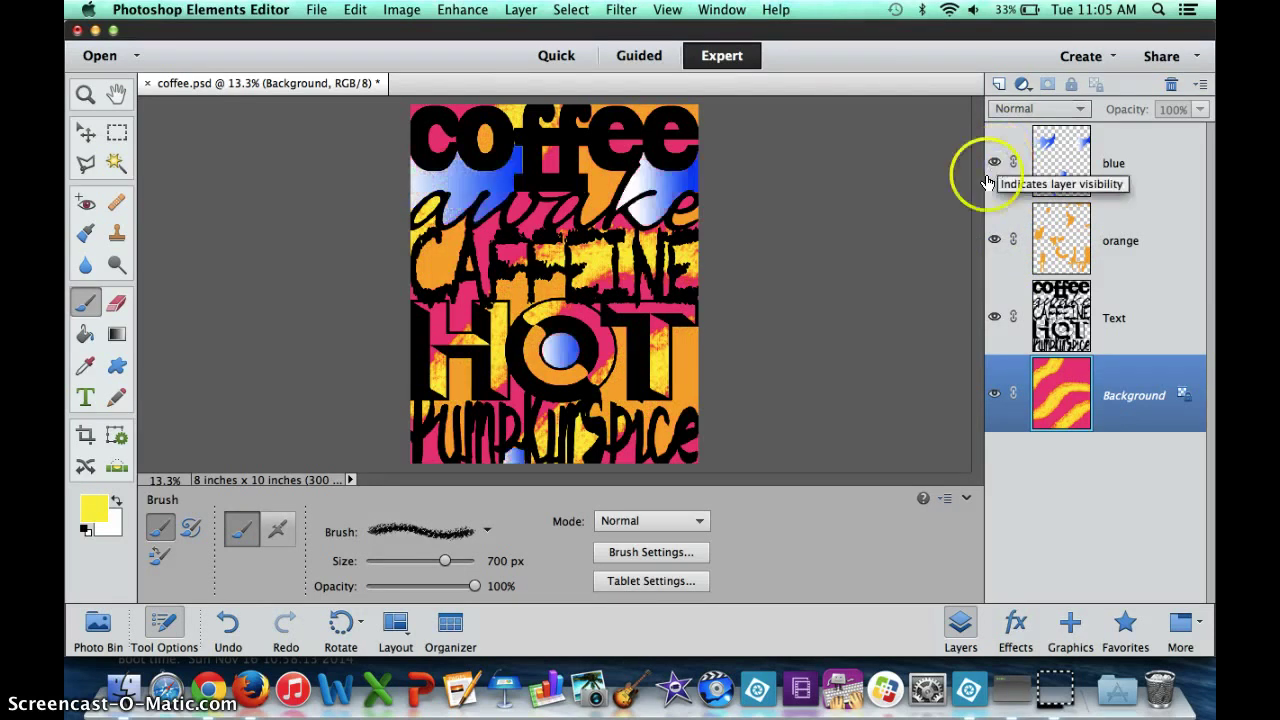